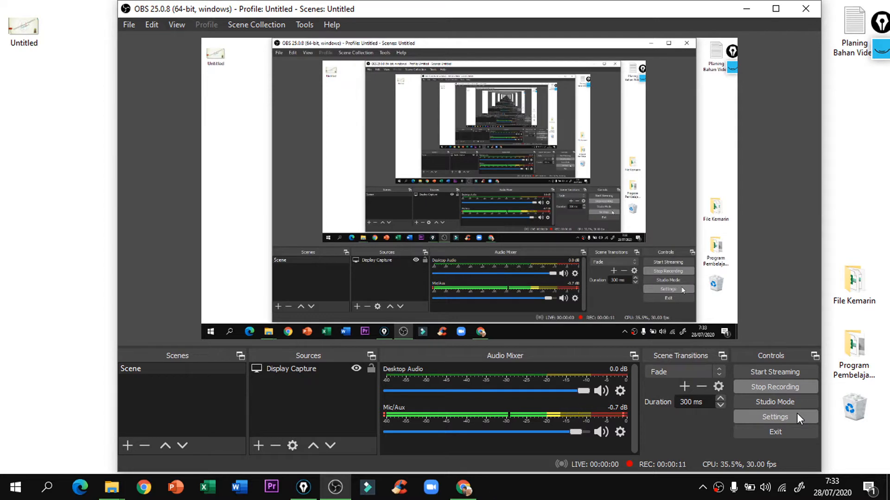
# - Minimize the recording window, switch to Chrome and open Google Classroom from the Google apps
pyautogui.click(752, 15)
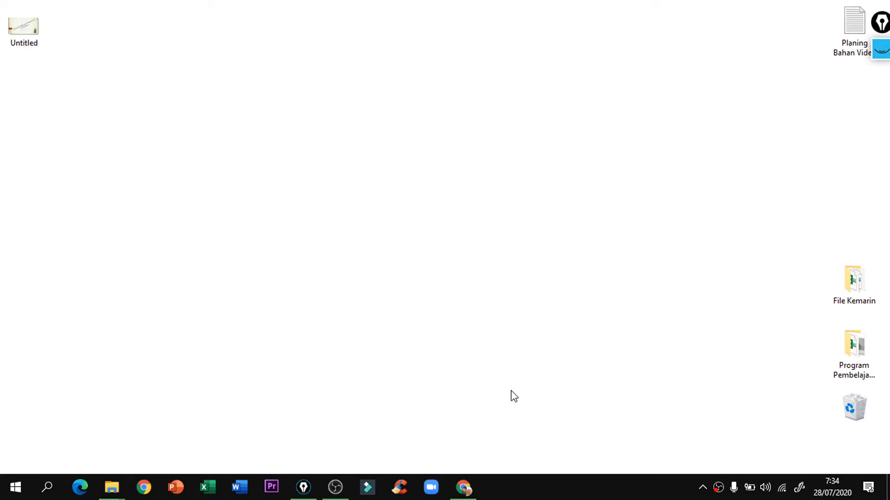
pyautogui.click(464, 488)
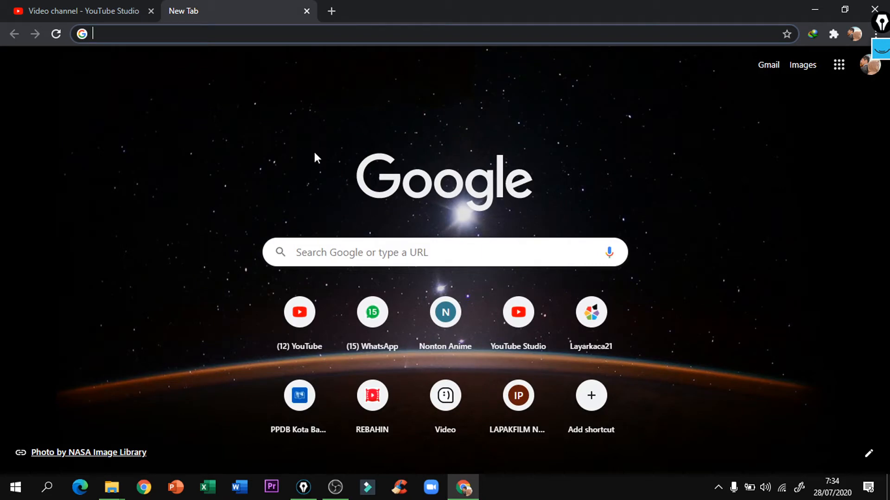
pyautogui.click(842, 75)
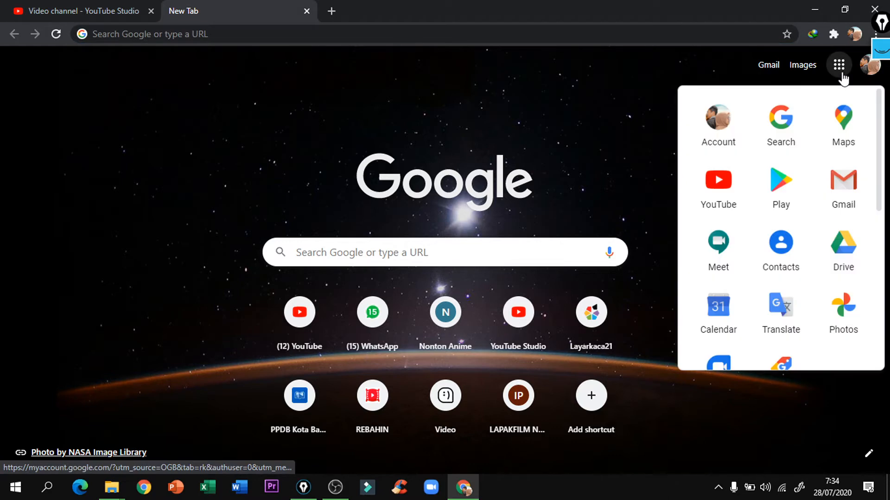
pyautogui.scroll(-3, 780, 267)
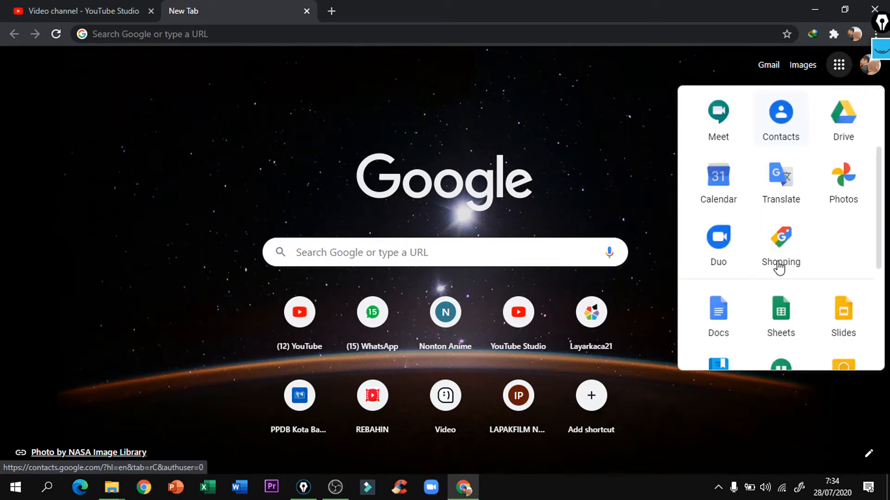
pyautogui.scroll(-3, 779, 268)
pyautogui.click(781, 306)
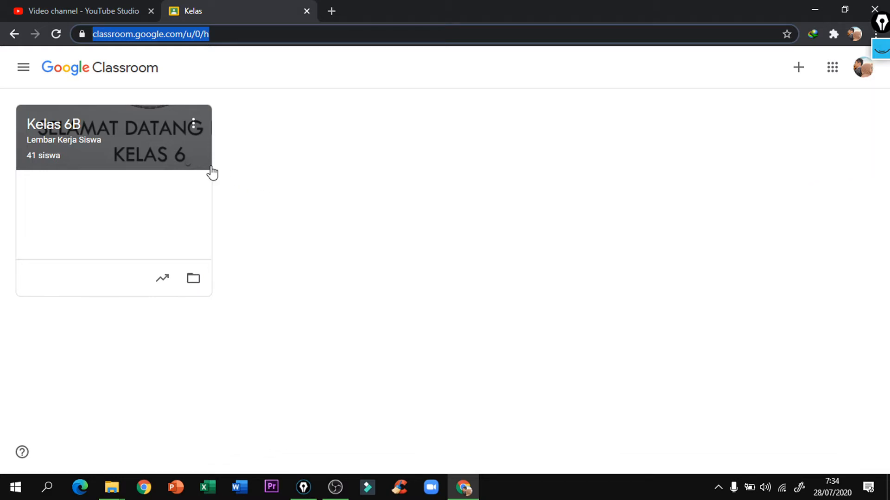
# - Open the Kelas 6B class and look through the posts in its forum
pyautogui.click(122, 139)
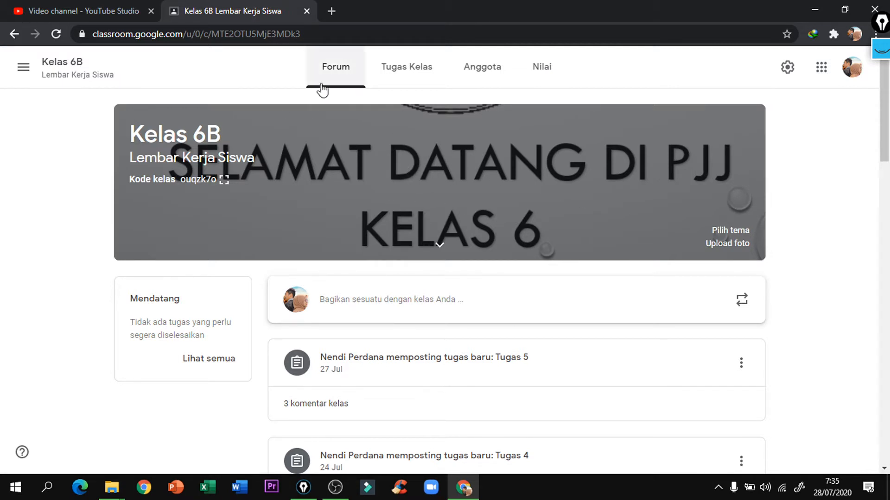
pyautogui.scroll(-4, 354, 216)
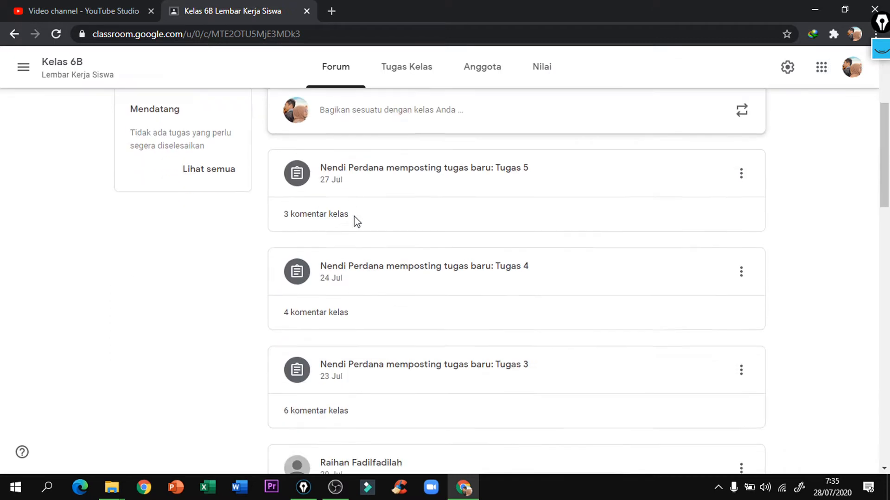
pyautogui.scroll(-4, 354, 221)
pyautogui.scroll(8, 355, 222)
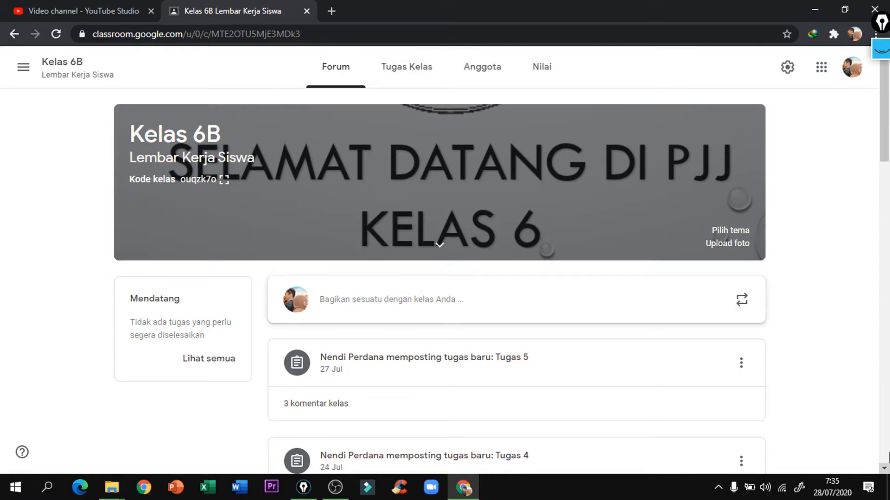
# - Circle the Tugas Kelas heading at the head of the class page in blue with the screen annotation pen
pyautogui.click(883, 50)
pyautogui.click(881, 87)
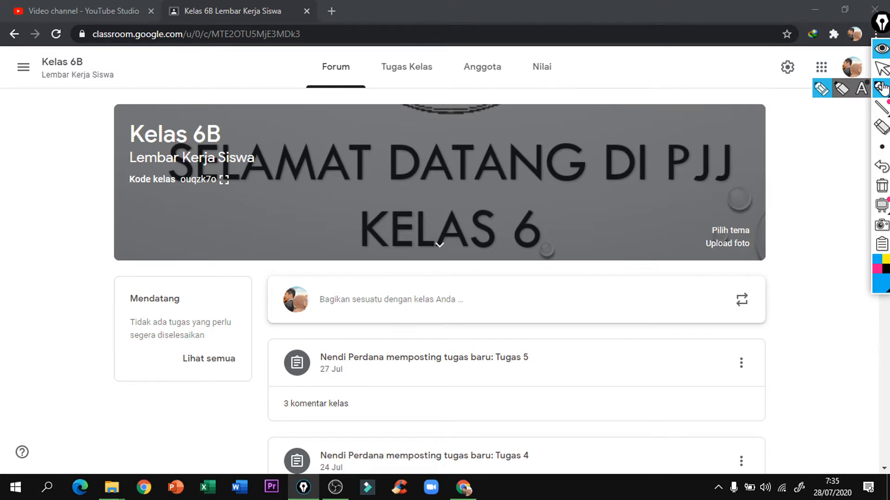
pyautogui.moveTo(436, 53)
pyautogui.mouseDown()
pyautogui.moveTo(372, 53)
pyautogui.moveTo(440, 76)
pyautogui.moveTo(421, 52)
pyautogui.mouseUp()
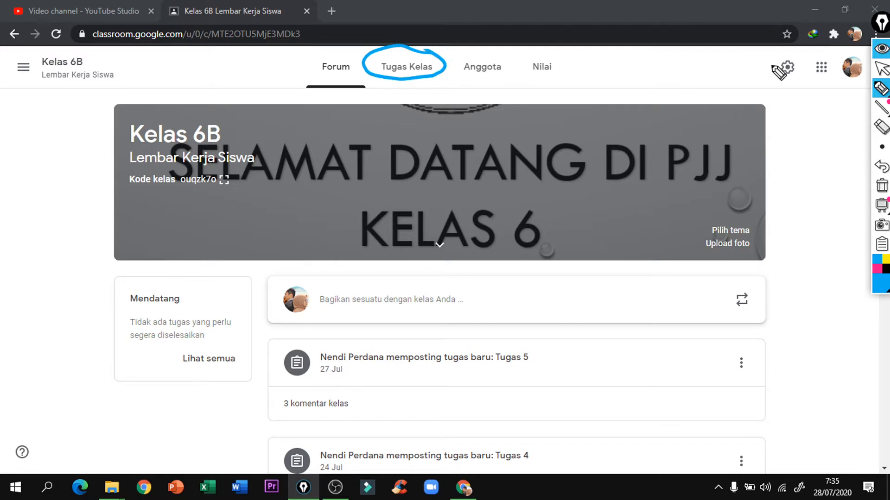
# - Open the Tugas Kelas page of the class and clear the pen annotation from the screen
pyautogui.click(881, 69)
pyautogui.click(412, 72)
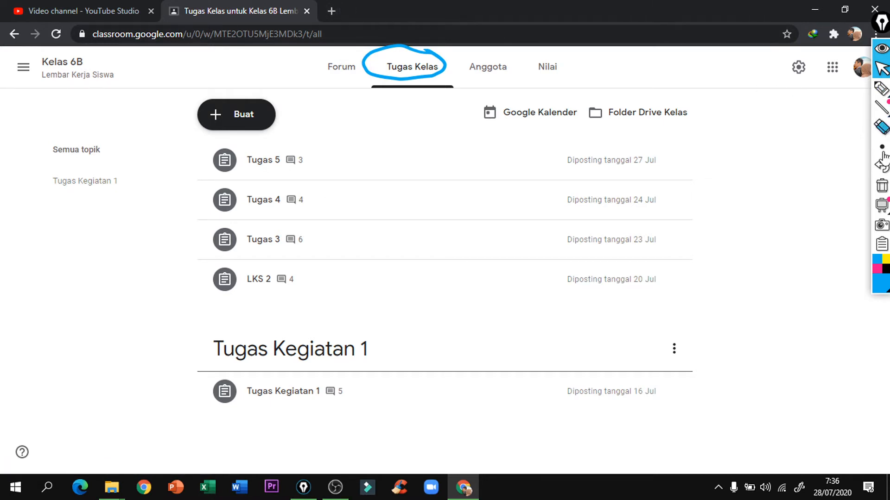
pyautogui.click(882, 186)
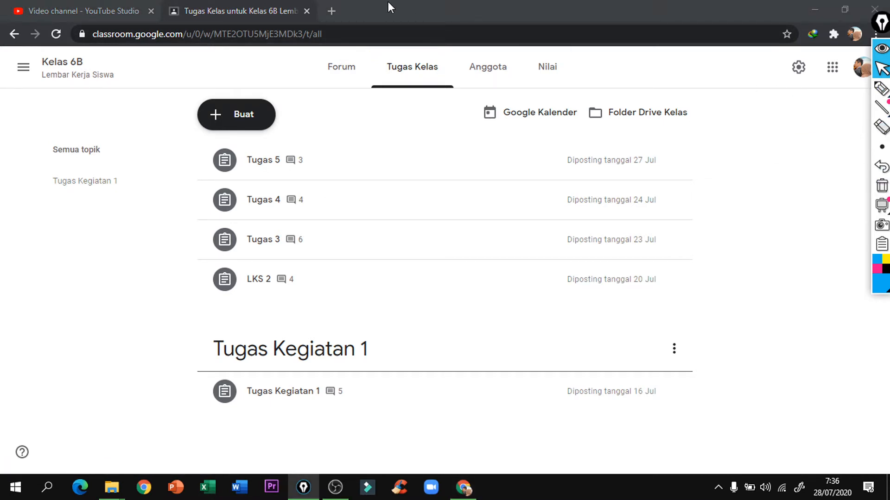
# - Open Google Drive in a new browser tab and go to the Kelas 6B Lembar Kerja Siswa folder inside Classroom
pyautogui.click(332, 11)
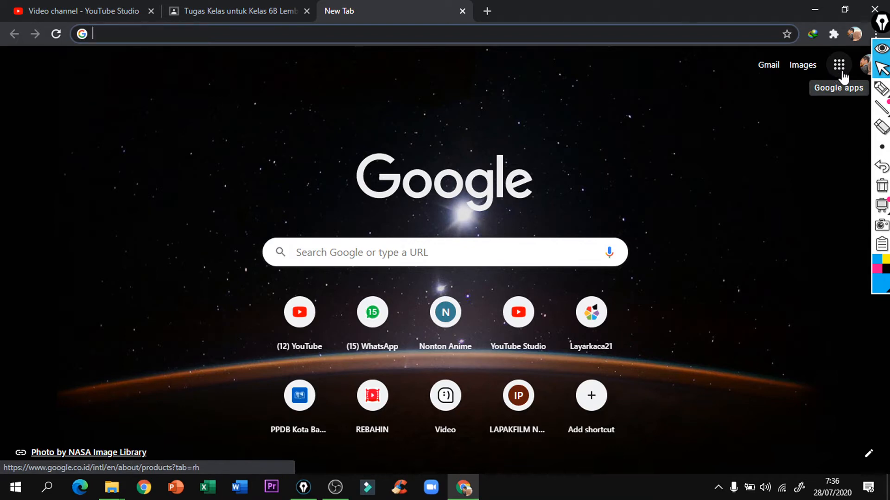
pyautogui.click(844, 76)
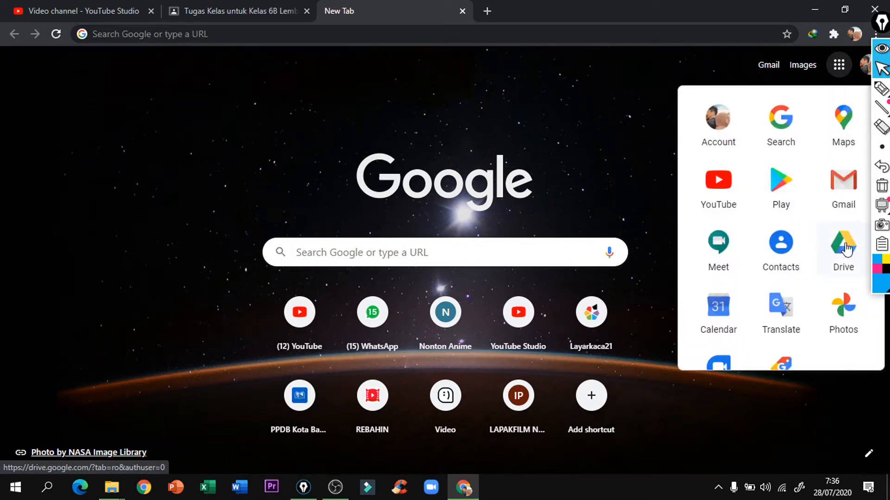
pyautogui.click(852, 250)
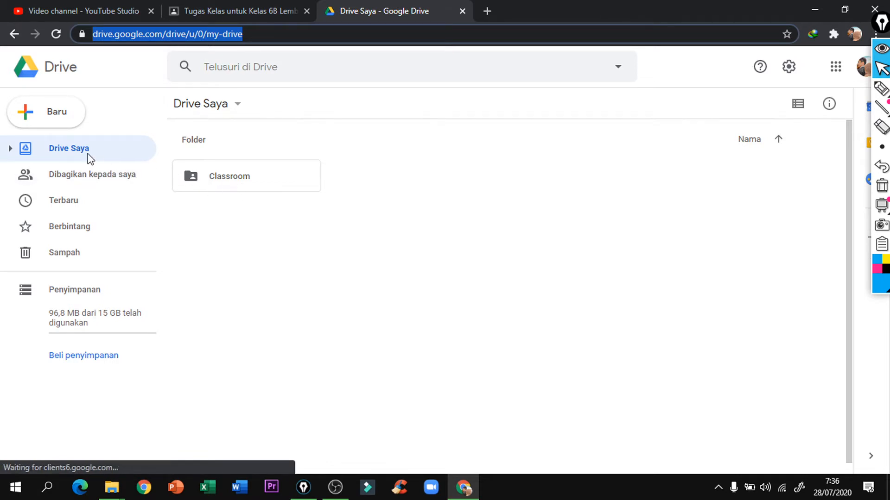
pyautogui.doubleClick(223, 181)
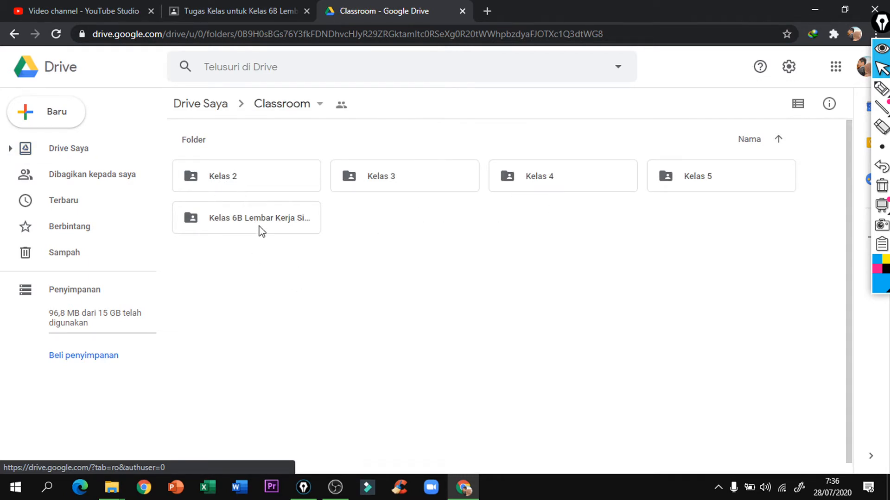
pyautogui.doubleClick(224, 220)
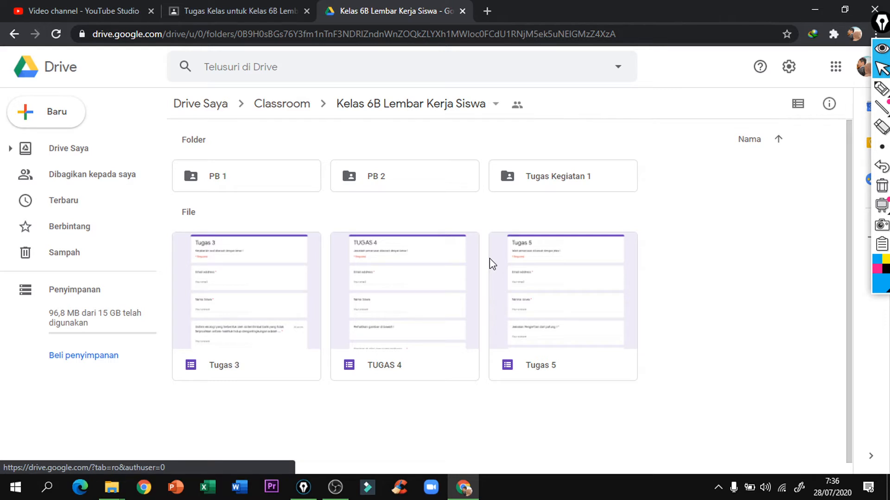
# - Create a new blank Google Form in the Kelas 6B folder, accepting that it is shared like the folder
pyautogui.rightClick(667, 262)
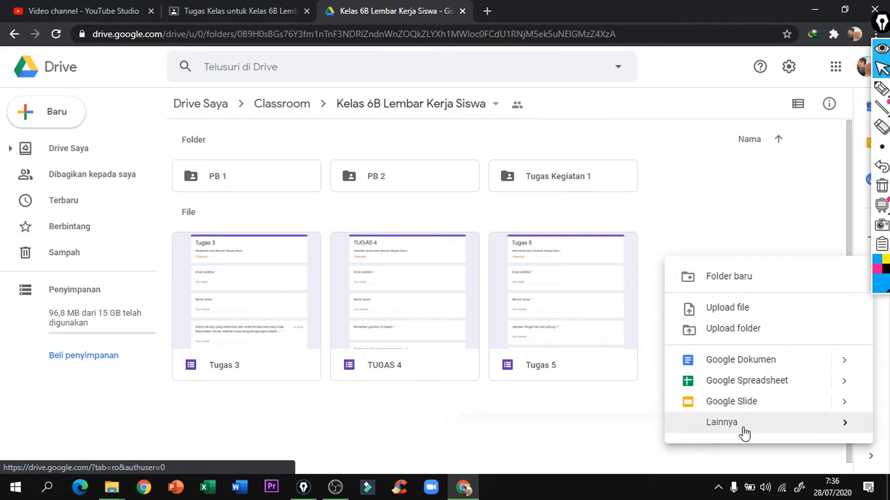
pyautogui.moveTo(741, 432)
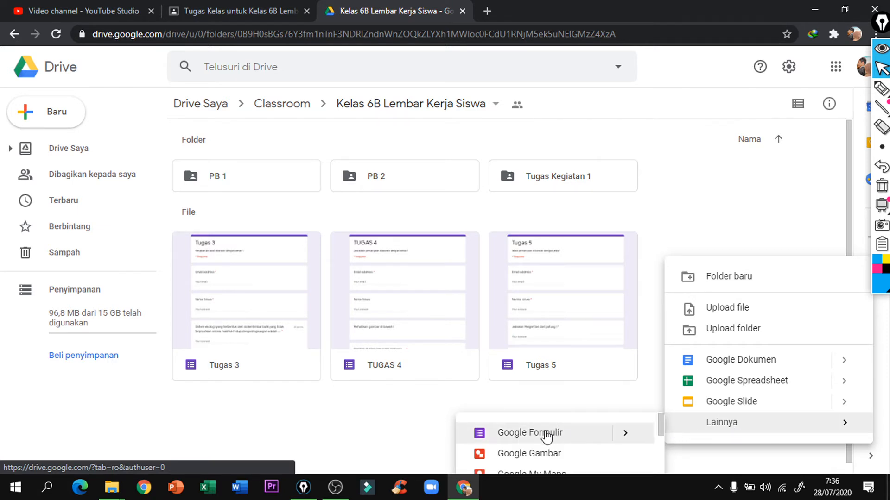
pyautogui.click(546, 433)
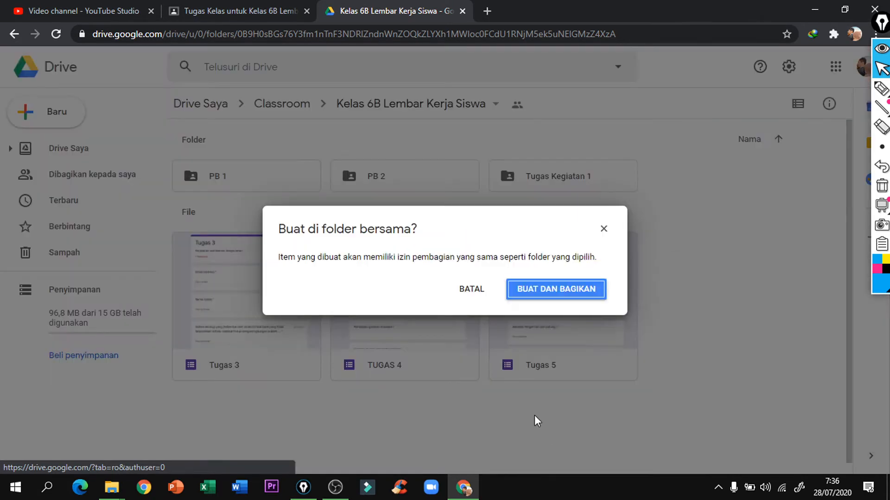
pyautogui.click(556, 290)
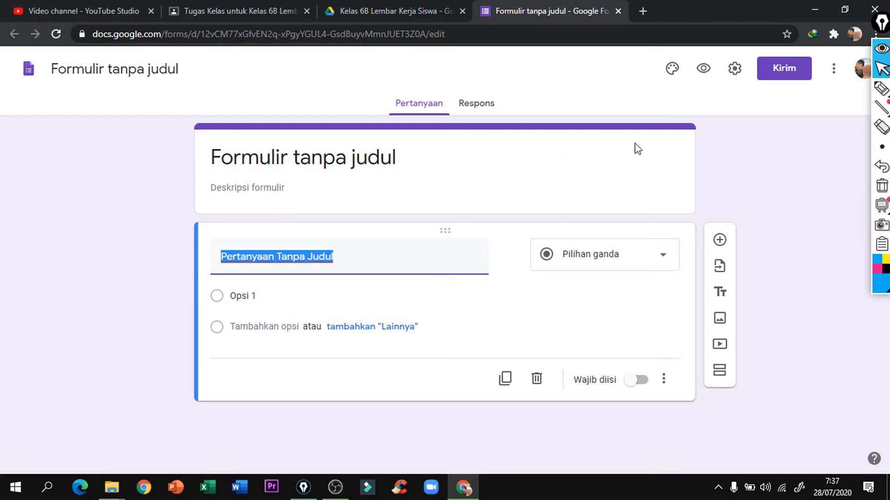
# - Open the form's settings and enable collecting respondents' email addresses (Kumpulkan alamat email)
pyautogui.click(738, 74)
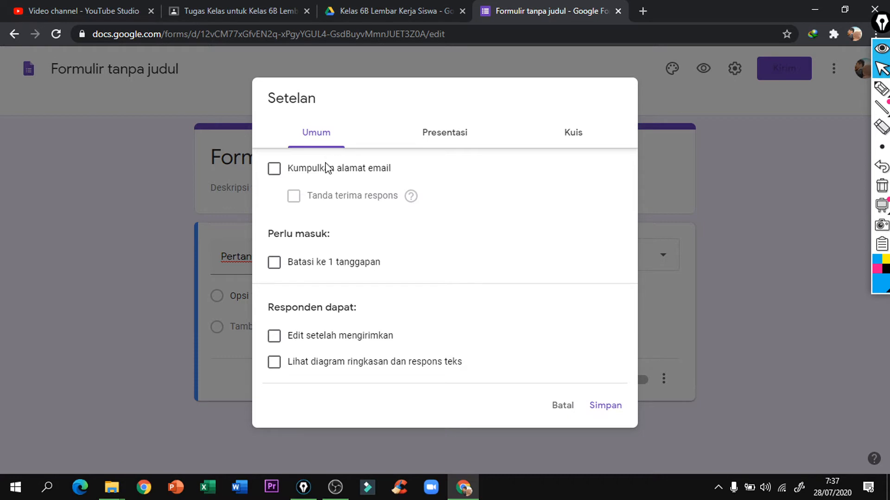
pyautogui.click(273, 172)
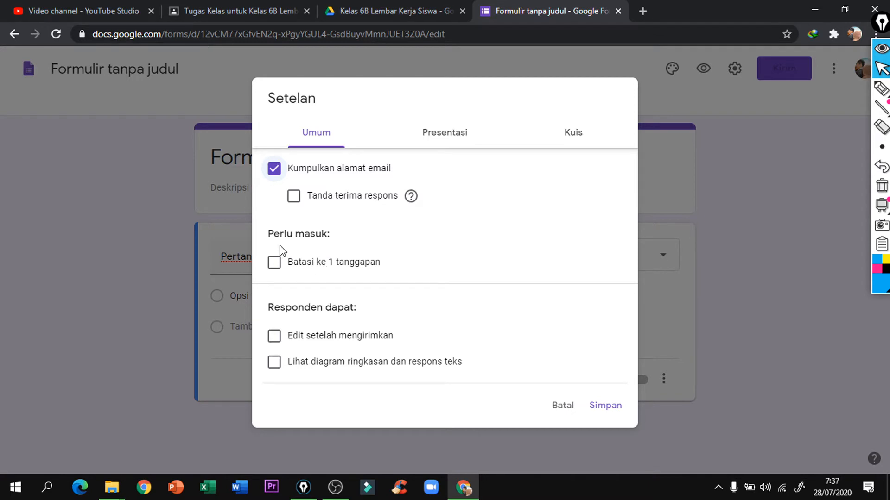
# - Circle the Batasi ke 1 tanggapan option with the annotation pen, clear the mark and return to the normal pointer
pyautogui.click(880, 88)
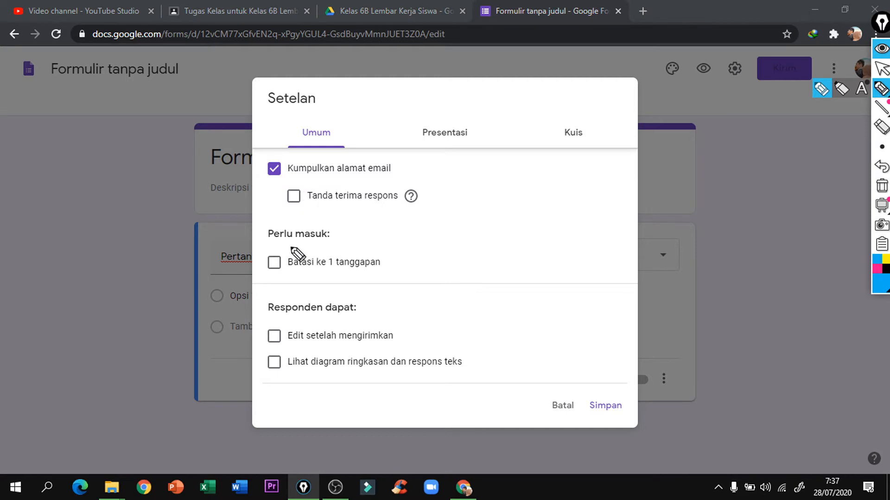
pyautogui.moveTo(284, 246)
pyautogui.mouseDown()
pyautogui.moveTo(254, 278)
pyautogui.moveTo(393, 267)
pyautogui.moveTo(283, 252)
pyautogui.mouseUp()
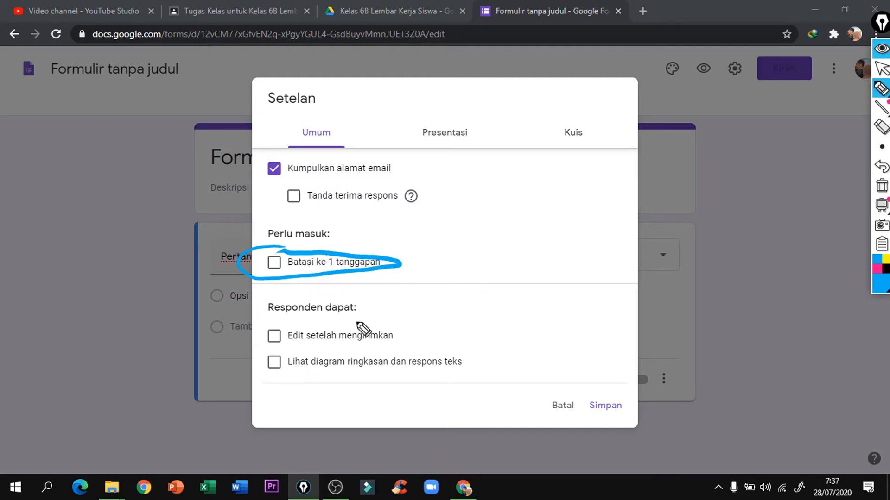
pyautogui.click(881, 186)
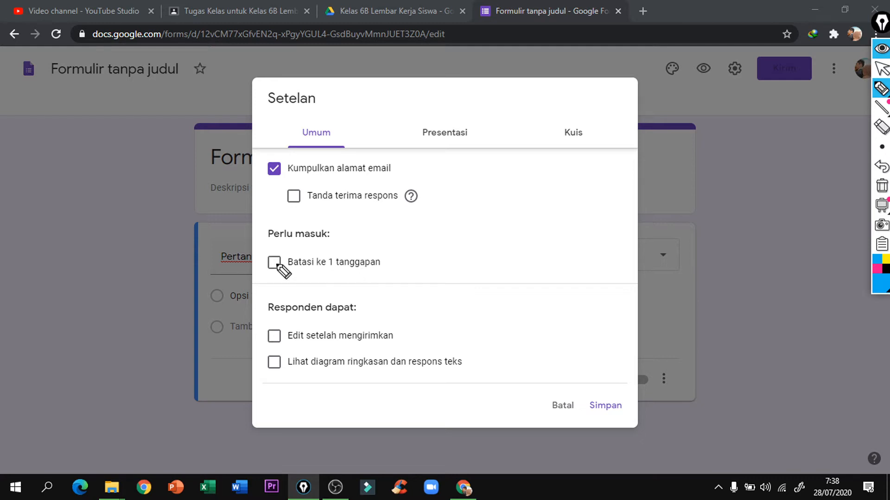
pyautogui.click(882, 69)
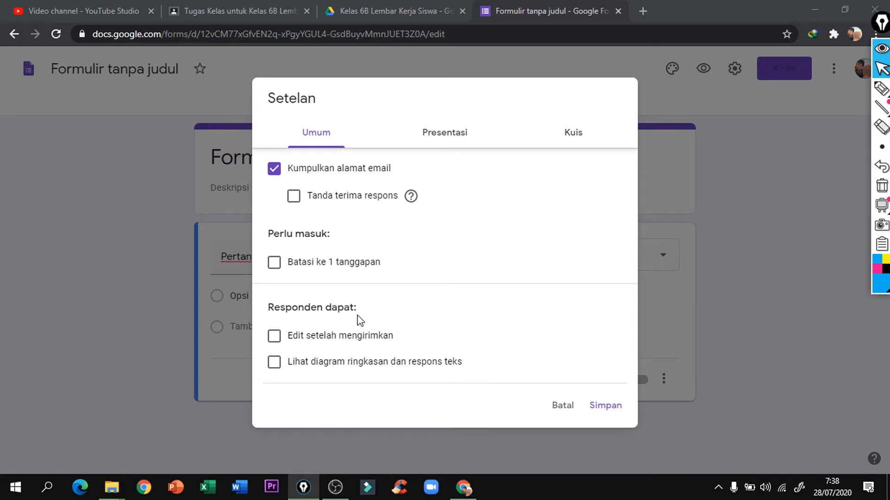
# - In the presentation settings, enable Tampilkan status progres and disable the link for submitting another response
pyautogui.click(464, 139)
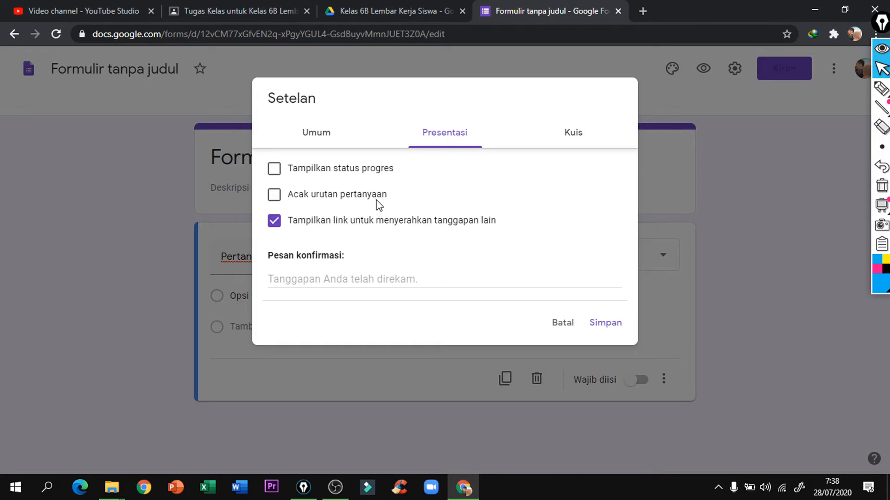
pyautogui.click(274, 171)
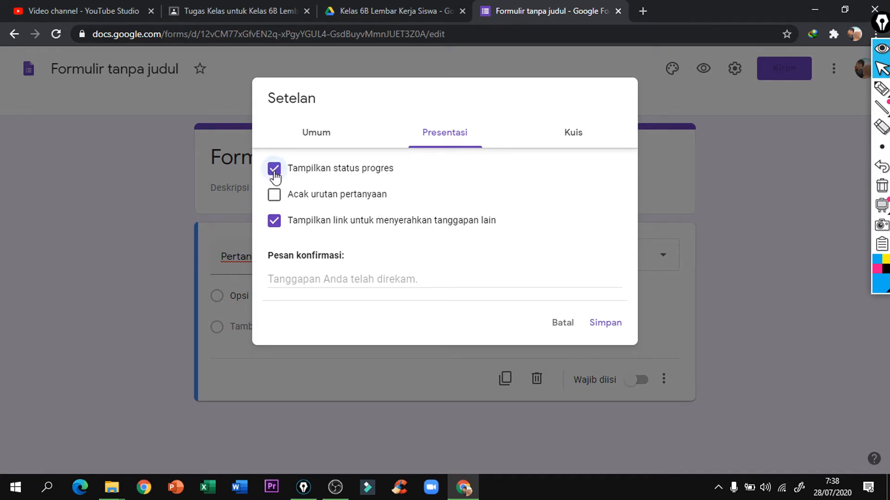
pyautogui.click(277, 222)
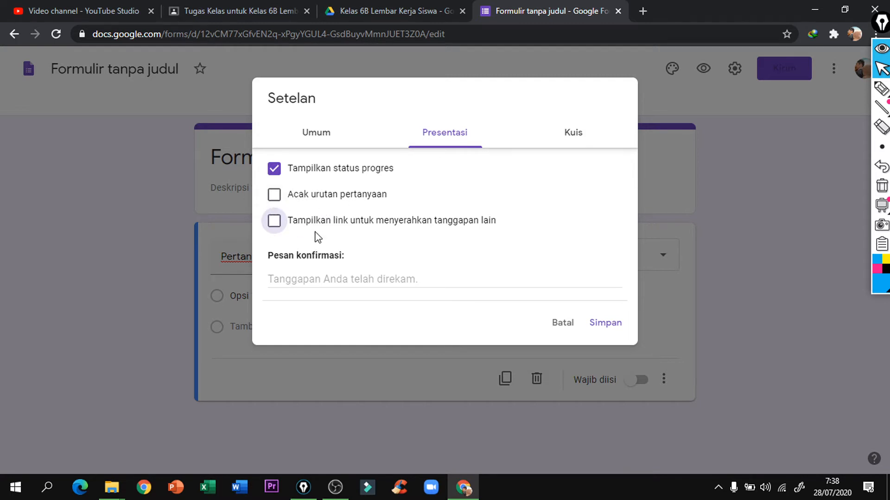
# - Make the form a quiz and disable Pertanyaan tak terjawab, Jawaban yang benar and Nilai poin for respondents
pyautogui.click(589, 143)
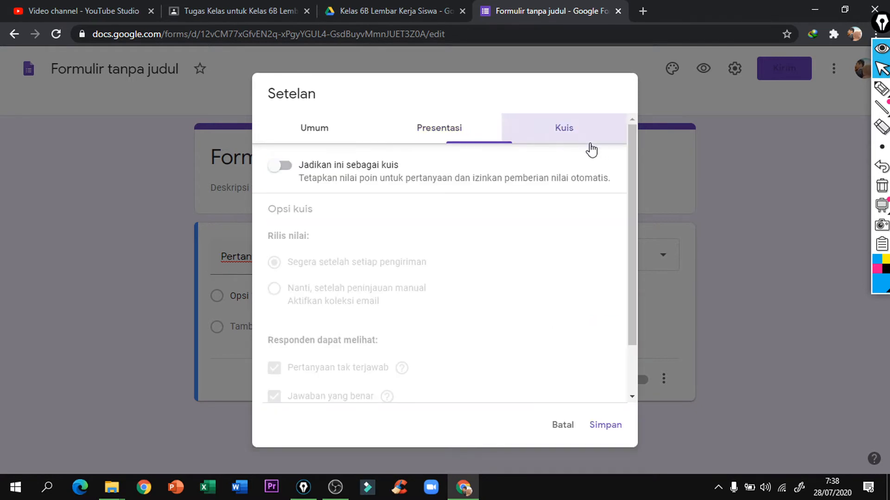
pyautogui.click(282, 169)
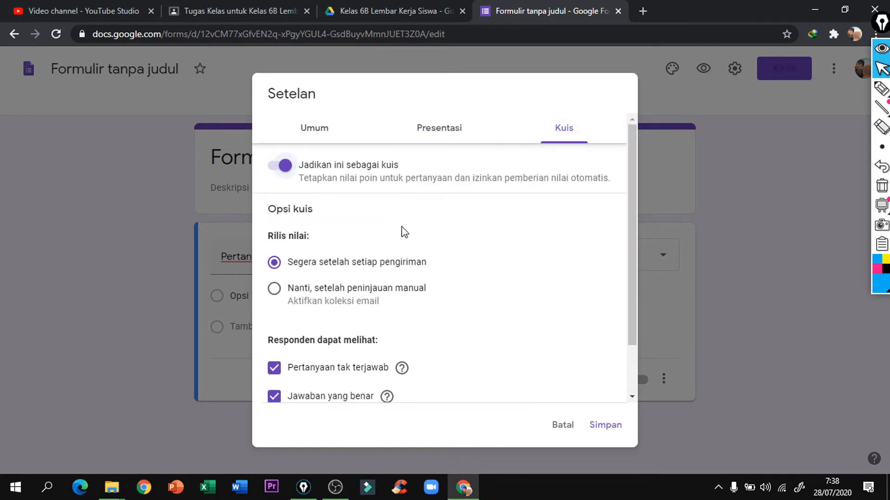
pyautogui.scroll(-2, 352, 262)
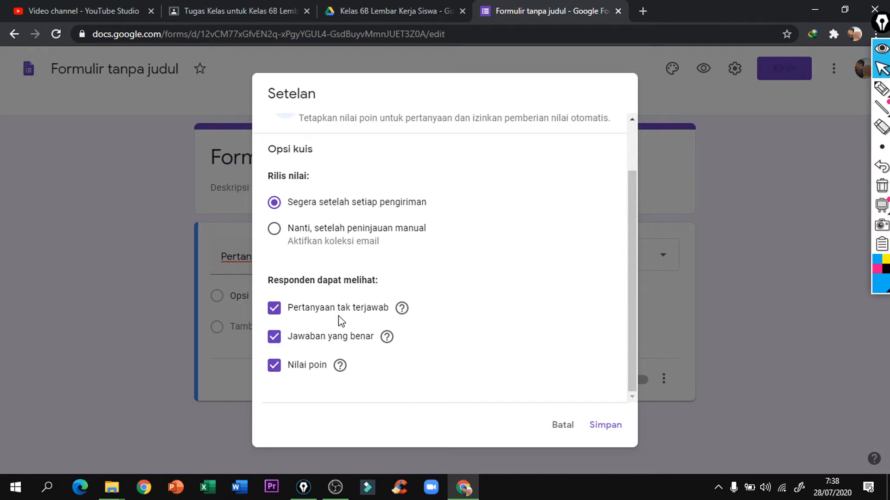
pyautogui.click(274, 366)
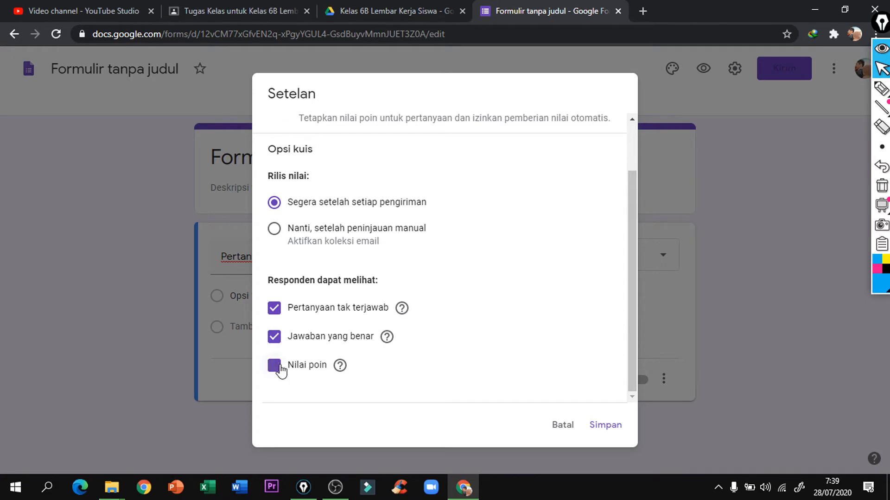
pyautogui.click(275, 339)
pyautogui.click(275, 309)
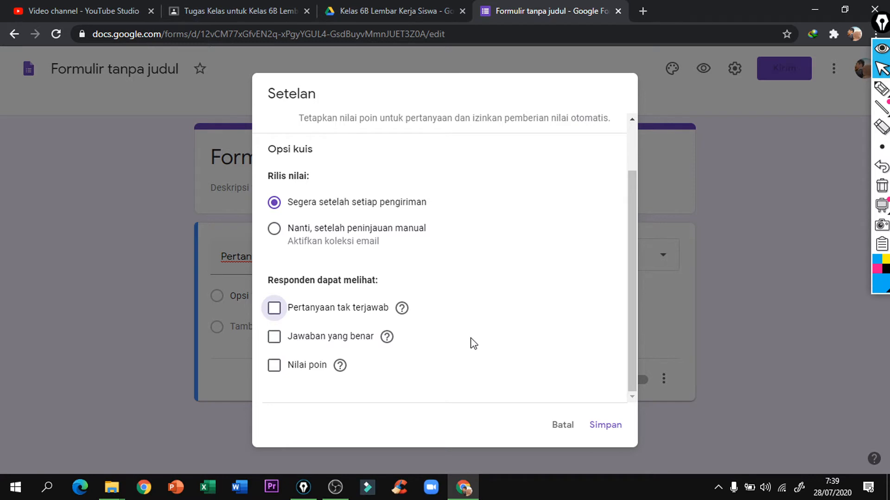
# - Save the quiz settings and rename the untitled form as Tugas 6
pyautogui.scroll(2, 473, 343)
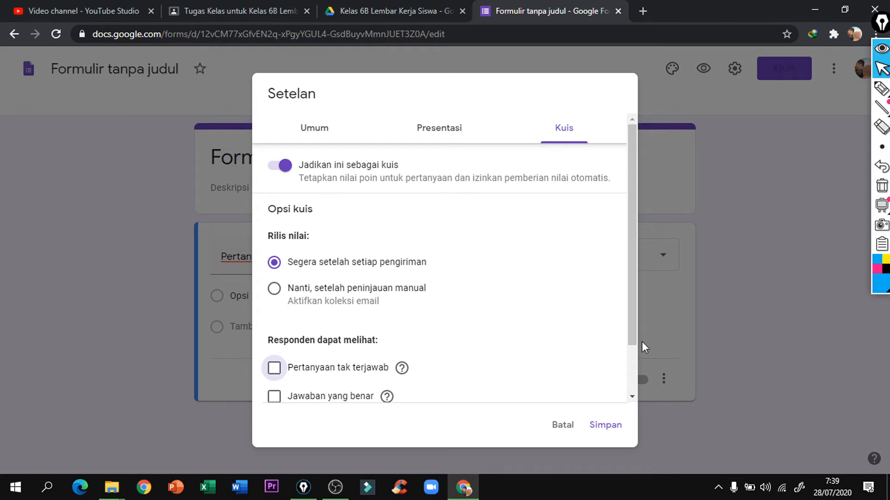
pyautogui.click(611, 434)
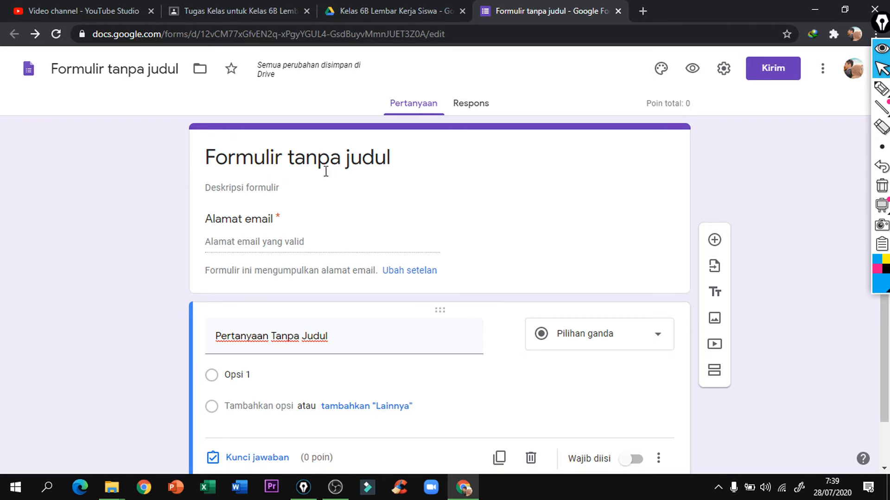
pyautogui.click(144, 67)
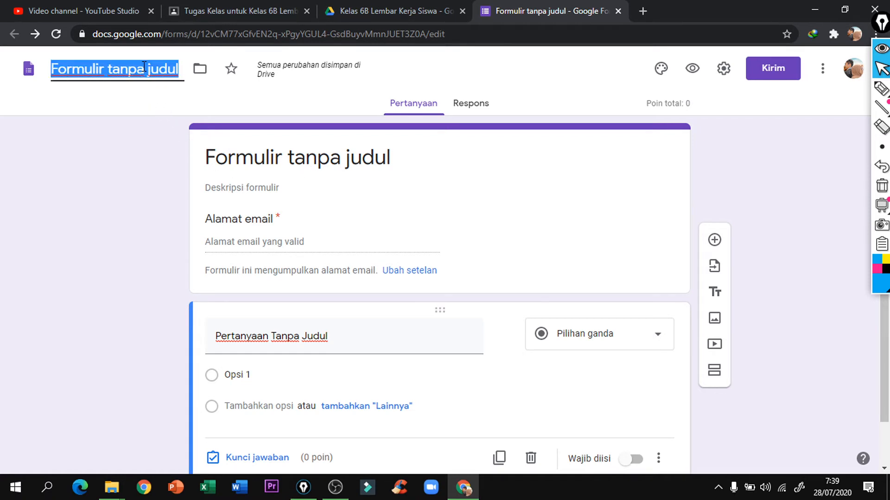
pyautogui.write('Tugas')
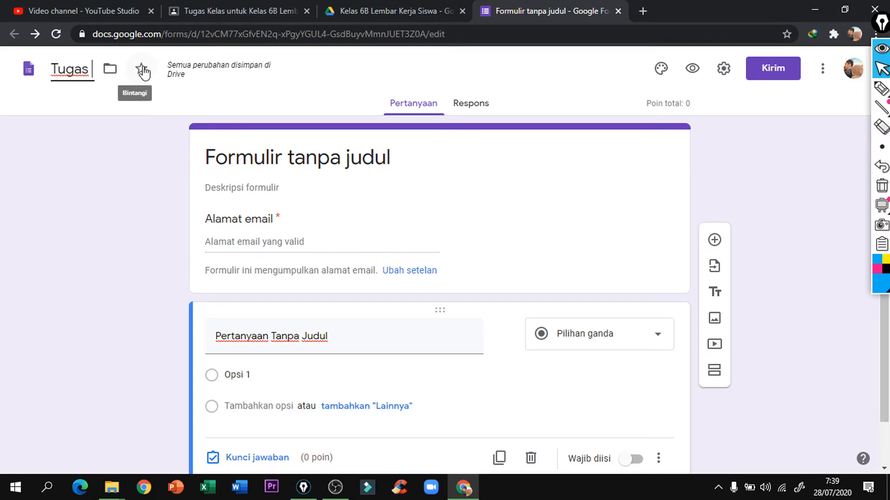
pyautogui.write(' 6')
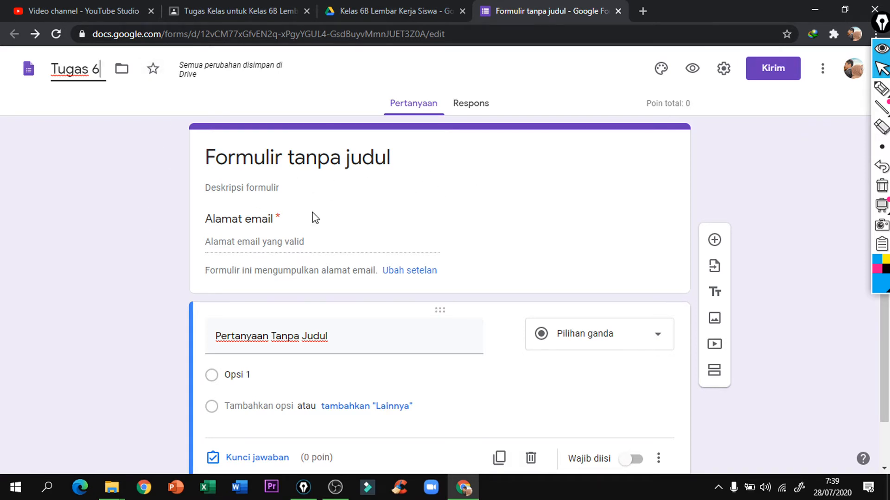
pyautogui.scroll(-1, 312, 219)
pyautogui.scroll(1, 290, 201)
pyautogui.click(419, 212)
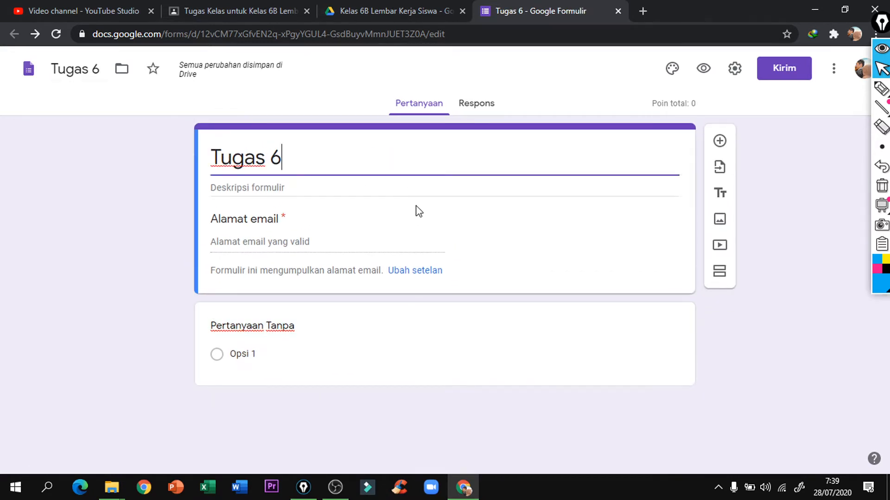
# - Enter the form description "Kerjakan dengan jawaban yang tepat !" below the form title
pyautogui.click(315, 189)
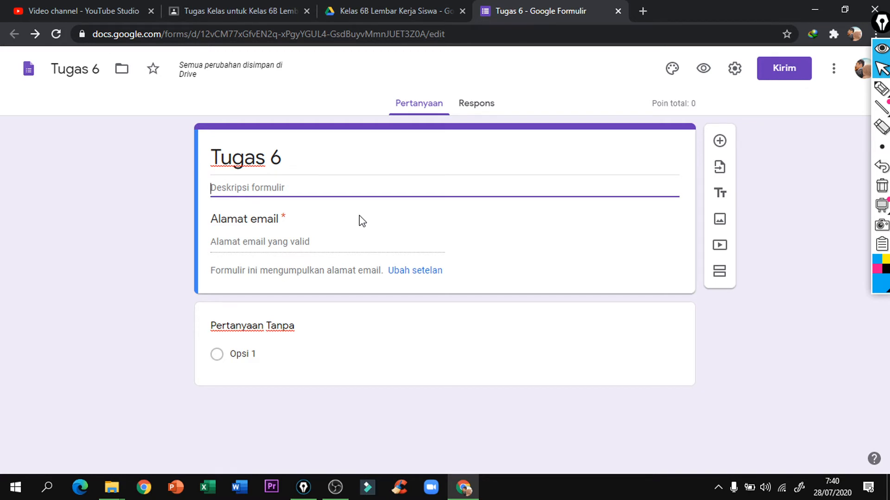
pyautogui.write('ke')
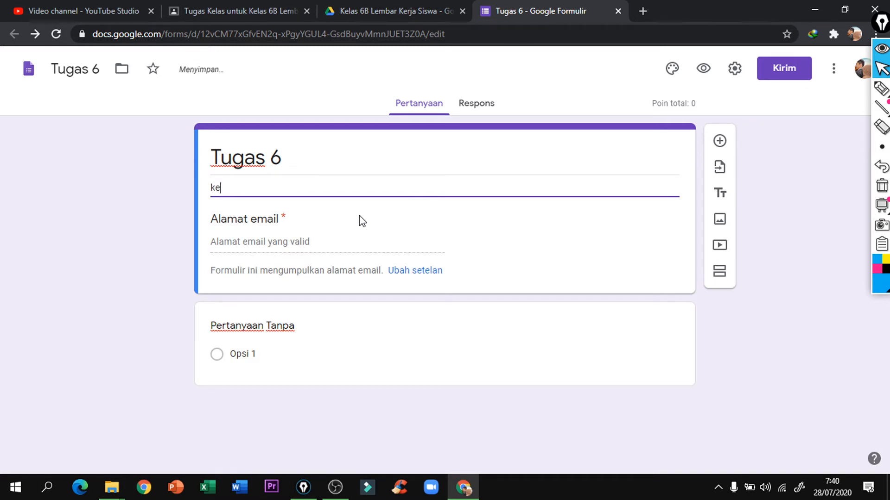
pyautogui.press('BackSpace')
pyautogui.press('BackSpace')
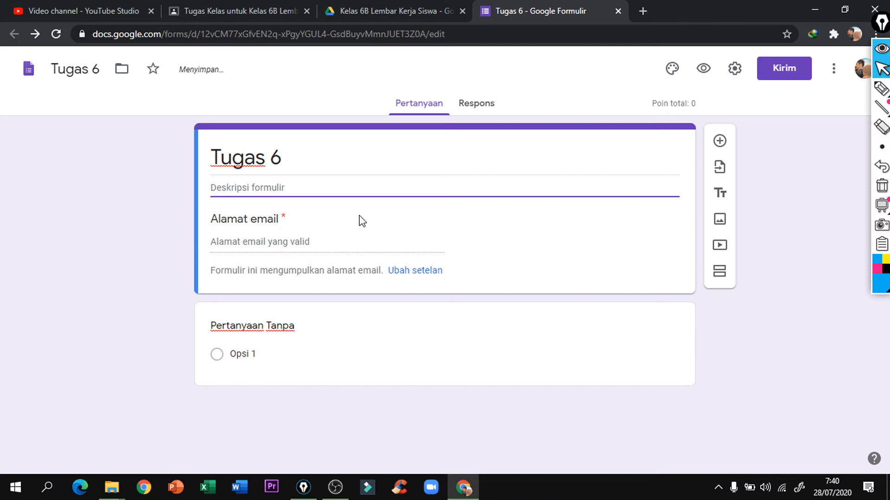
pyautogui.write('Kerjak')
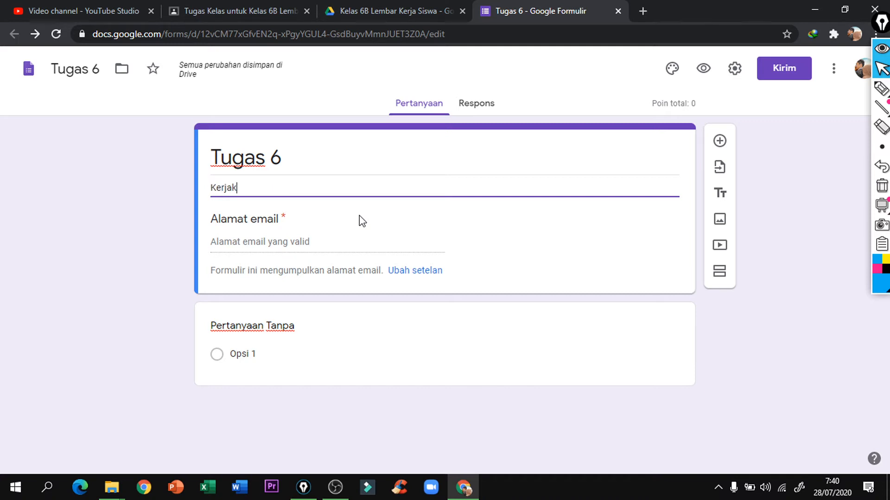
pyautogui.write('an dena')
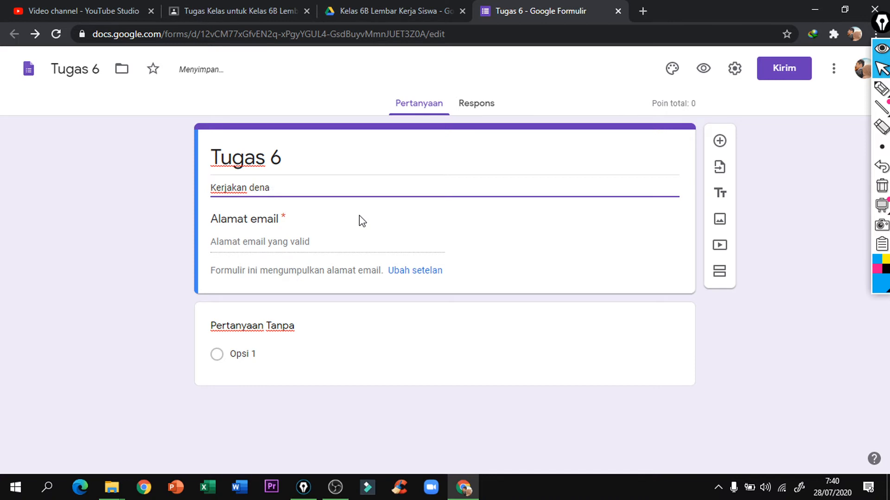
pyautogui.press('BackSpace')
pyautogui.write('gan jawa')
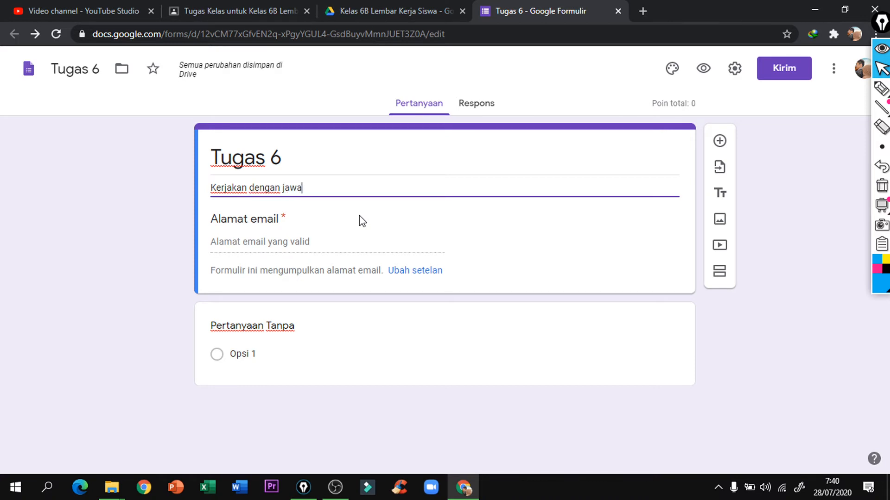
pyautogui.write('bn')
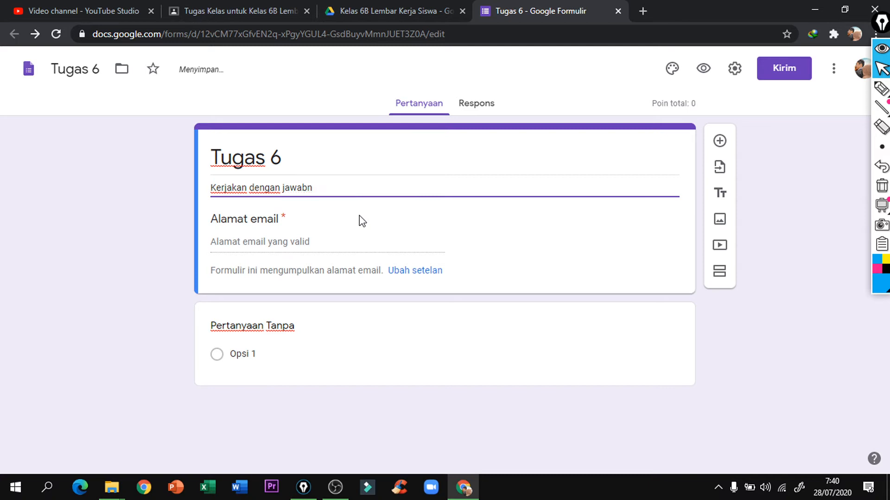
pyautogui.press('BackSpace')
pyautogui.write('an yang tepast')
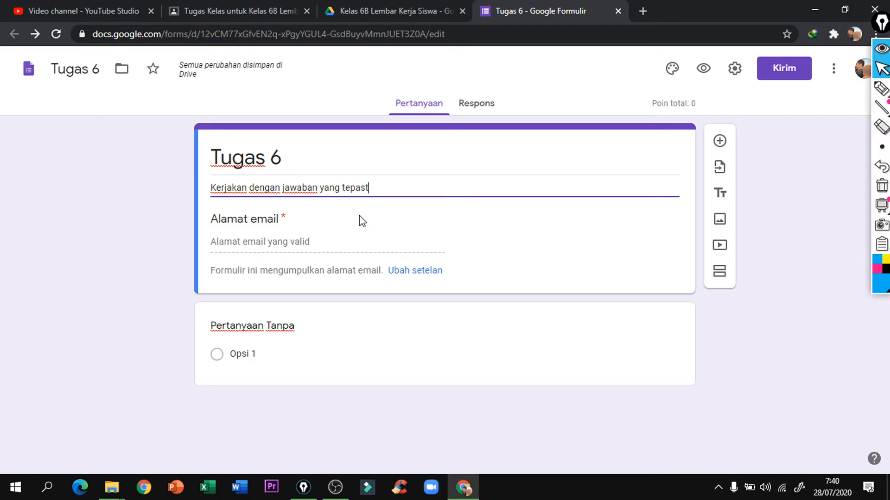
pyautogui.press('BackSpace')
pyautogui.press('BackSpace')
# - Change the first question's type from multiple choice to Jawaban singkat
pyautogui.click(519, 347)
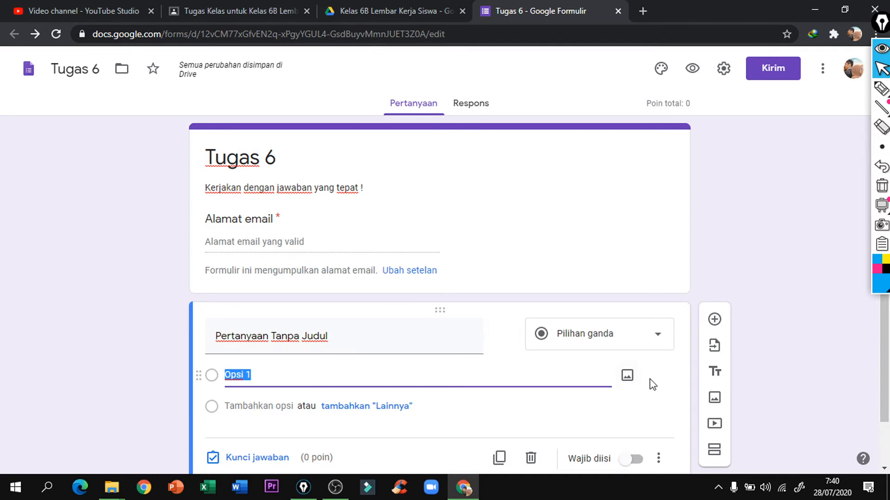
pyautogui.click(628, 346)
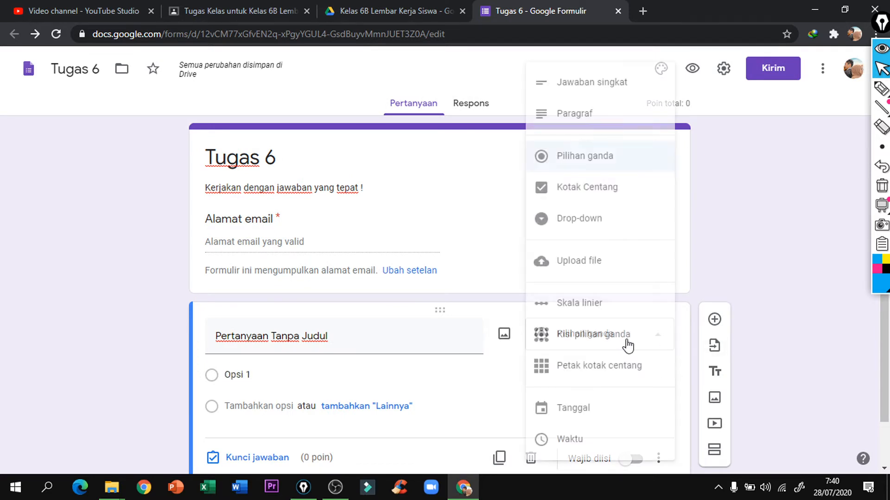
pyautogui.click(602, 85)
# - Title the first question "Nama Siswa" and make it required (Wajib diisi)
pyautogui.click(373, 342)
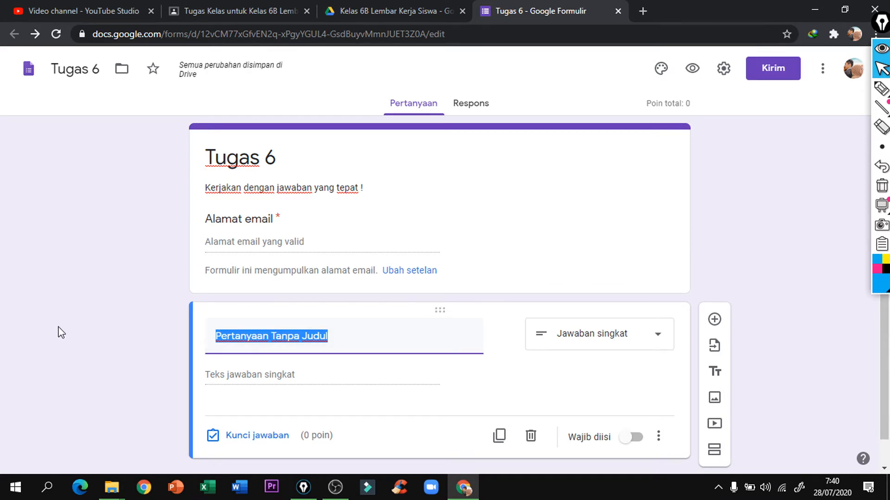
pyautogui.write('N')
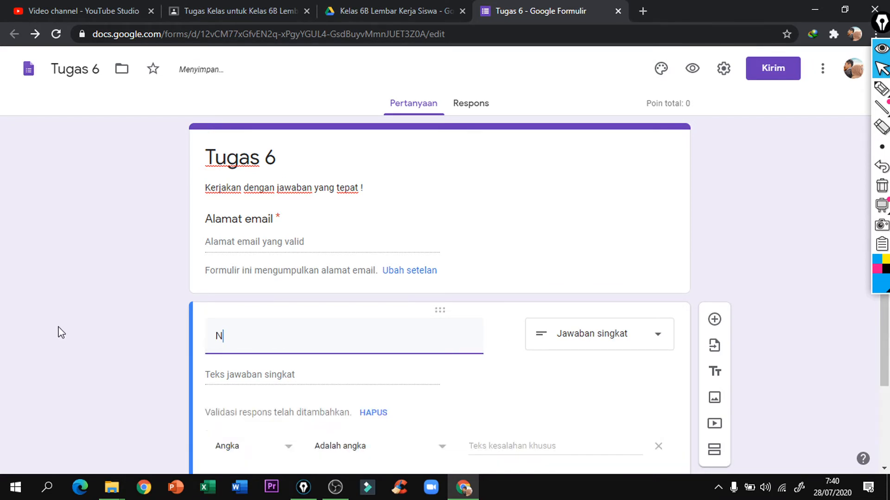
pyautogui.write('ama Aiswa')
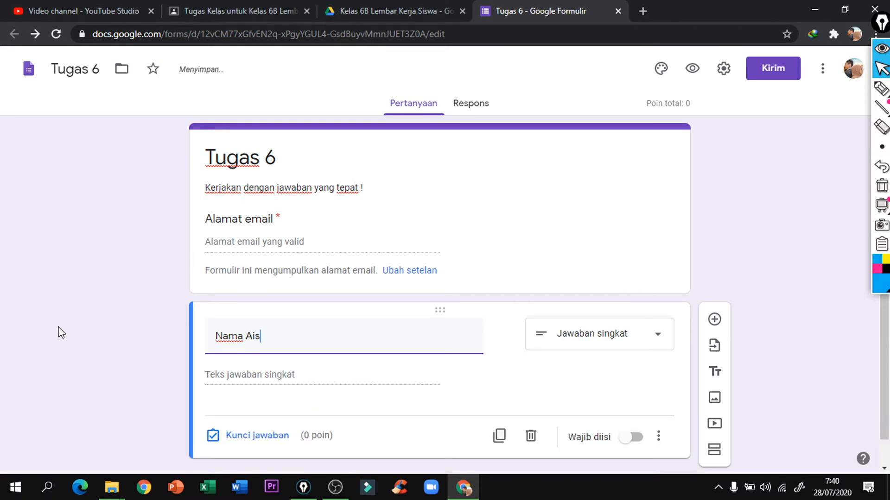
pyautogui.press('BackSpace')
pyautogui.press('BackSpace')
pyautogui.press('BackSpace')
pyautogui.press('BackSpace')
pyautogui.press('BackSpace')
pyautogui.write('Siswa')
pyautogui.scroll(-1, 396, 278)
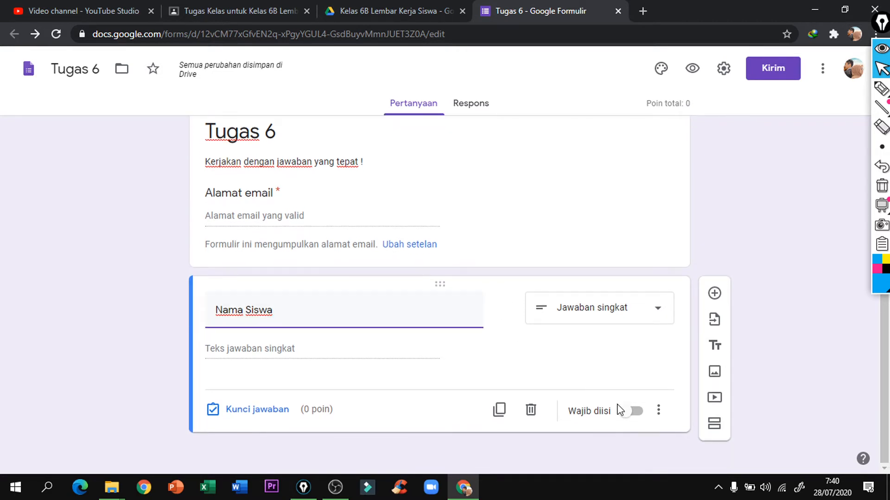
pyautogui.click(634, 419)
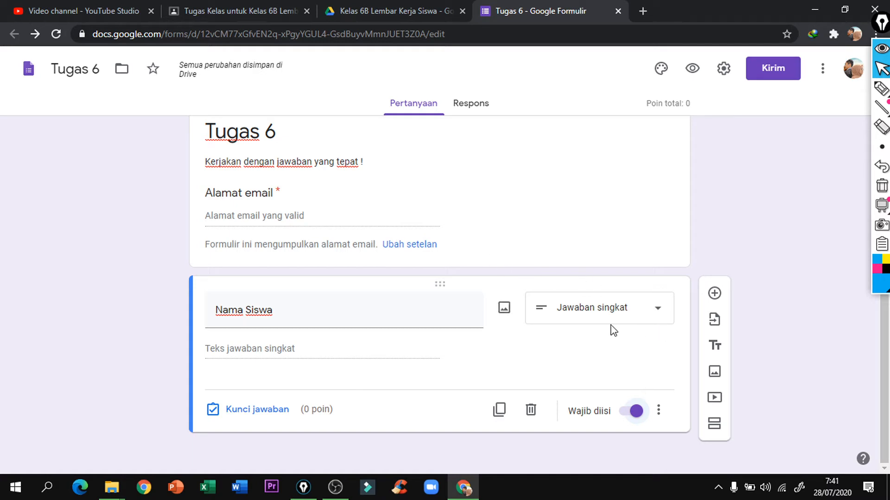
# - Add a second question of type Jawaban singkat and make it required, leaving its question text ready for entry
pyautogui.click(716, 295)
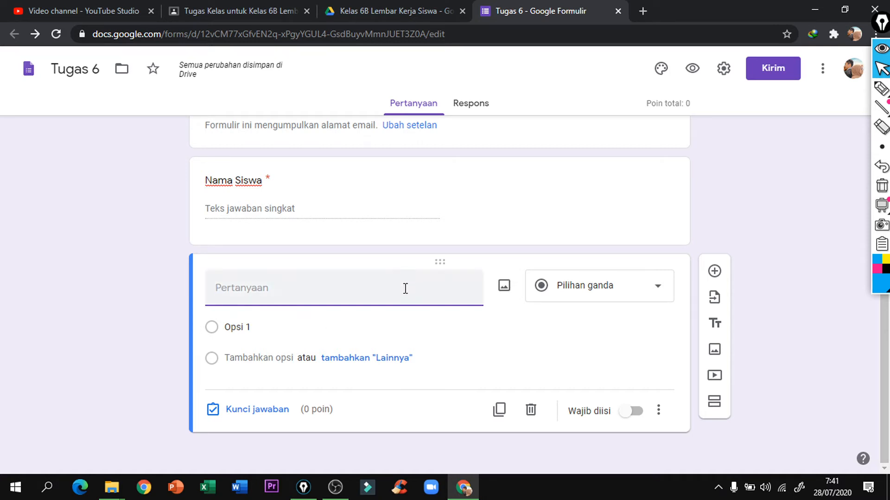
pyautogui.click(619, 294)
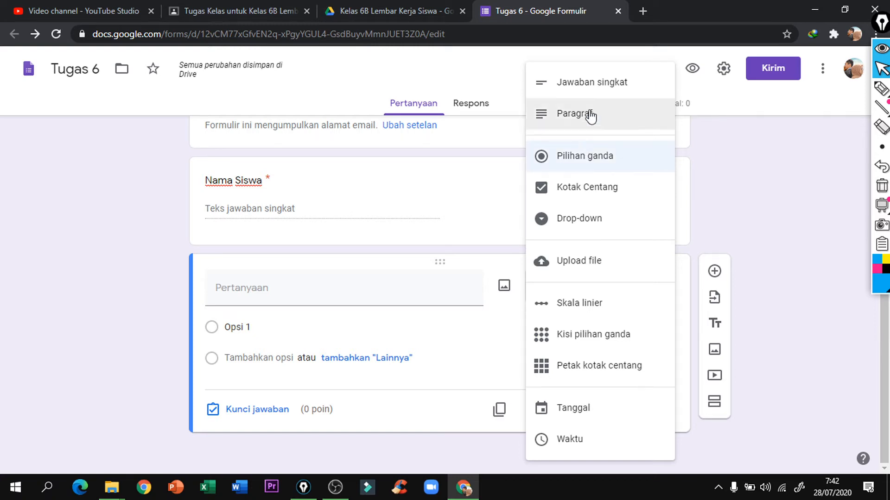
pyautogui.click(595, 94)
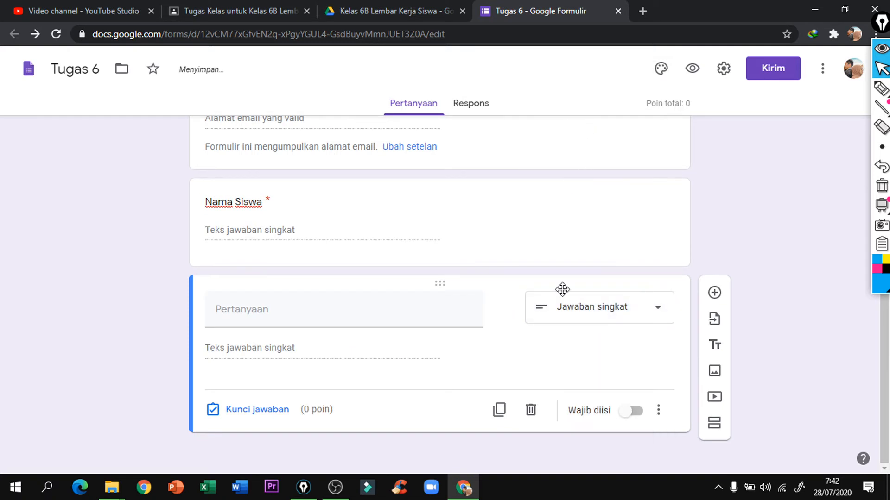
pyautogui.click(625, 414)
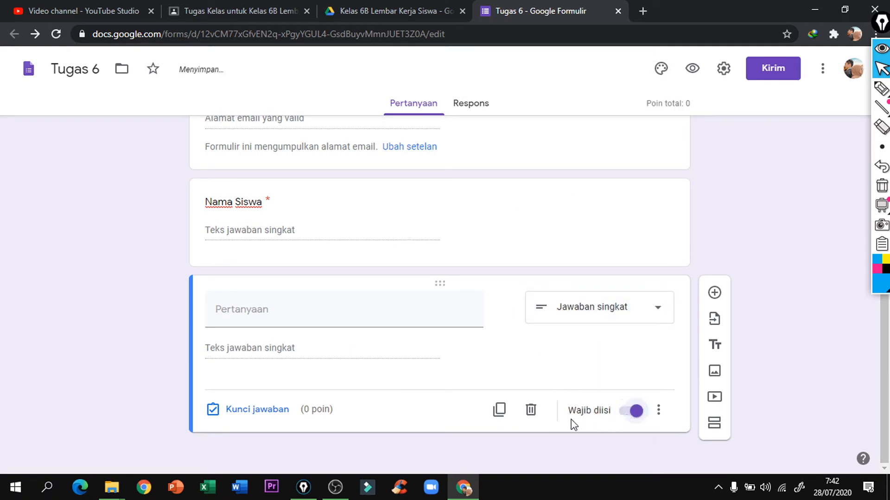
pyautogui.click(293, 311)
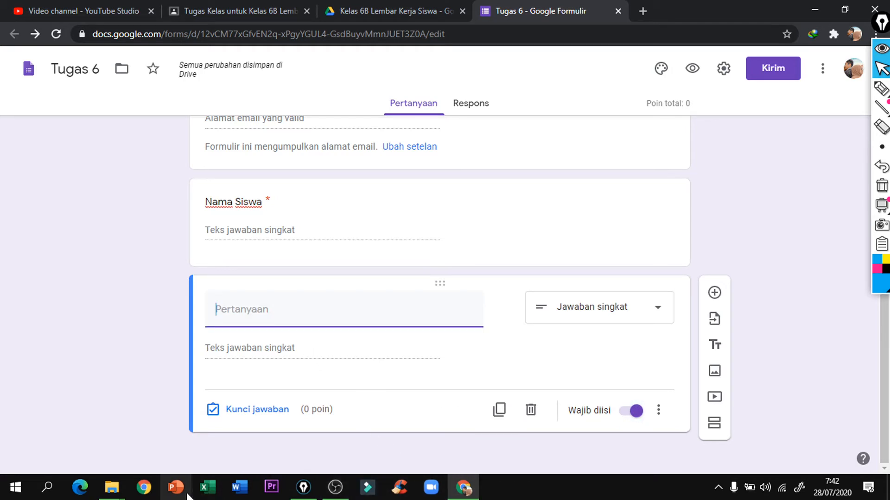
# - Switch to the Kelas 6 folder in File Explorer and open the PDF MODUL KELAS 6 TEMA 1
pyautogui.moveTo(113, 487)
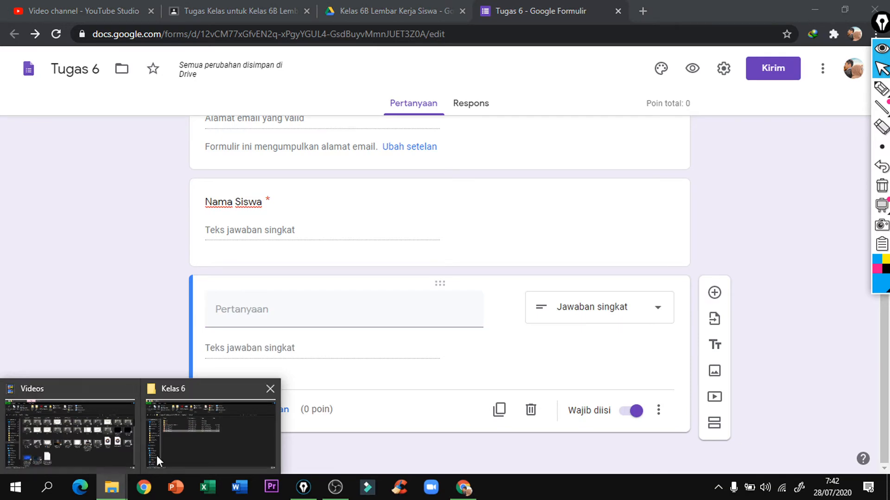
pyautogui.click(194, 444)
pyautogui.click(175, 172)
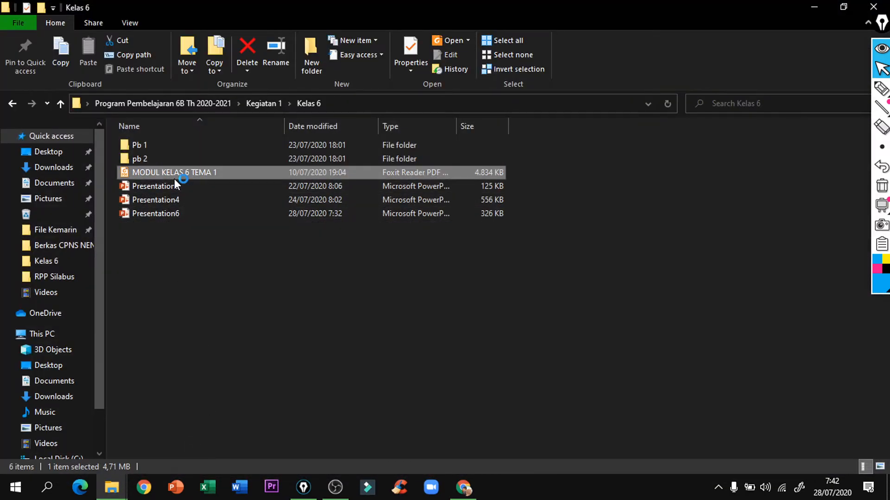
pyautogui.press('Return')
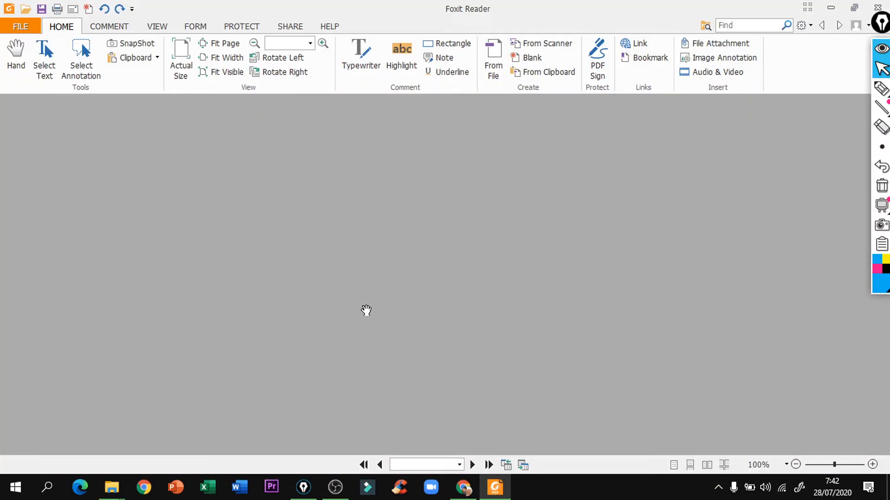
# - Copy the line "Bangga menggunakan Bahasa Indonesia" from page 32 of the PDF and switch back to the form in Chrome
pyautogui.scroll(10, 467, 288)
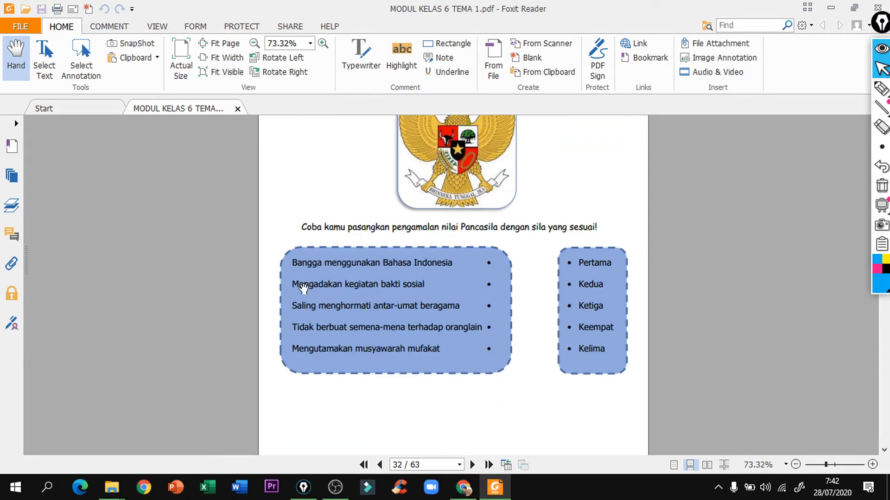
pyautogui.click(44, 58)
pyautogui.moveTo(292, 262); pyautogui.dragTo(454, 262)
pyautogui.rightClick(439, 268)
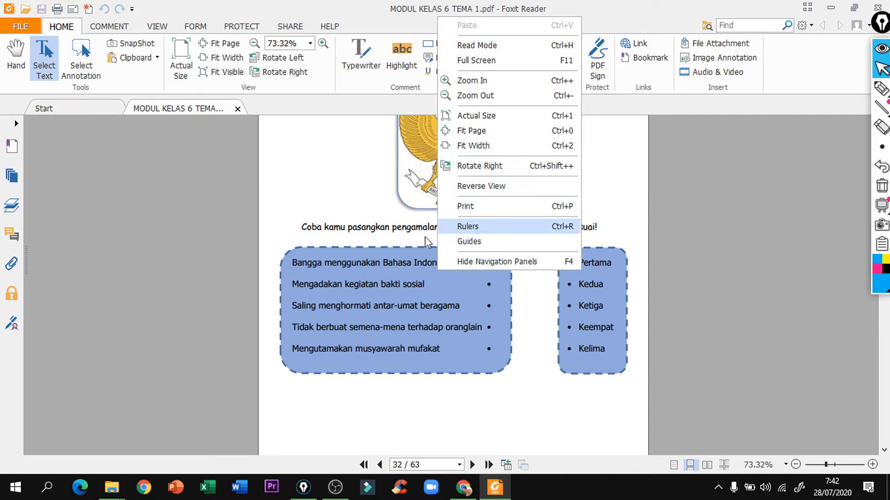
pyautogui.click(398, 262)
pyautogui.moveTo(298, 262); pyautogui.dragTo(371, 266)
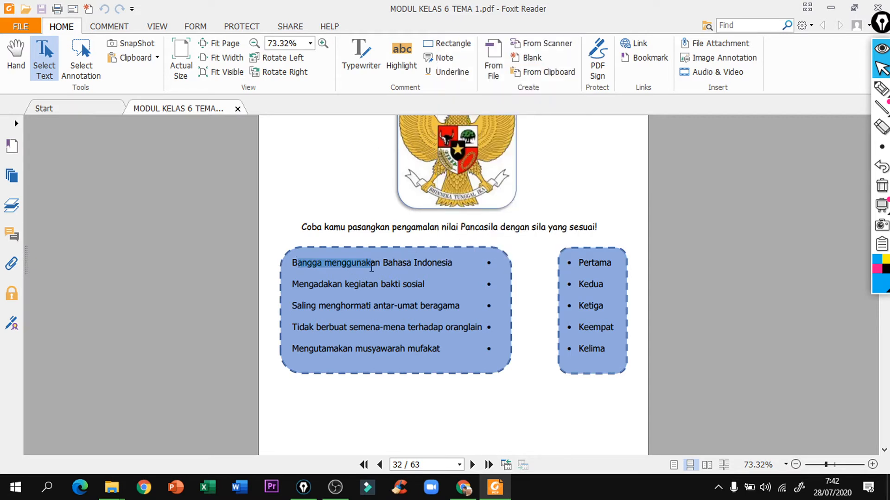
pyautogui.doubleClick(296, 262)
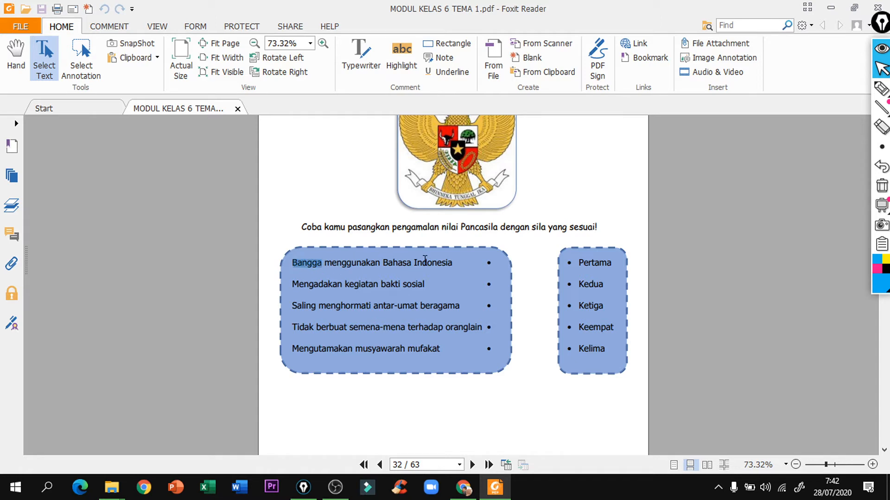
pyautogui.moveTo(293, 262); pyautogui.dragTo(457, 260)
pyautogui.hotkey('ctrl', 'c')
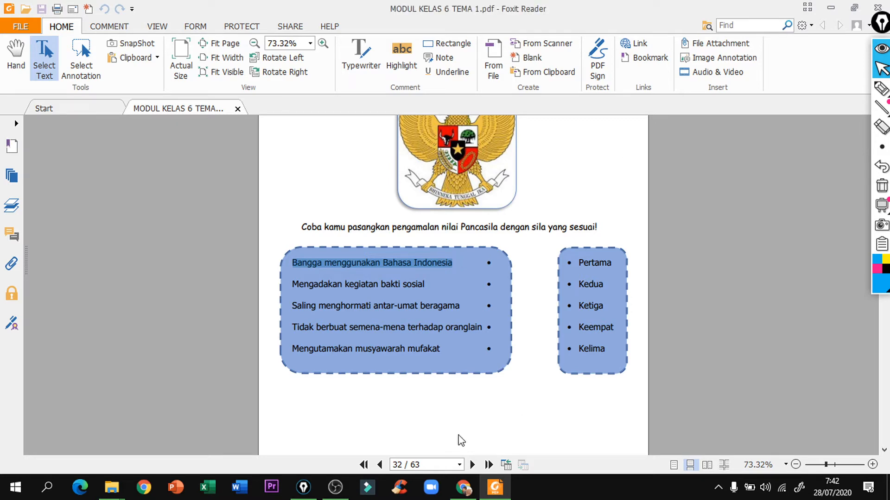
pyautogui.click(464, 487)
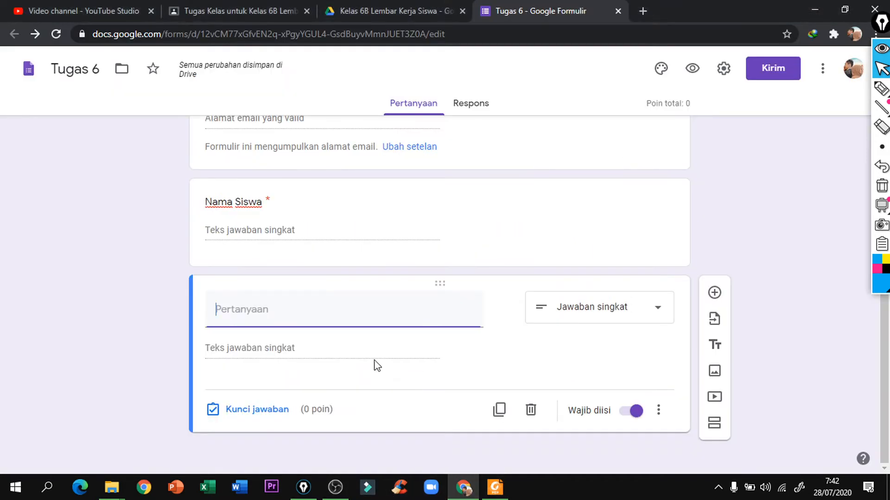
# - Enter the second question's text as "Bangga menggunakan Bahasa Indonesia adalah pengamalan sila ke ....", using the copied line as its beginning
pyautogui.hotkey('ctrl', 'v')
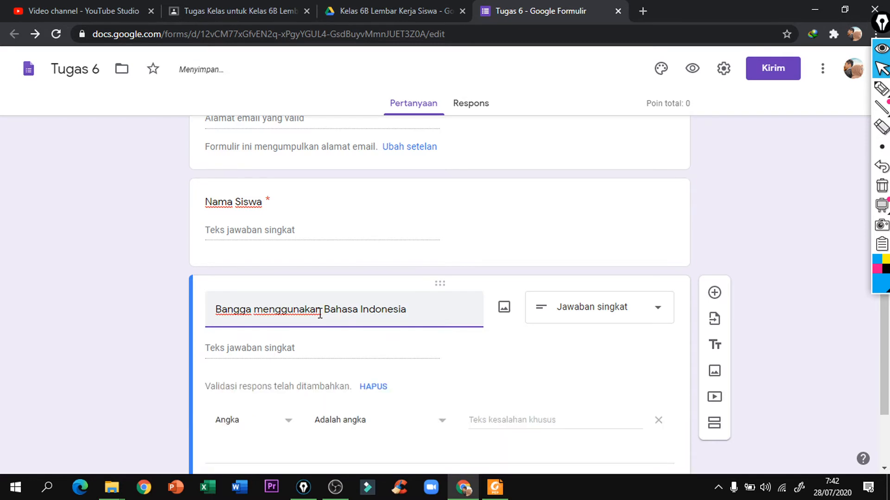
pyautogui.write('adalah enga')
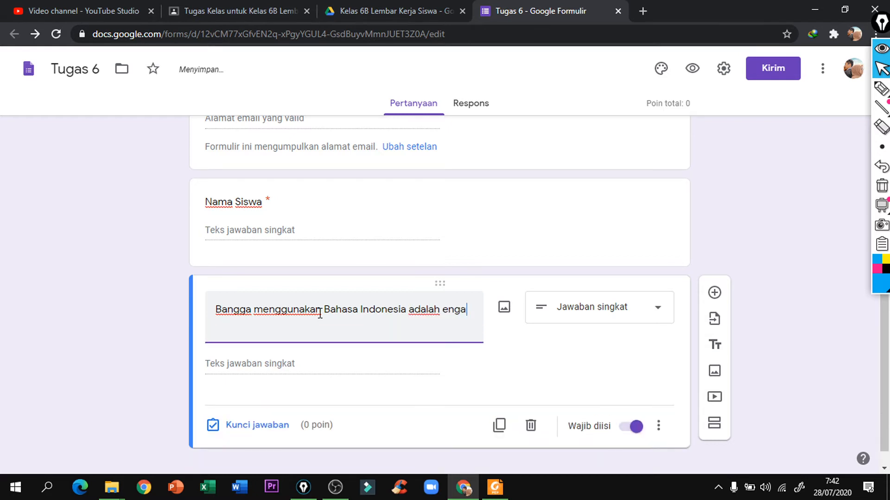
pyautogui.press('BackSpace')
pyautogui.press('BackSpace')
pyautogui.write('peg')
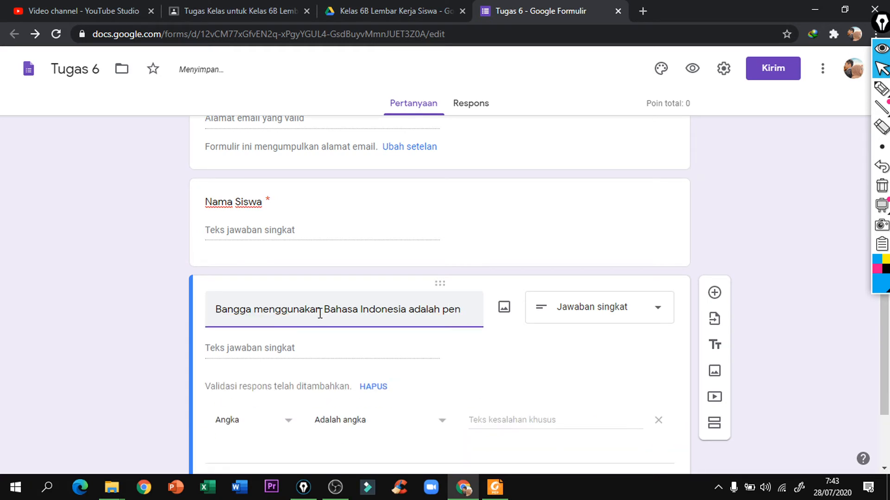
pyautogui.write('ga')
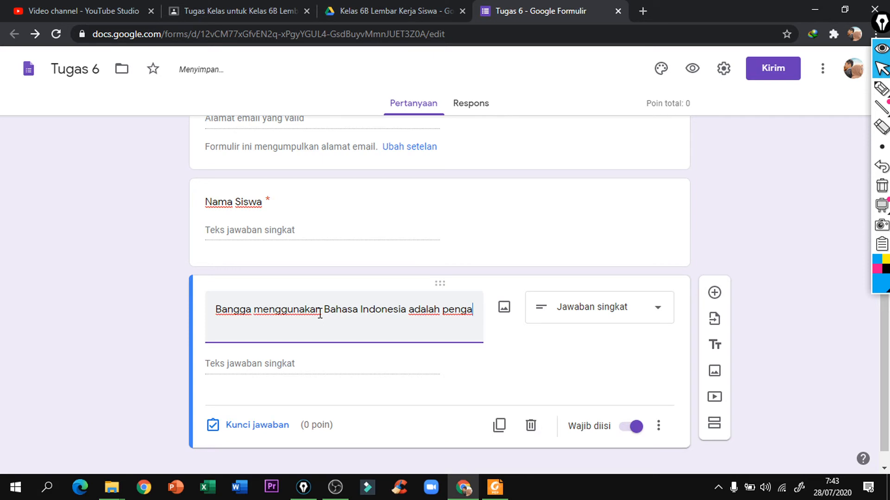
pyautogui.write('mala')
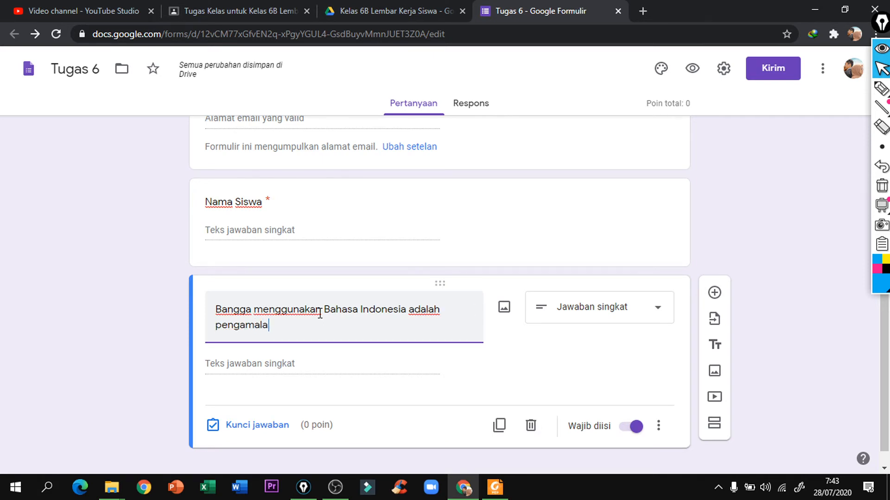
pyautogui.write('n sil')
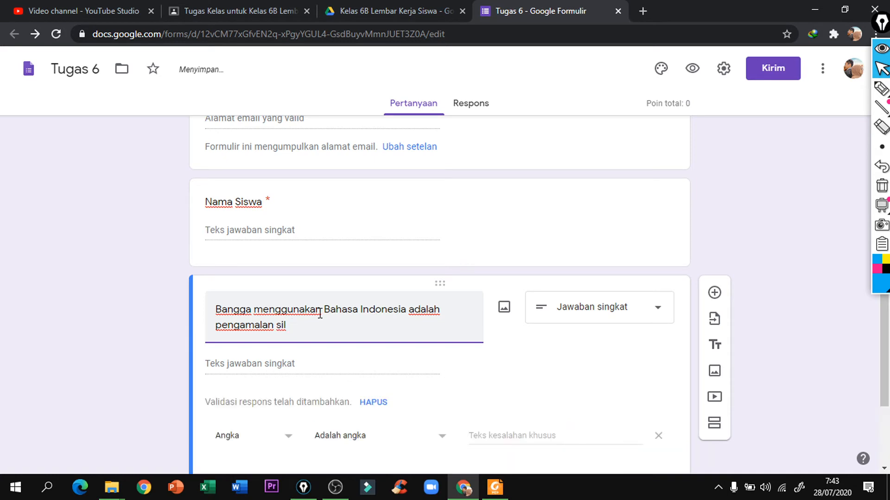
pyautogui.write('k')
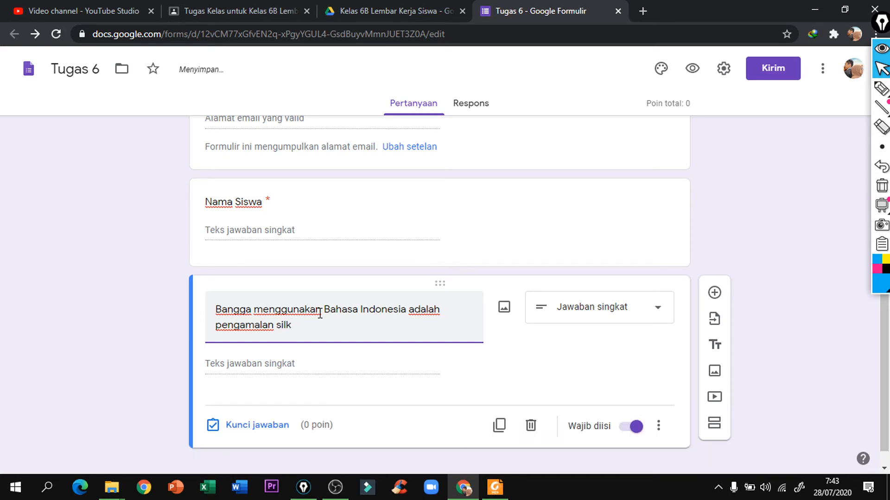
pyautogui.press('BackSpace')
pyautogui.write('a ke ....')
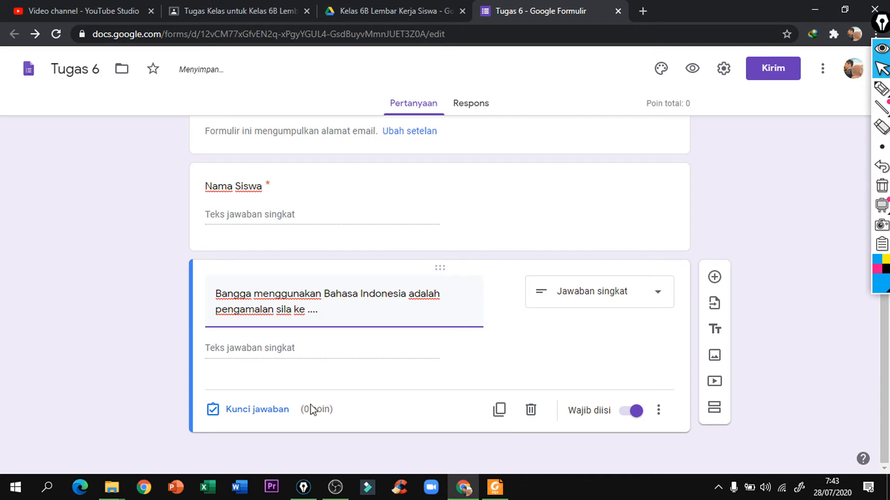
pyautogui.click(264, 411)
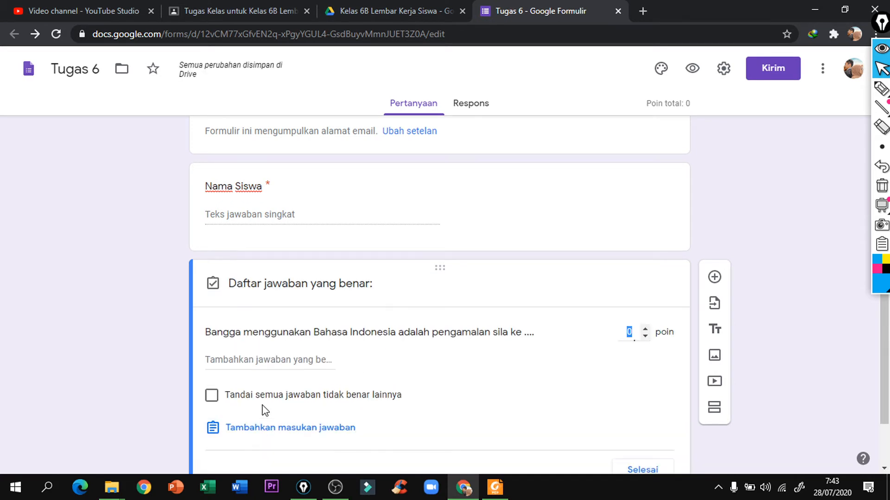
pyautogui.click(246, 363)
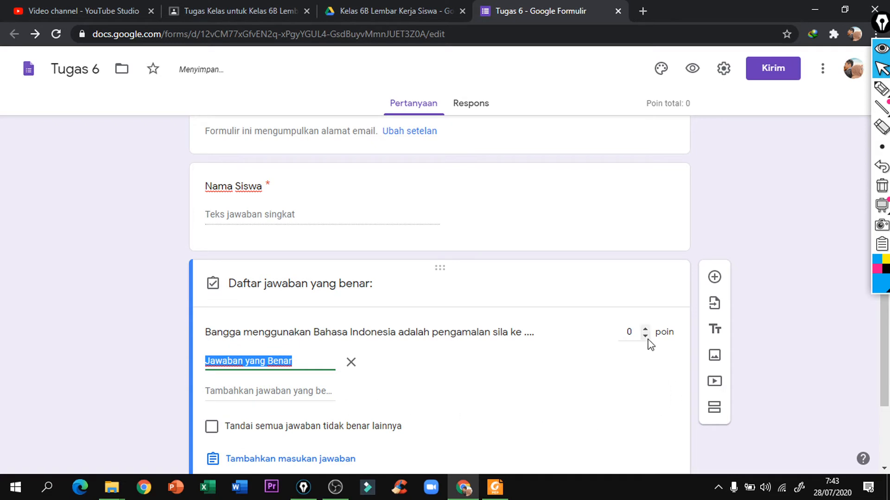
pyautogui.click(350, 361)
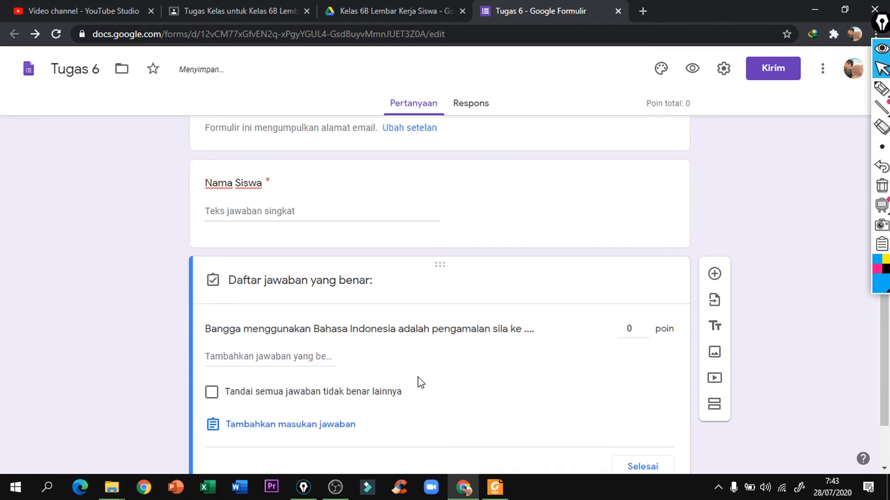
pyautogui.scroll(-1, 486, 403)
pyautogui.click(640, 411)
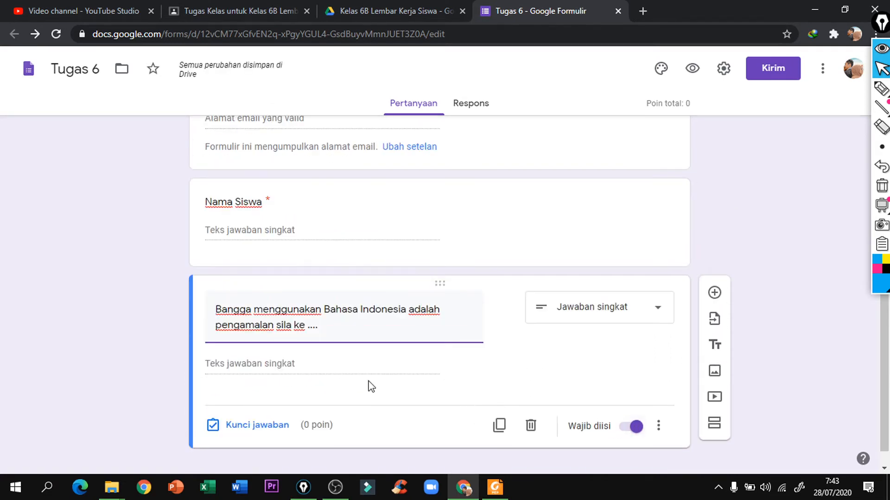
pyautogui.click(271, 423)
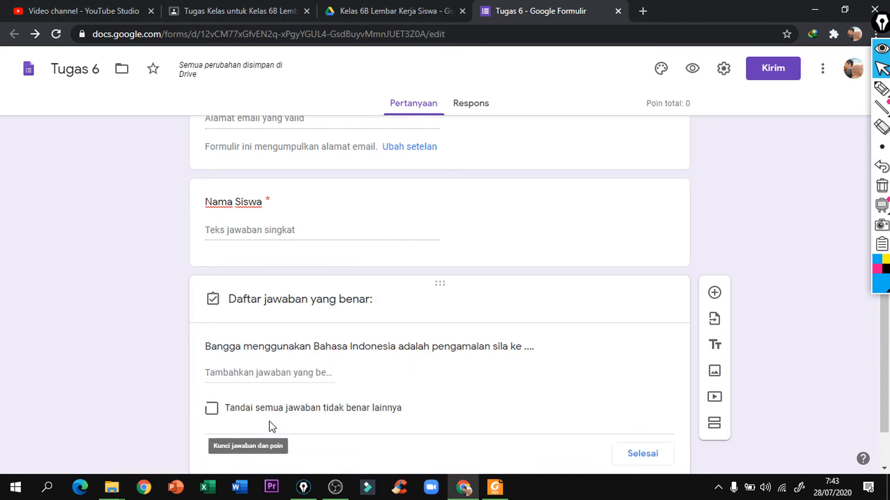
pyautogui.scroll(-1, 348, 374)
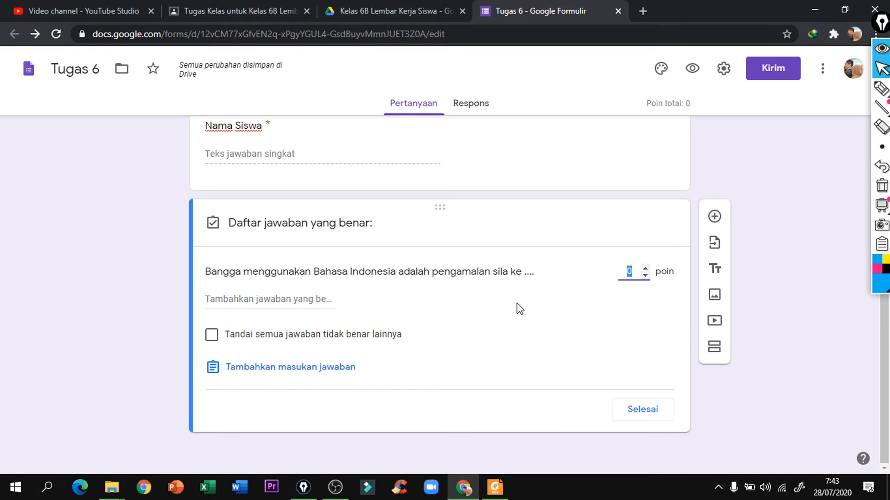
pyautogui.click(645, 415)
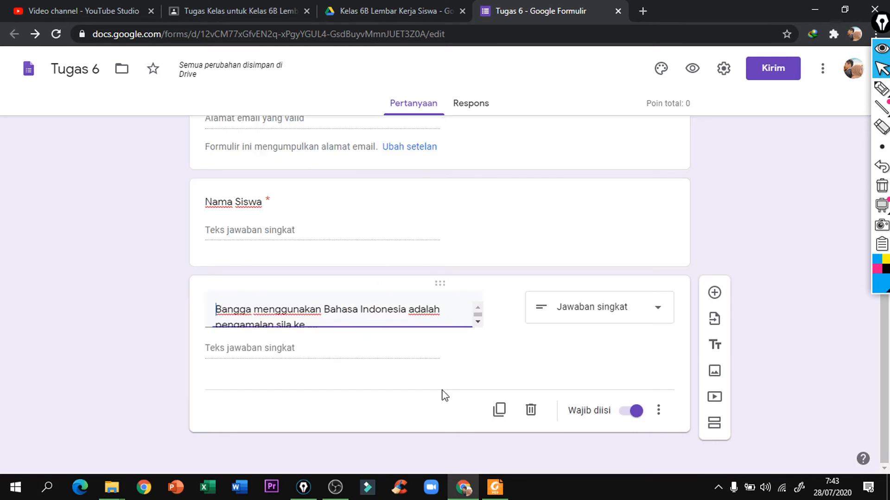
pyautogui.scroll(-1, 478, 374)
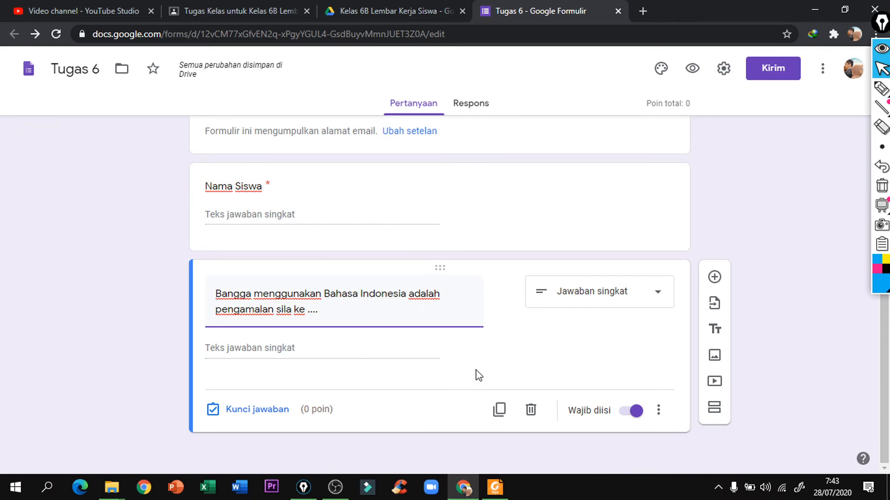
# - Add a new question below the Bahasa Indonesia question and set its type to Jawaban singkat
pyautogui.click(716, 278)
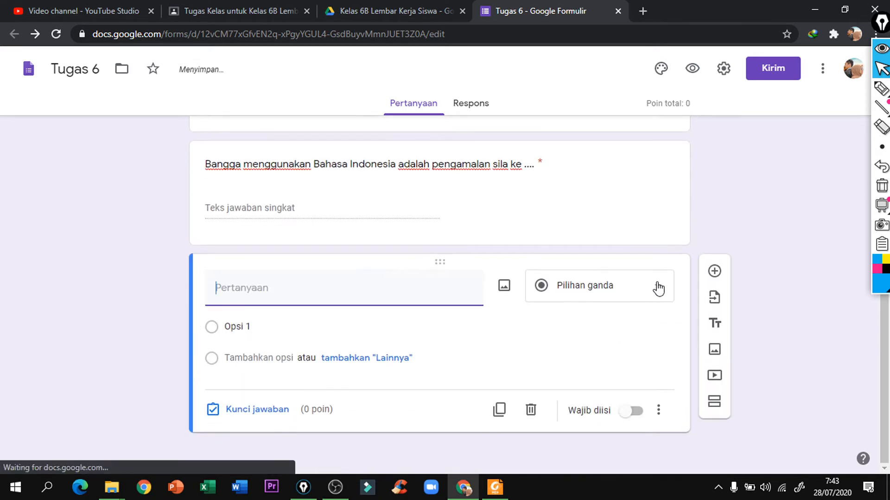
pyautogui.click(658, 288)
pyautogui.click(600, 93)
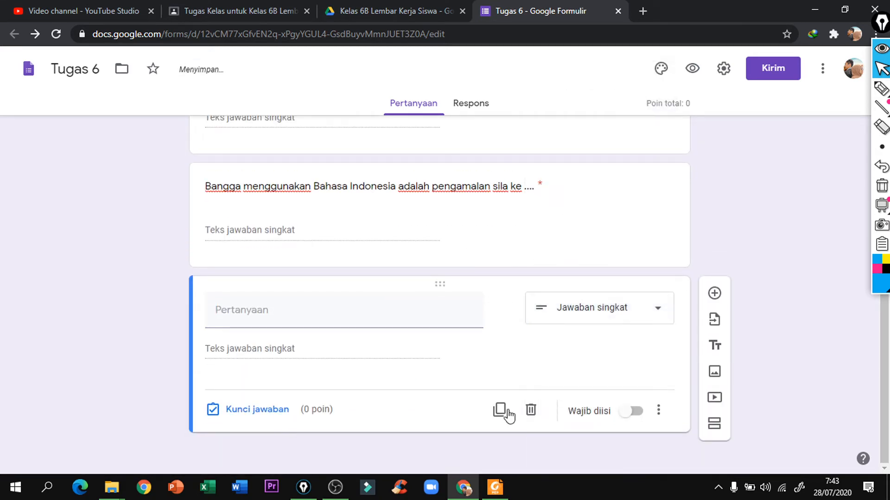
# - Copy the line "Mengadakan kegiatan bakti sosial" from the module PDF in Foxit Reader into the new question's text in Chrome
pyautogui.click(495, 487)
pyautogui.click(328, 278)
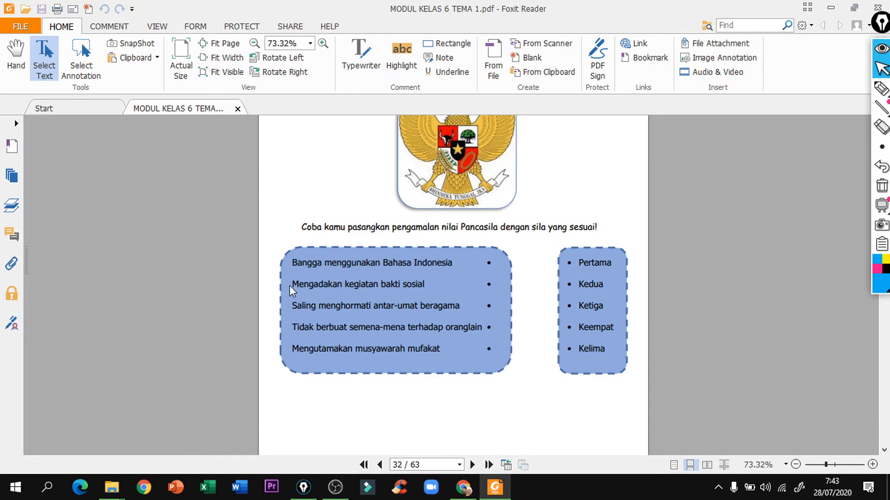
pyautogui.moveTo(292, 284); pyautogui.dragTo(388, 290)
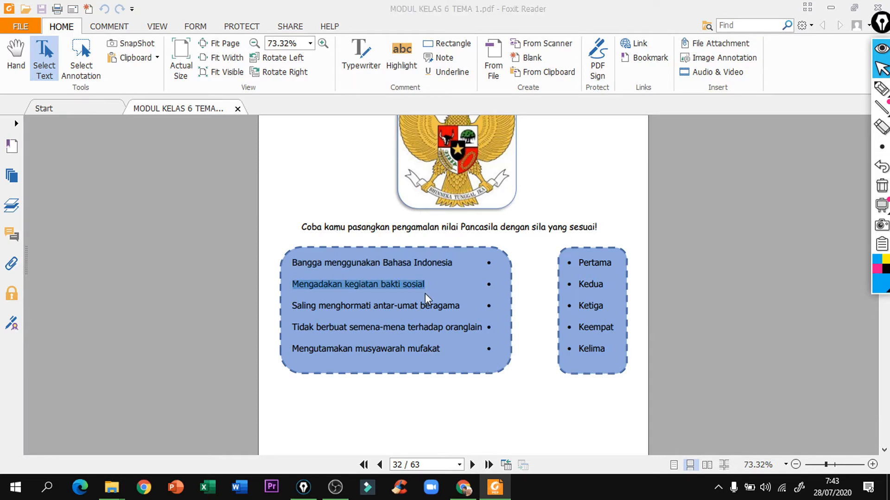
pyautogui.click(464, 488)
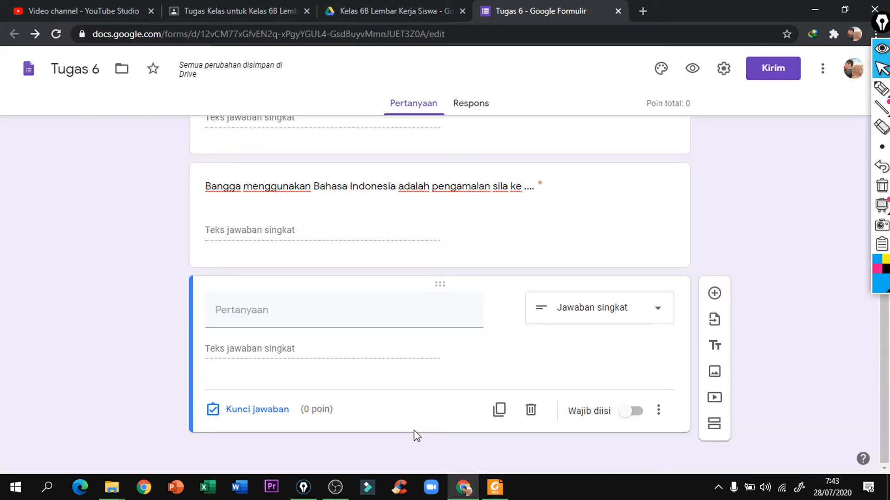
pyautogui.click(307, 326)
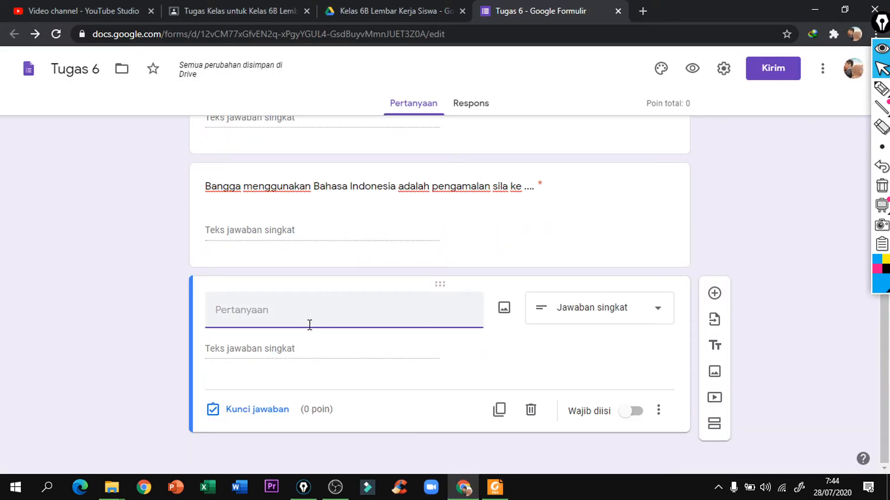
pyautogui.write('Mengadakan kegiatan bakti sosial')
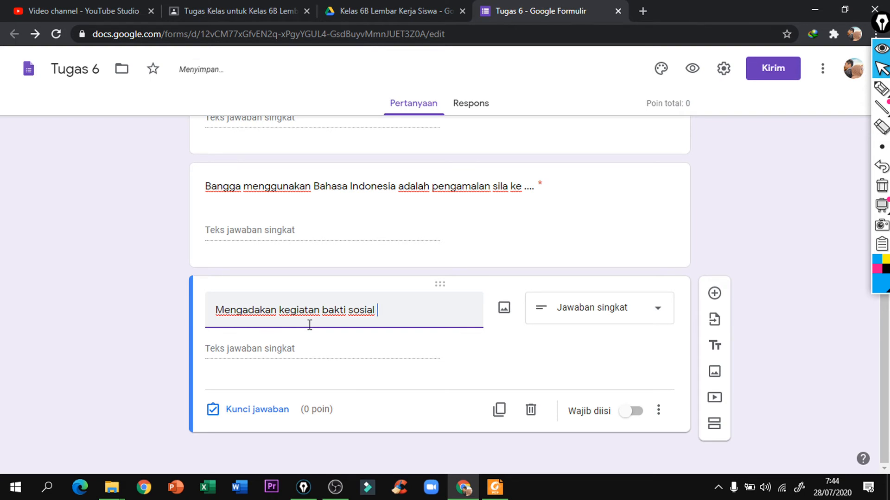
# - Copy "adalah pengamalan sila ke ...." from the previous question to the end of the bakti sosial question and make that question required
pyautogui.tripleClick(389, 186)
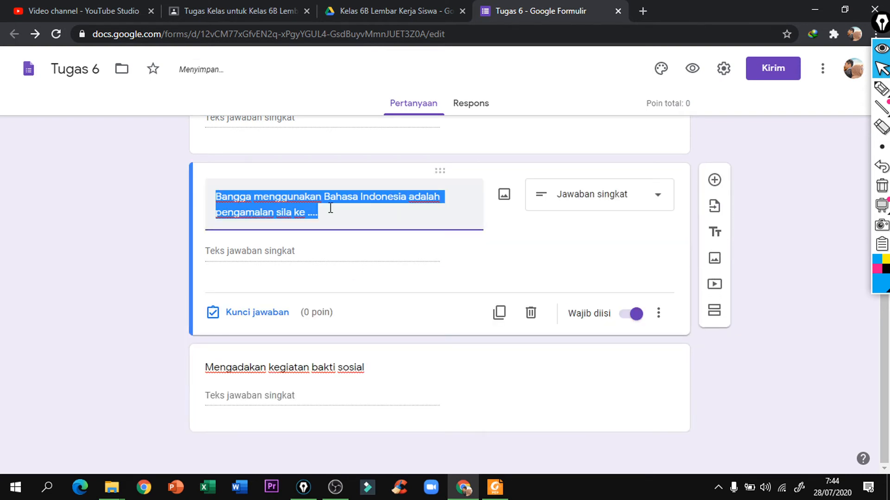
pyautogui.click(449, 207)
pyautogui.moveTo(410, 196); pyautogui.dragTo(400, 211)
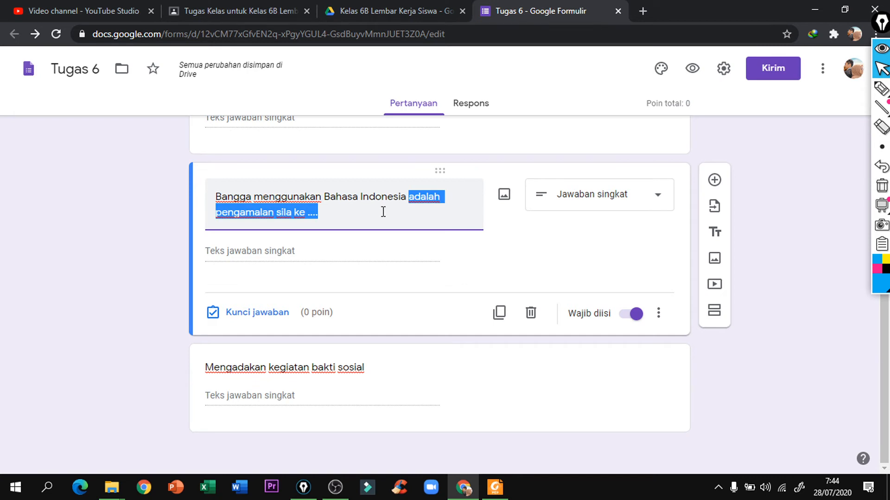
pyautogui.rightClick(302, 215)
pyautogui.click(334, 263)
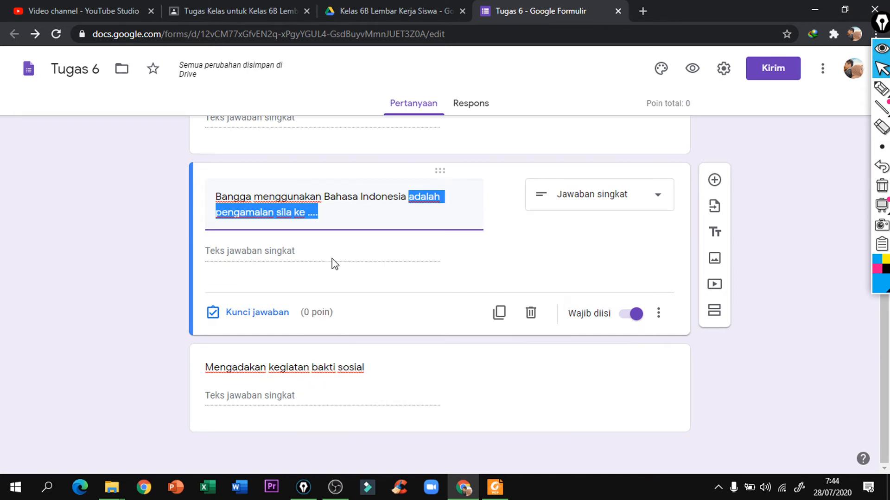
pyautogui.click(337, 369)
pyautogui.click(381, 311)
pyautogui.rightClick(382, 311)
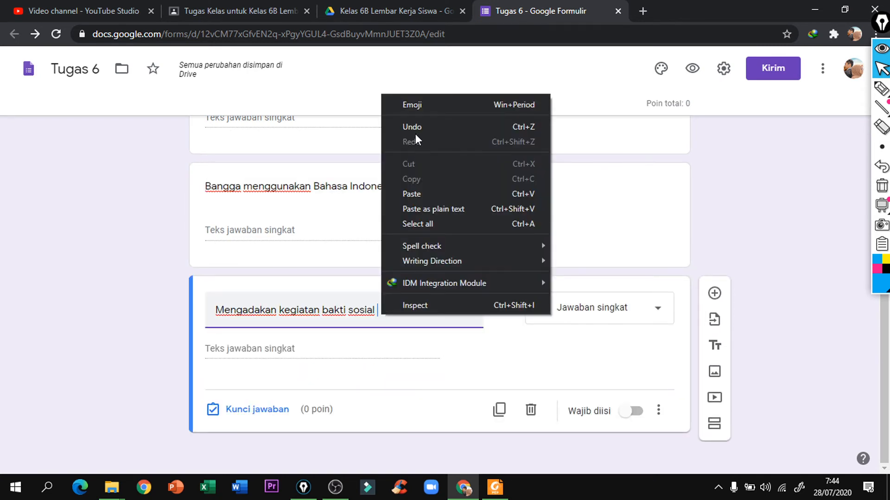
pyautogui.click(433, 192)
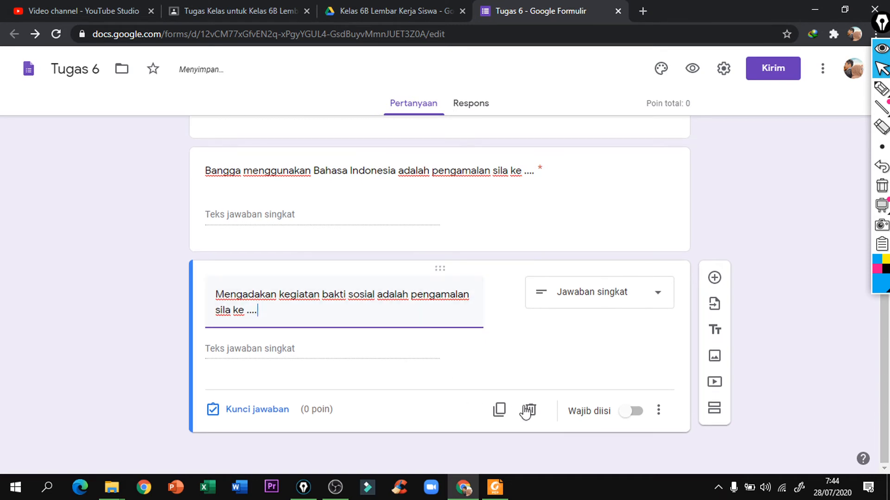
pyautogui.click(629, 412)
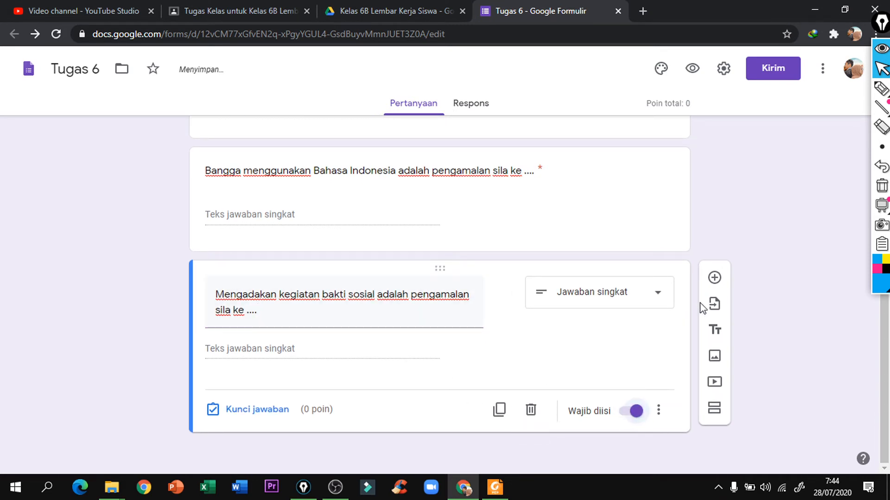
# - Add another question below the bakti sosial one, set its type to Jawaban singkat and make it required
pyautogui.click(722, 285)
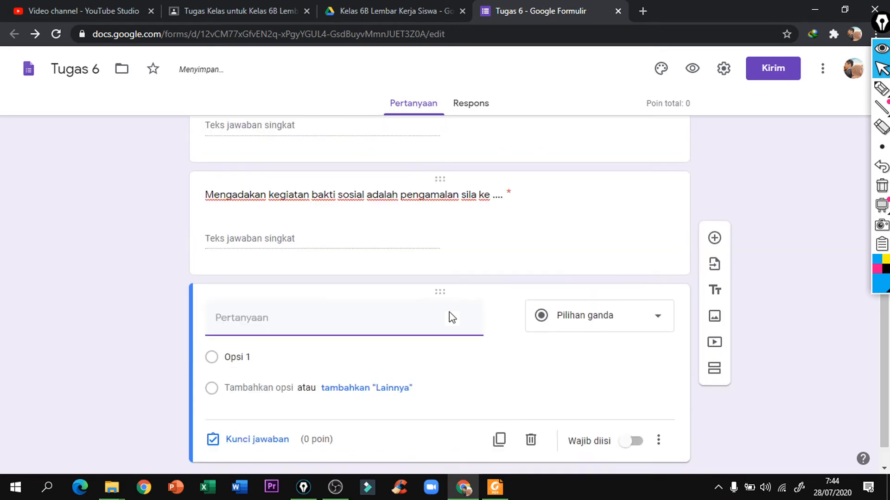
pyautogui.click(633, 295)
pyautogui.click(589, 89)
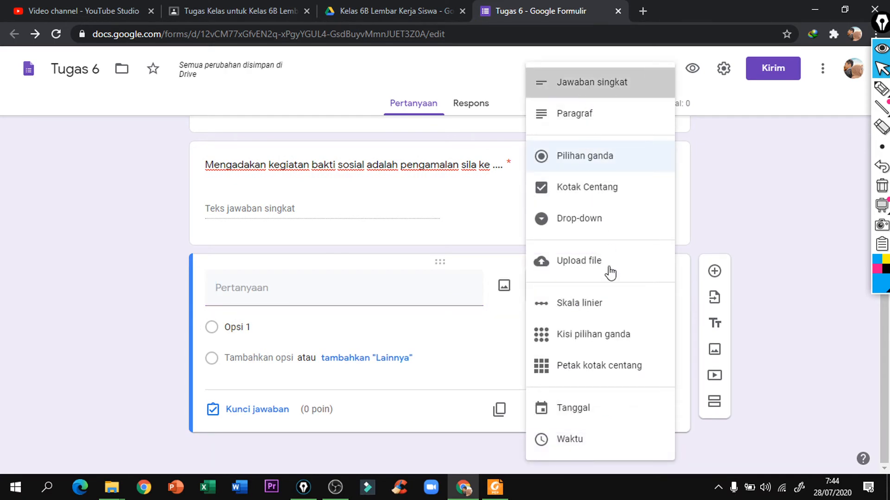
pyautogui.click(631, 412)
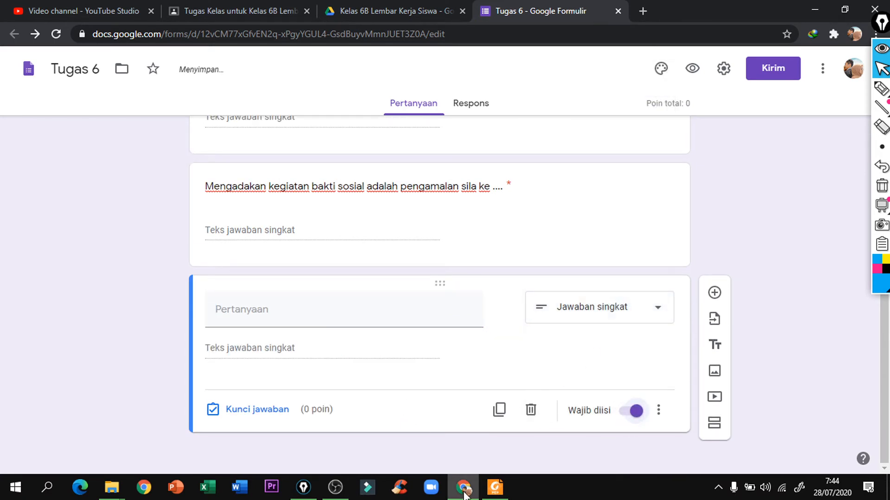
# - Copy the line "Saling menghormati antar-umat beragama" from the module PDF in Foxit Reader into the new question's text in Chrome
pyautogui.click(494, 487)
pyautogui.scroll(-1, 364, 252)
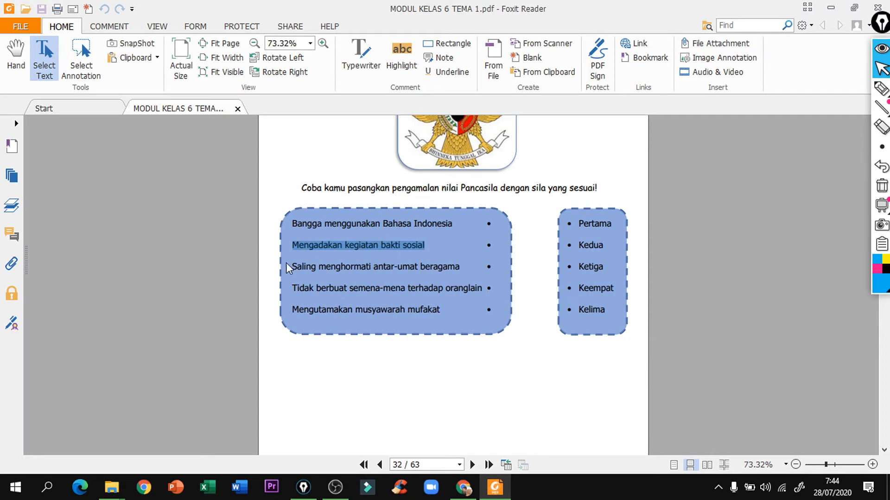
pyautogui.moveTo(296, 269); pyautogui.dragTo(459, 268)
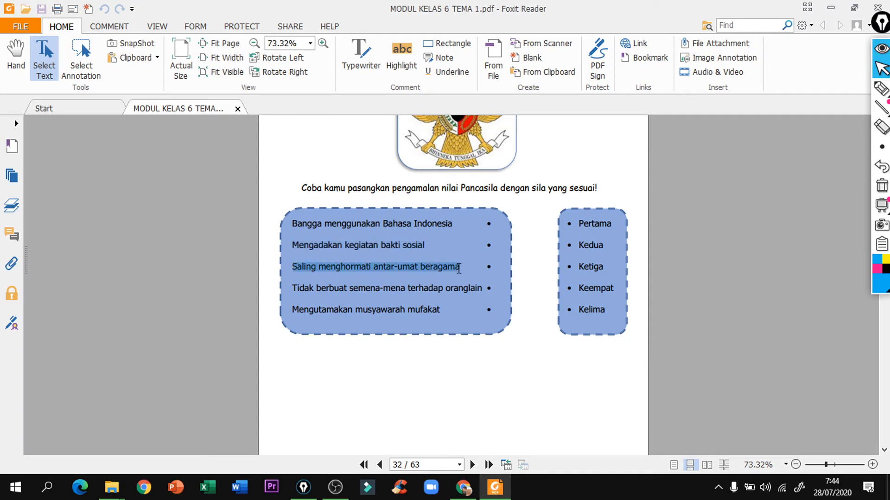
pyautogui.rightClick(416, 263)
pyautogui.click(428, 271)
pyautogui.click(464, 490)
pyautogui.click(279, 319)
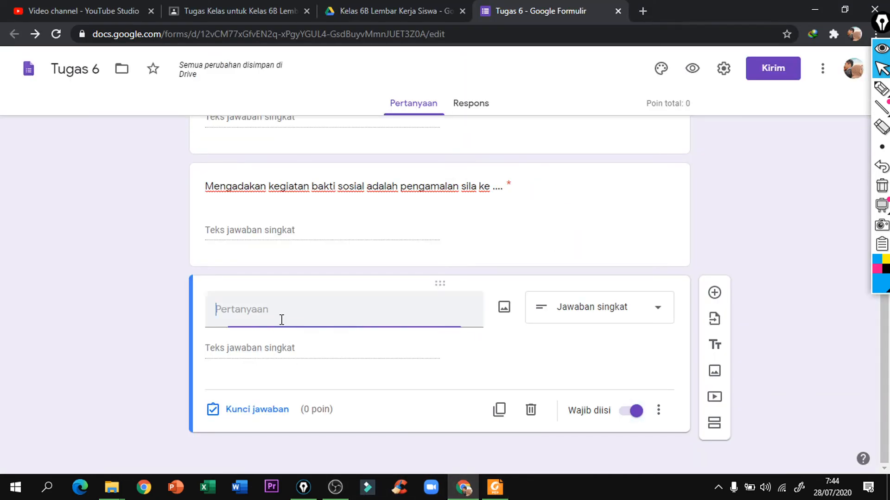
pyautogui.rightClick(280, 320)
pyautogui.click(336, 191)
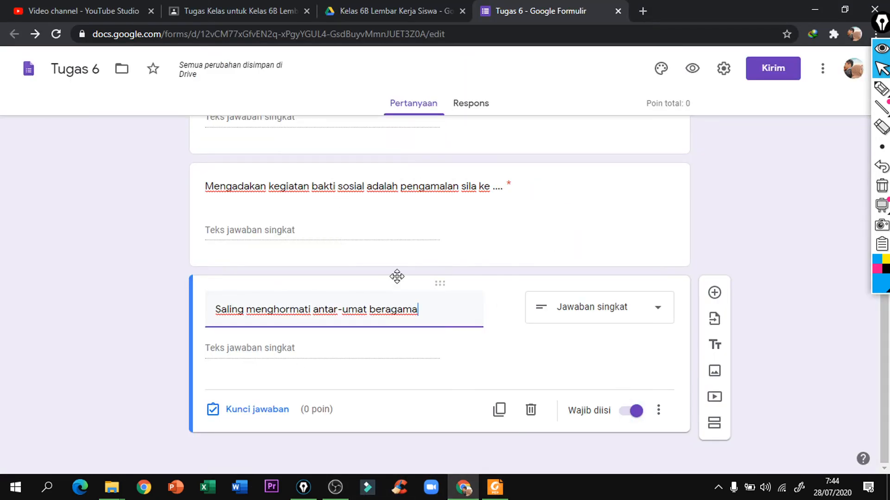
# - Copy "adalah pengamalan sila ke ...." from the bakti sosial question to the end of the "Saling menghormati antar-umat beragama" question
pyautogui.click(424, 202)
pyautogui.click(329, 212)
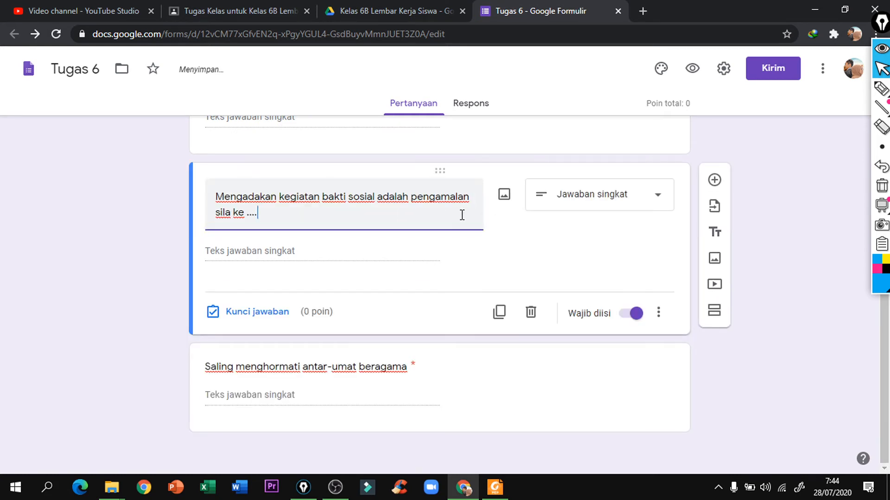
pyautogui.moveTo(382, 196); pyautogui.dragTo(380, 210)
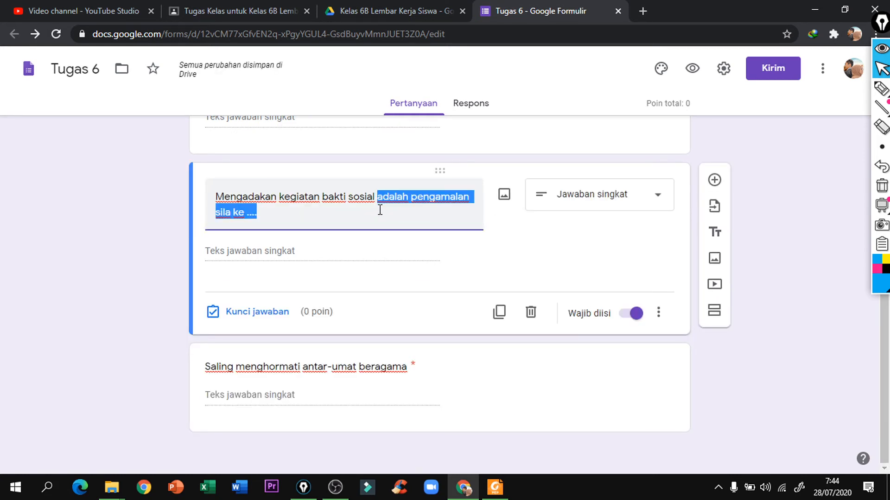
pyautogui.rightClick(252, 212)
pyautogui.click(283, 261)
pyautogui.click(353, 374)
pyautogui.click(427, 315)
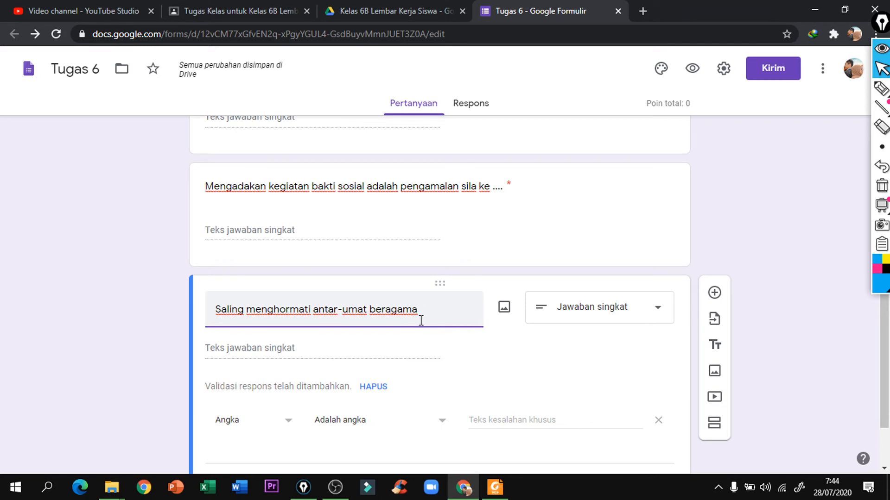
pyautogui.rightClick(433, 316)
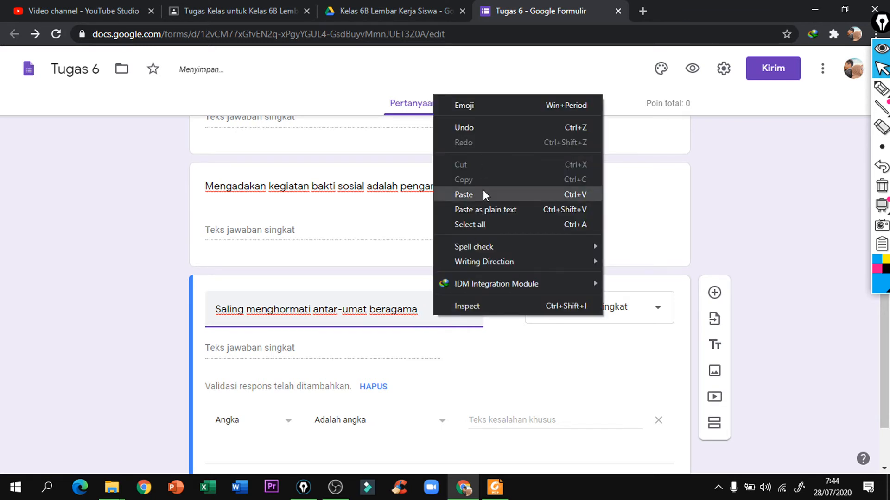
pyautogui.click(483, 191)
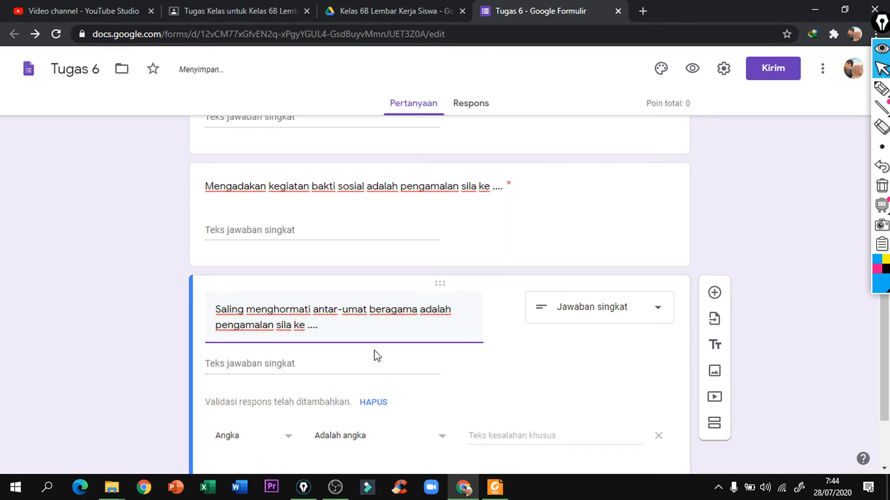
# - Remove the number response validation from the "Saling menghormati antar-umat beragama" question
pyautogui.scroll(4, 319, 326)
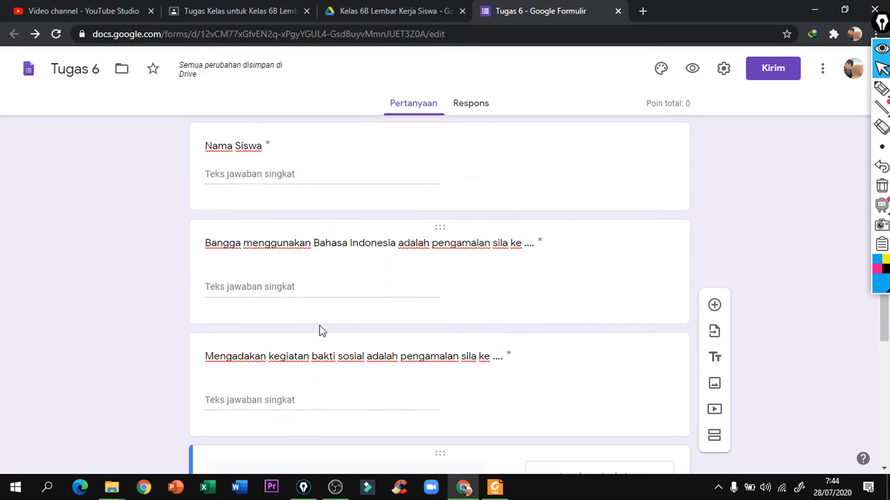
pyautogui.scroll(-5, 319, 327)
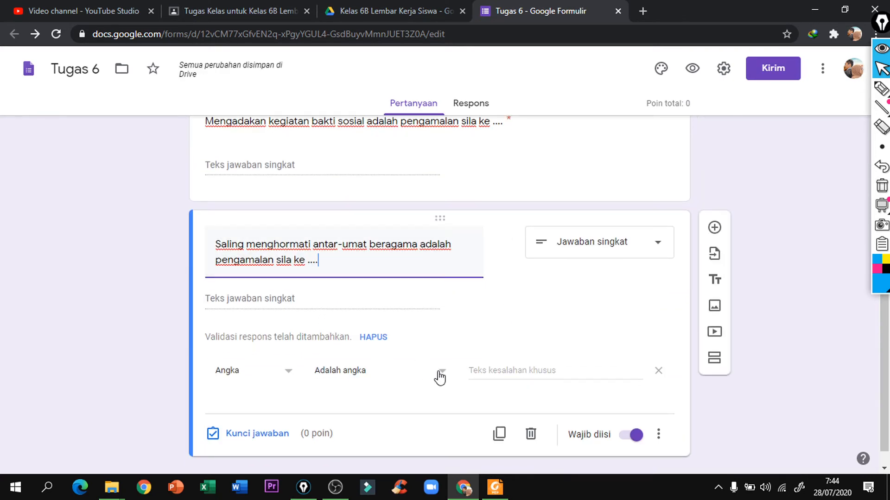
pyautogui.click(378, 340)
# - Check the settings of the Nama Siswa, Bahasa Indonesia and bakti sosial questions for response validation
pyautogui.scroll(3, 375, 338)
pyautogui.scroll(2, 370, 337)
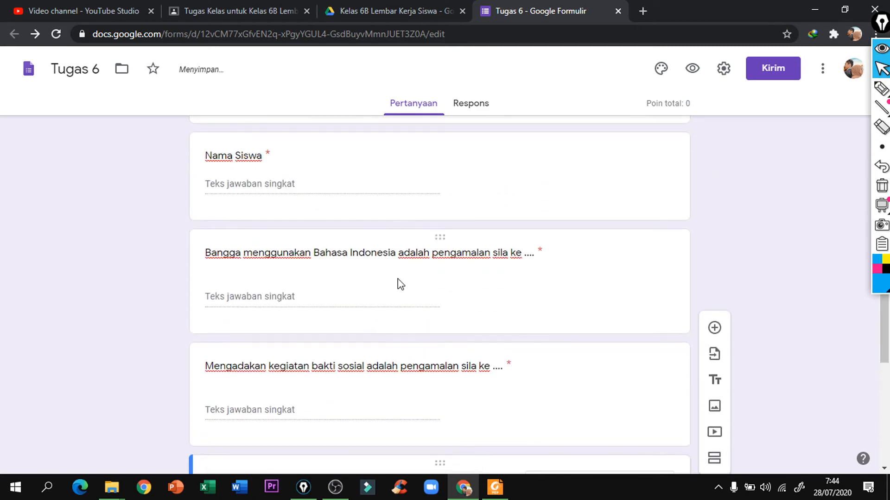
pyautogui.click(357, 140)
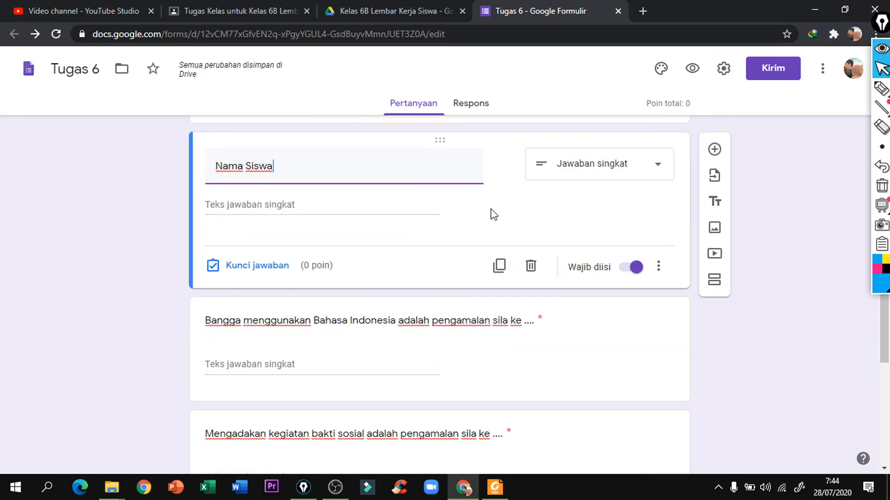
pyautogui.click(598, 335)
pyautogui.scroll(-3, 524, 340)
pyautogui.click(573, 323)
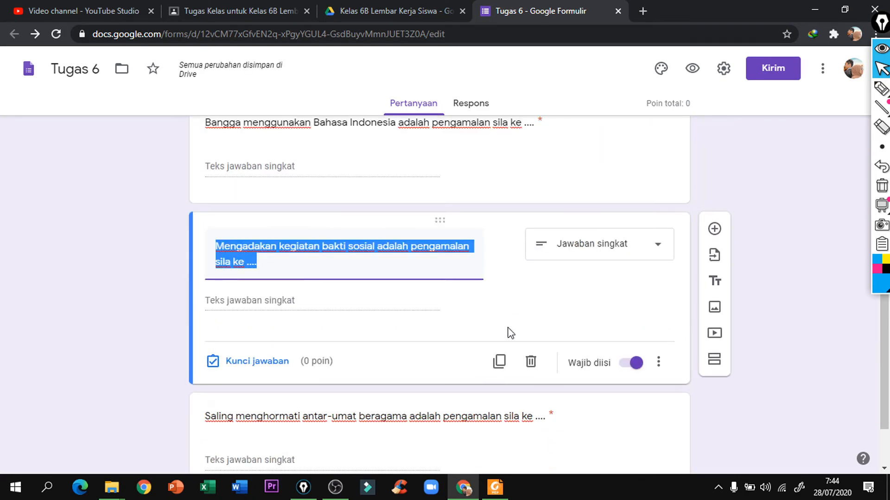
pyautogui.scroll(-2, 510, 332)
# - Add a new question below the "Saling menghormati antar-umat beragama" question and set its type to Jawaban singkat
pyautogui.click(609, 381)
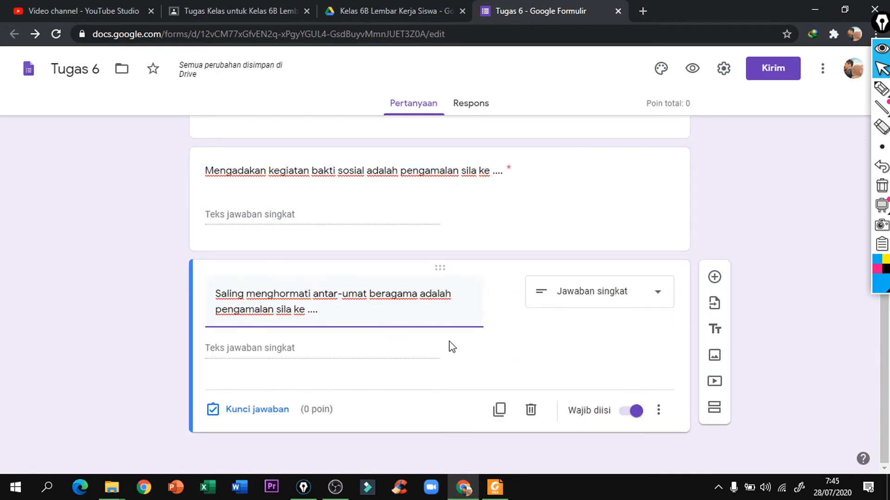
pyautogui.click(714, 280)
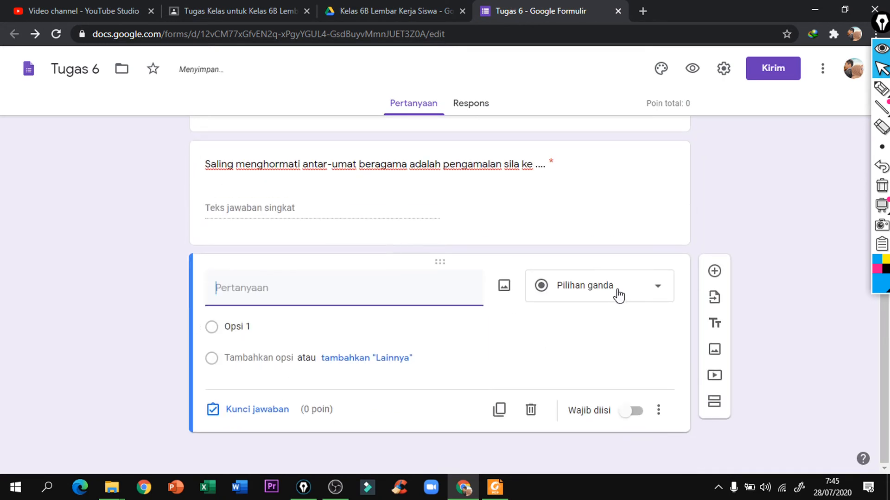
pyautogui.click(619, 295)
pyautogui.click(568, 85)
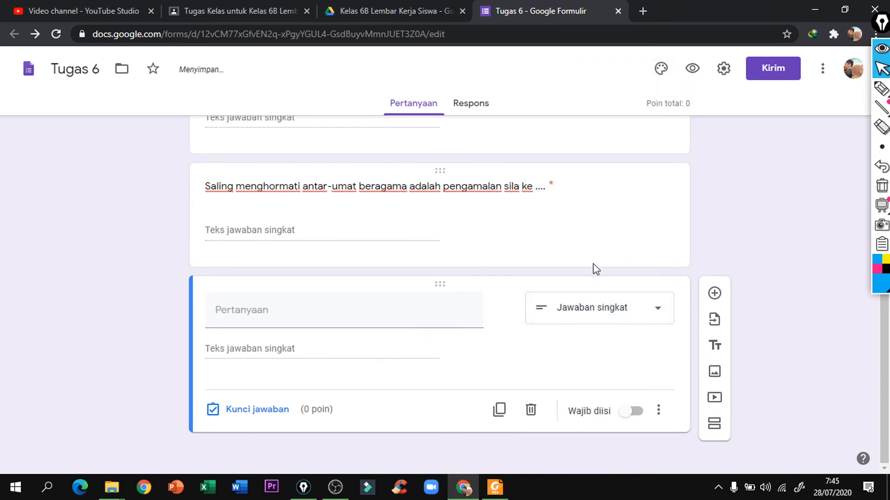
# - Copy the line "Tidak berbuat semena-mena terhadap oranglain" from the module PDF in Foxit Reader into the new question's text in Chrome
pyautogui.click(495, 487)
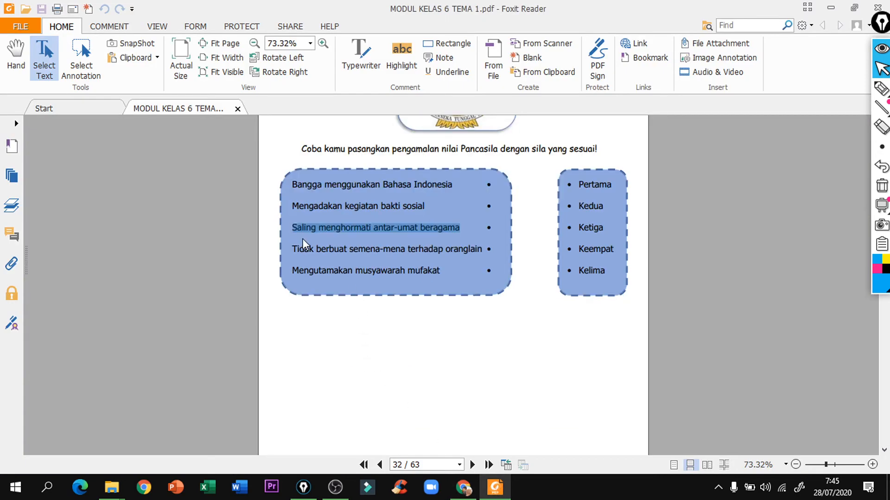
pyautogui.moveTo(293, 247); pyautogui.dragTo(480, 255)
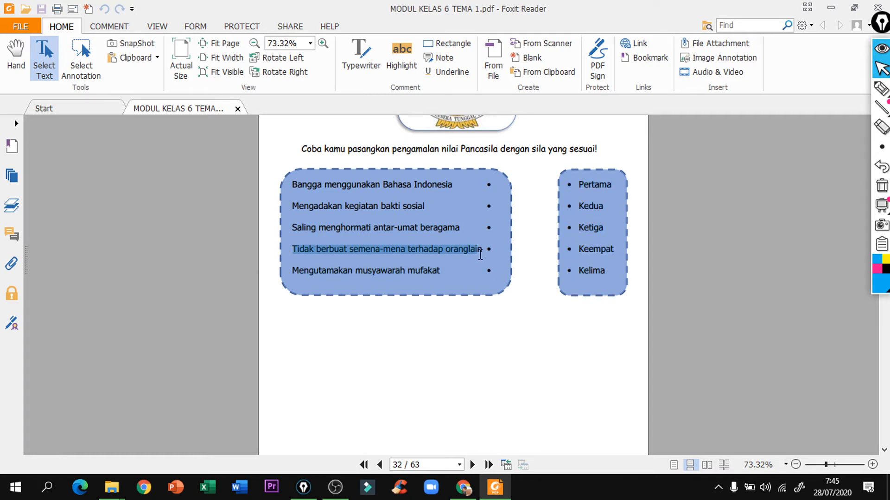
pyautogui.rightClick(467, 246)
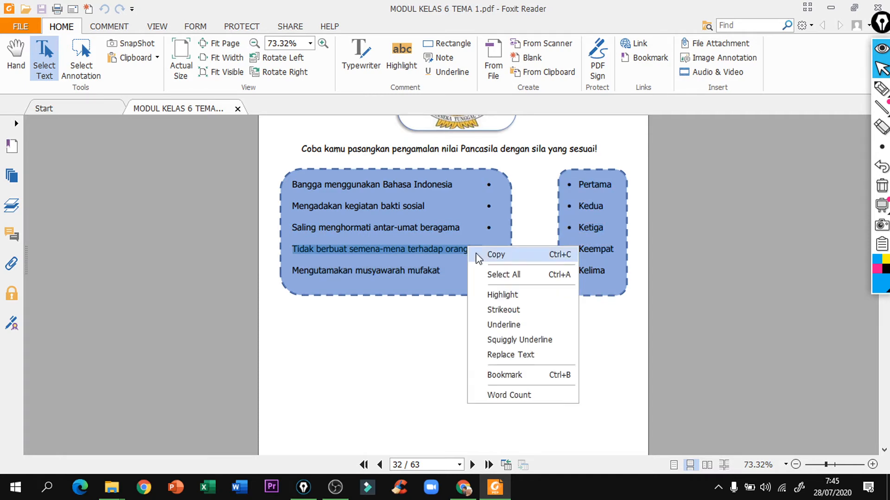
pyautogui.click(486, 255)
pyautogui.click(463, 488)
pyautogui.click(314, 319)
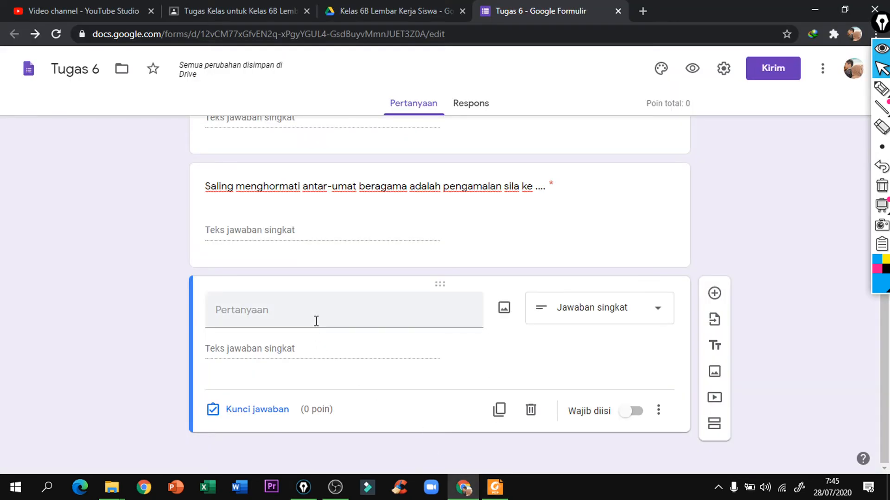
pyautogui.rightClick(314, 320)
pyautogui.click(355, 202)
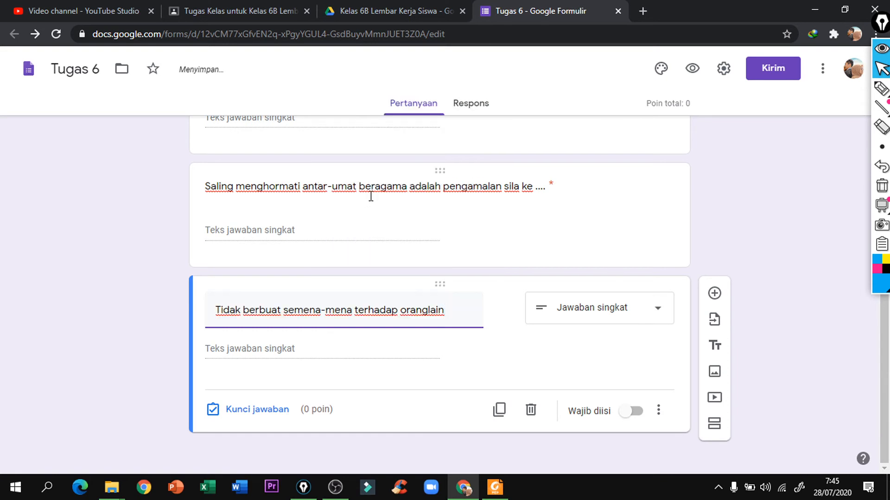
# - Copy "adalah pengamalan sila ke ...." from the antar-umat beragama question to the end of the "Tidak berbuat semena-mena" question
pyautogui.click(369, 196)
pyautogui.click(426, 199)
pyautogui.moveTo(421, 199); pyautogui.dragTo(423, 206)
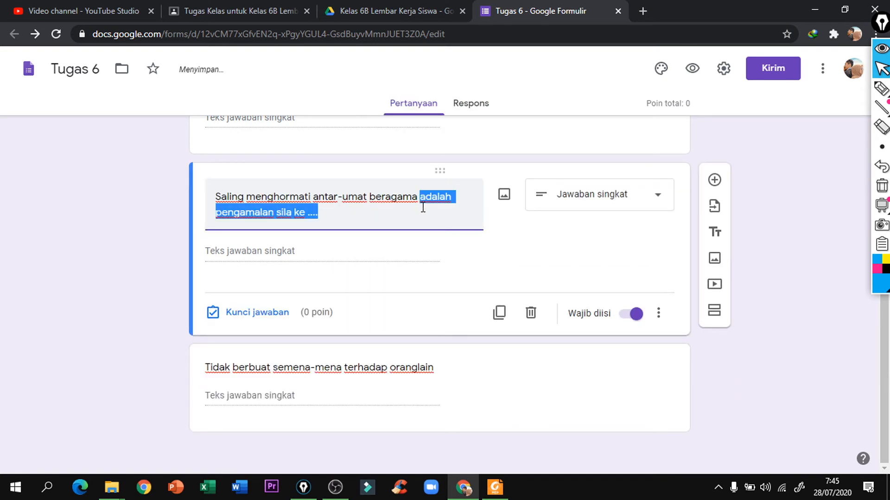
pyautogui.rightClick(290, 208)
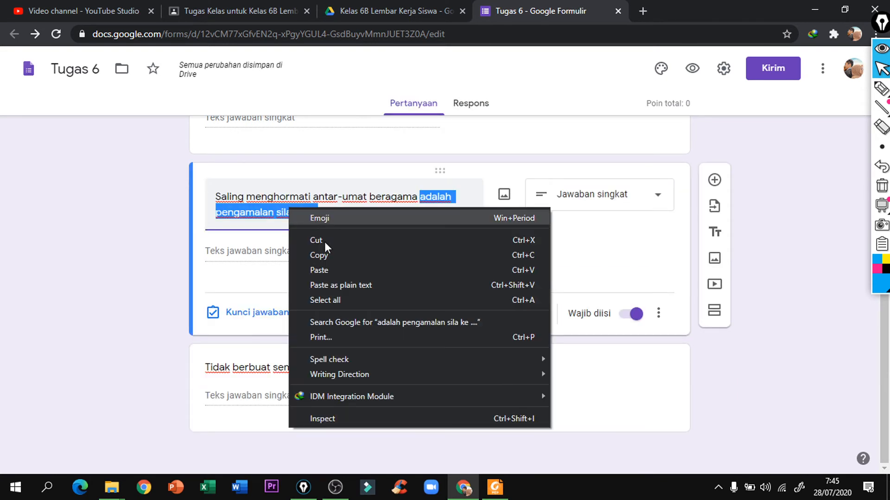
pyautogui.click(335, 259)
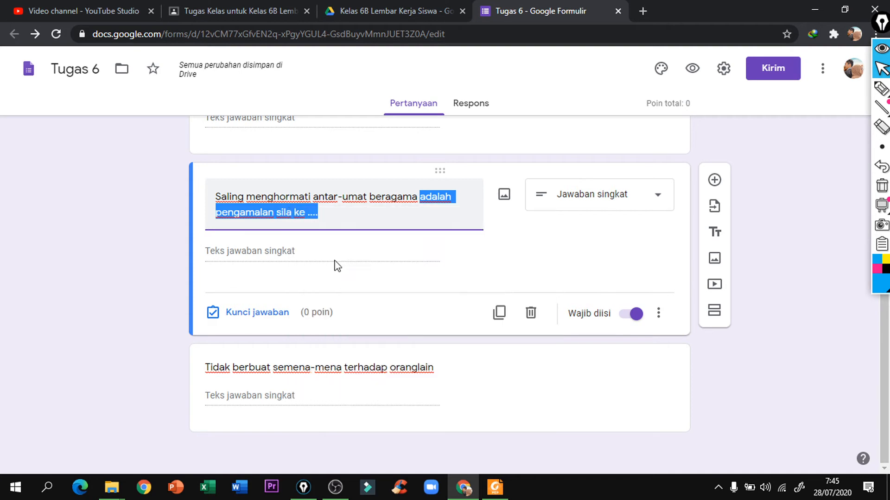
pyautogui.click(445, 378)
pyautogui.click(446, 319)
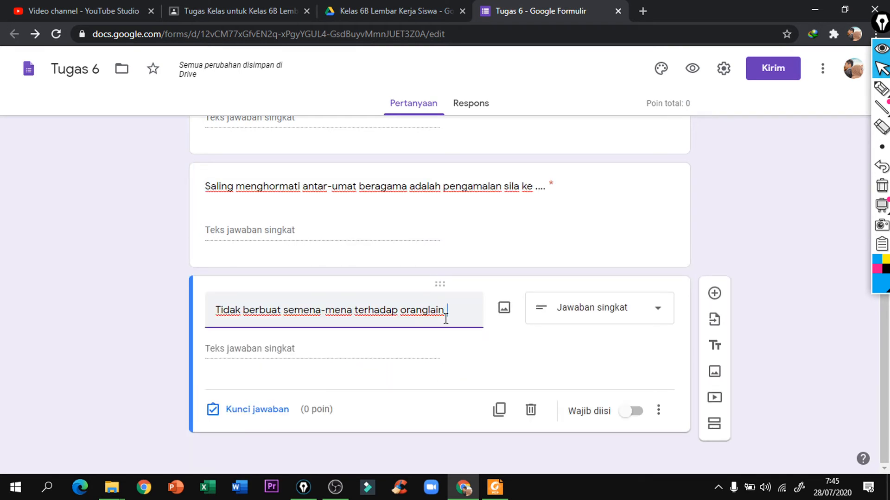
pyautogui.hotkey('ctrl', 'v')
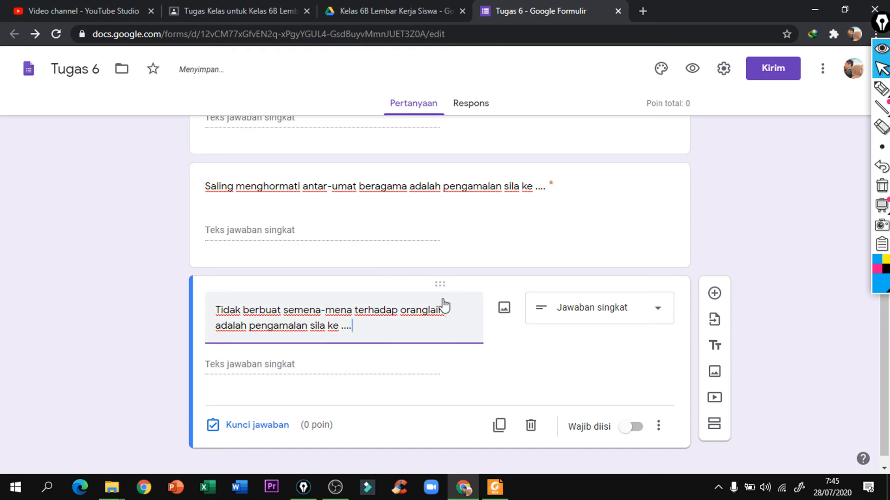
# - Correct "oranglain" to "orang lain" in the "Tidak berbuat semena-mena" question and make the question required
pyautogui.click(423, 310)
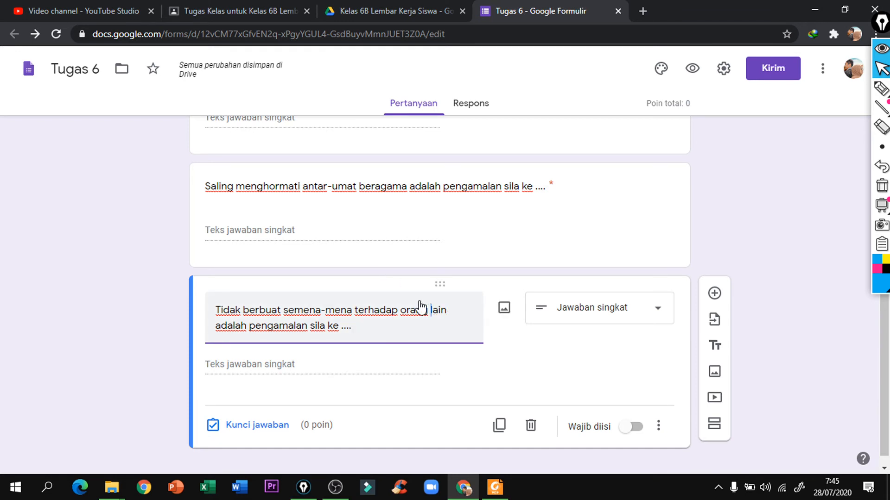
pyautogui.click(640, 428)
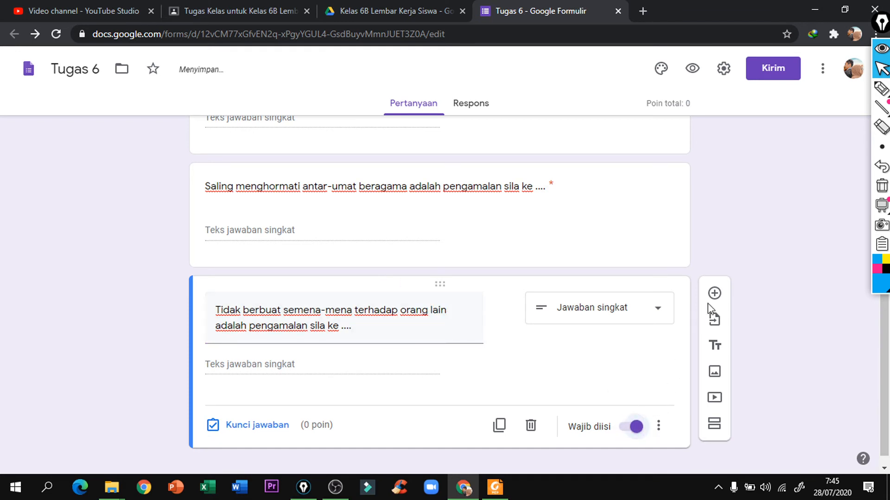
# - Add another question below the "Tidak berbuat semena-mena" question and set its type to Jawaban singkat
pyautogui.click(714, 292)
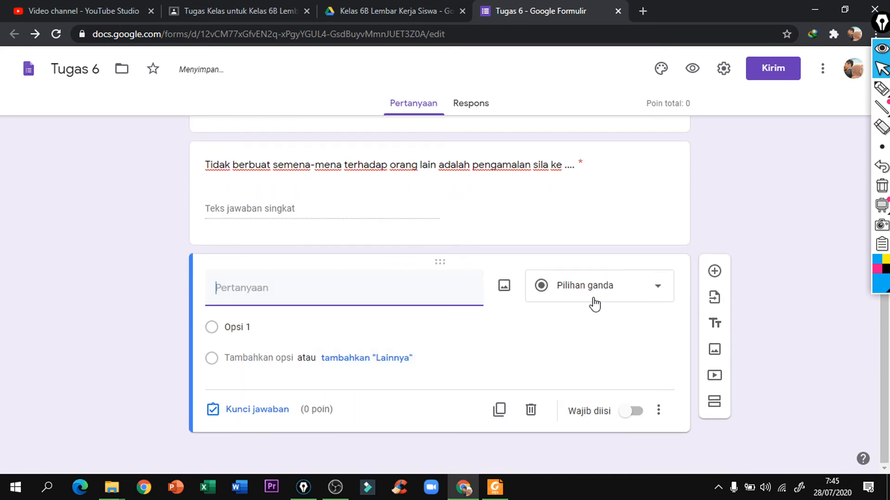
pyautogui.click(594, 299)
pyautogui.click(580, 85)
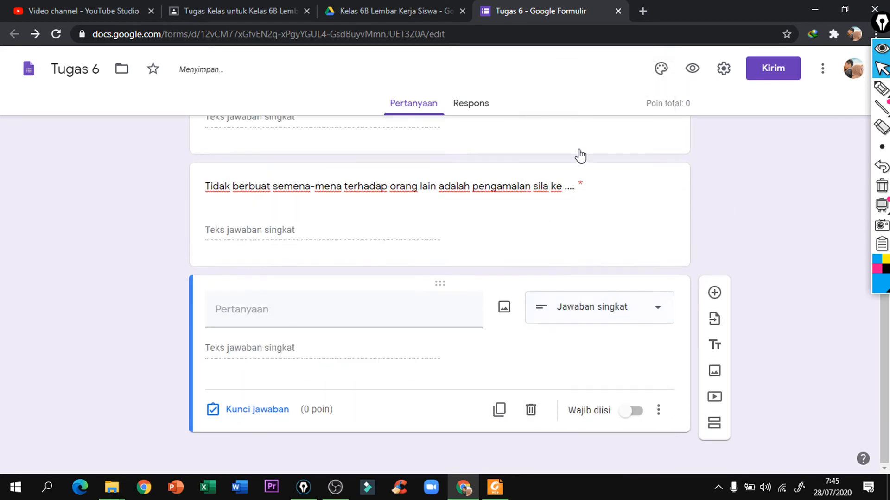
# - Copy the line "Mengutamakan musyawarah mufakat" from the module PDF in Foxit Reader into the new question's text in Chrome
pyautogui.click(495, 487)
pyautogui.scroll(-2, 358, 302)
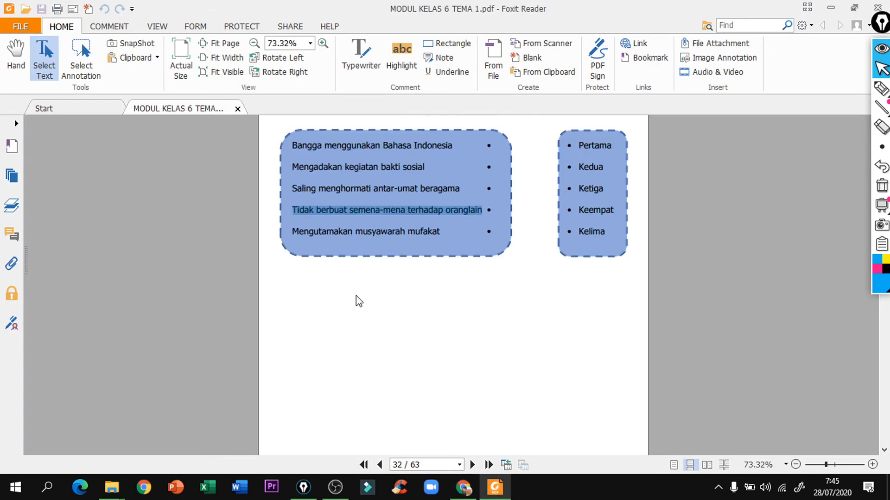
pyautogui.click(299, 232)
pyautogui.moveTo(295, 231); pyautogui.dragTo(439, 230)
pyautogui.rightClick(439, 231)
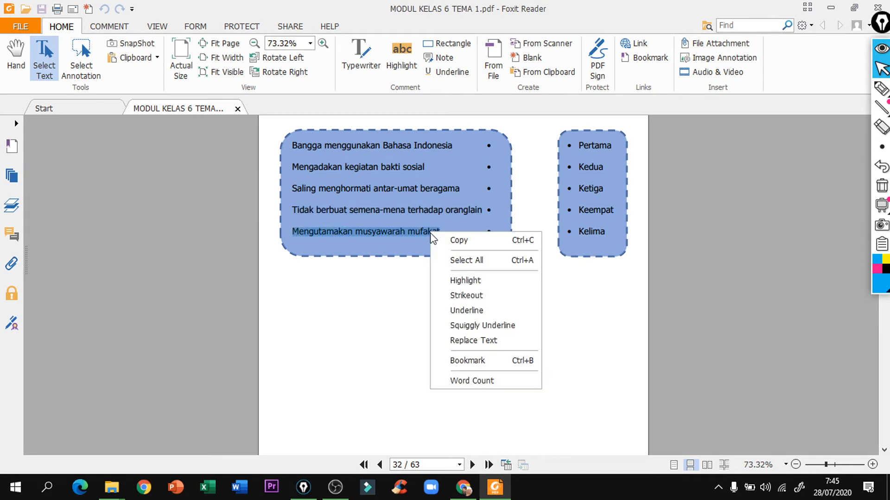
pyautogui.click(442, 240)
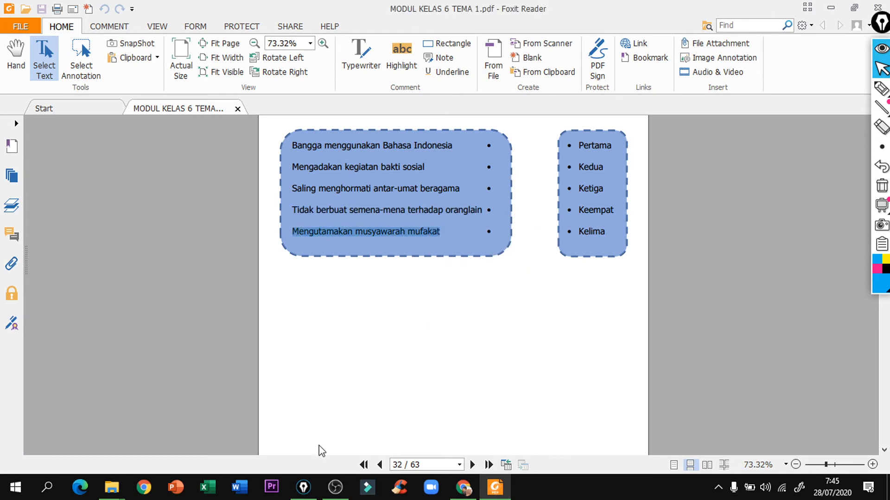
pyautogui.click(464, 487)
pyautogui.rightClick(358, 314)
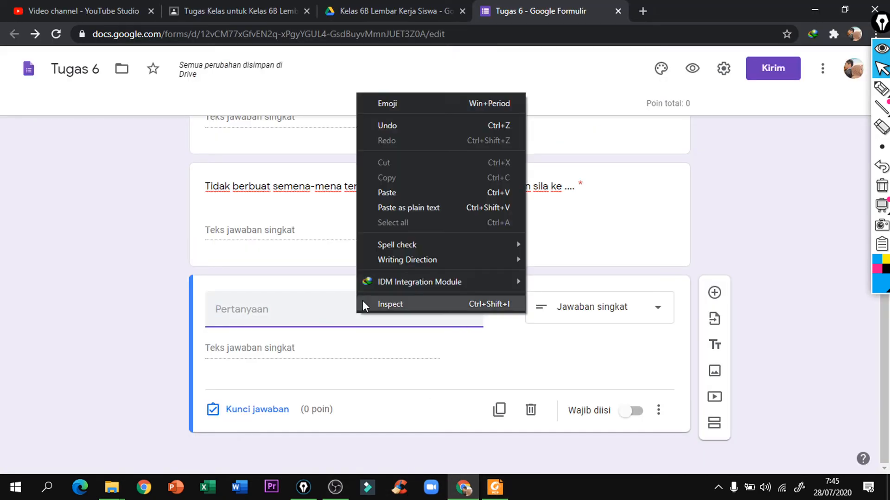
pyautogui.click(415, 191)
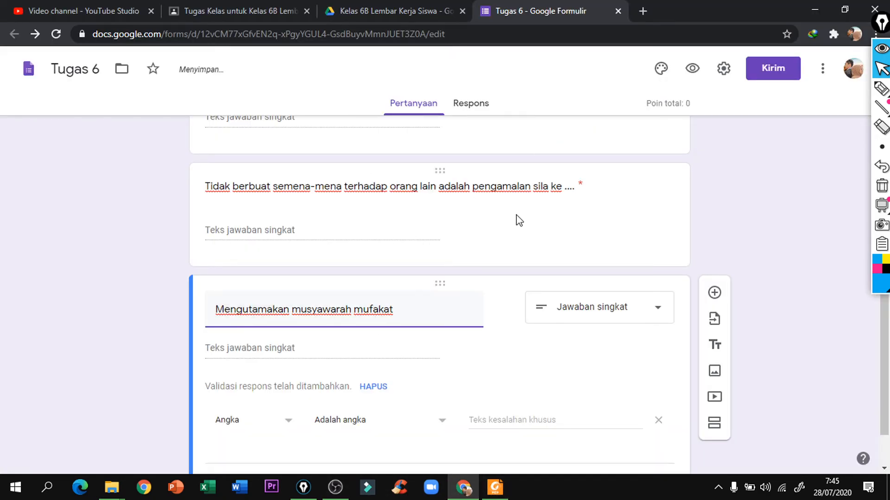
# - Copy "adalah pengamalan sila ke ...." from the "Tidak berbuat semena-mena" question to the end of the "Mengutamakan musyawarah mufakat" question
pyautogui.click(440, 196)
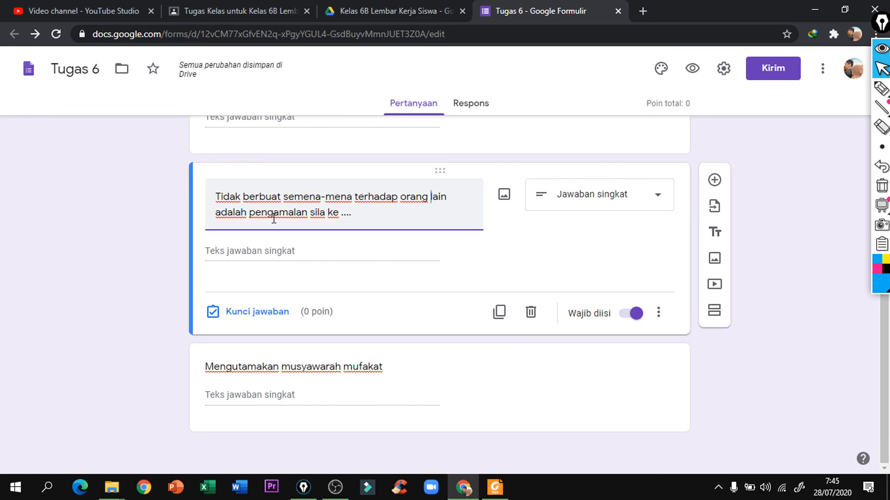
pyautogui.moveTo(220, 214); pyautogui.dragTo(356, 217)
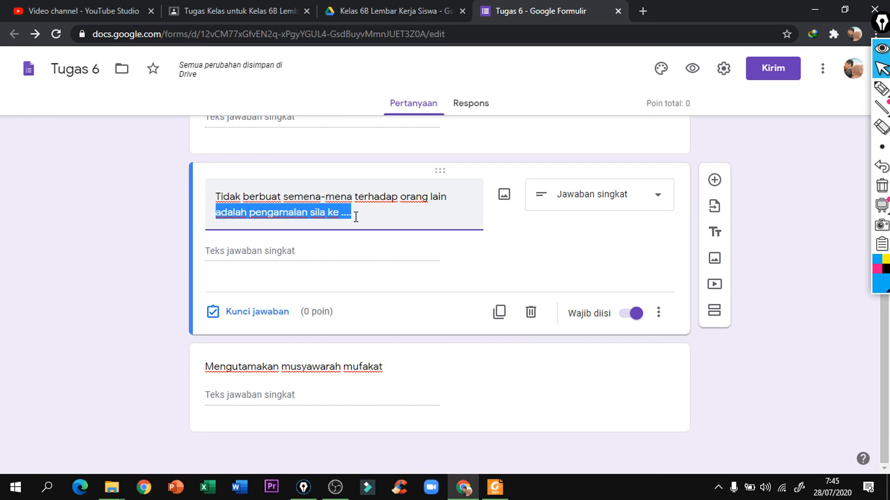
pyautogui.rightClick(351, 217)
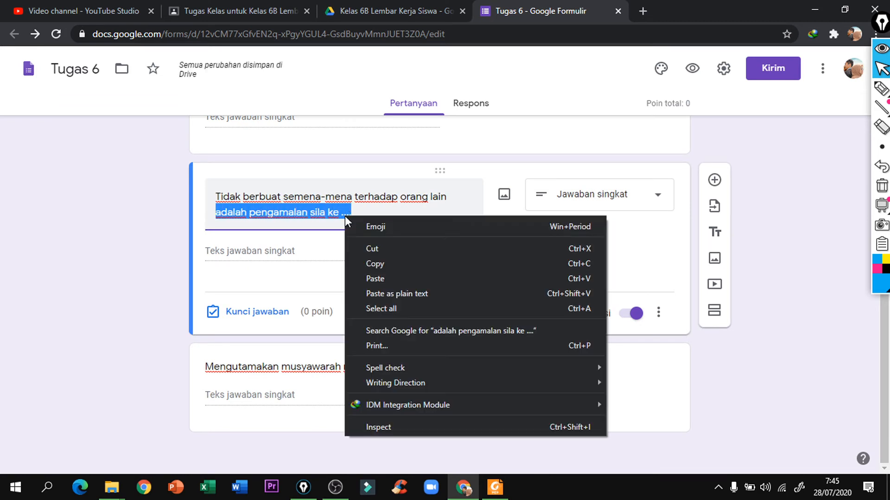
pyautogui.click(382, 263)
pyautogui.click(388, 385)
pyautogui.click(403, 304)
pyautogui.tripleClick(403, 310)
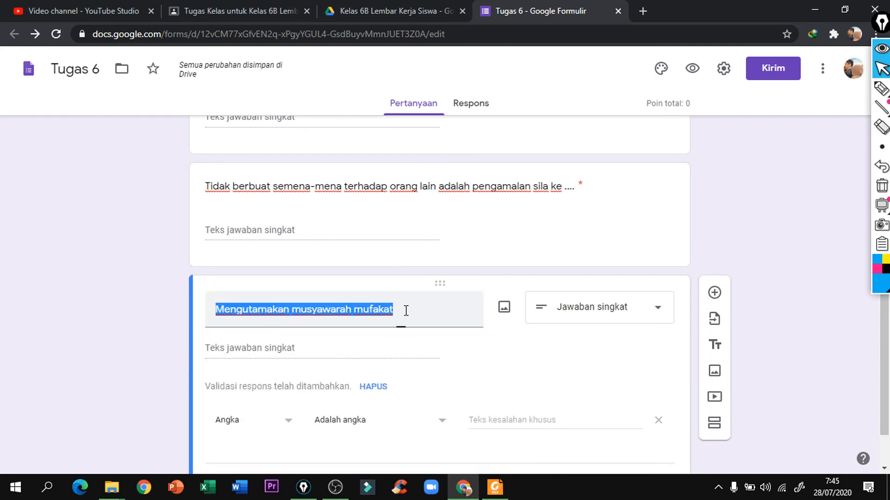
pyautogui.click(406, 317)
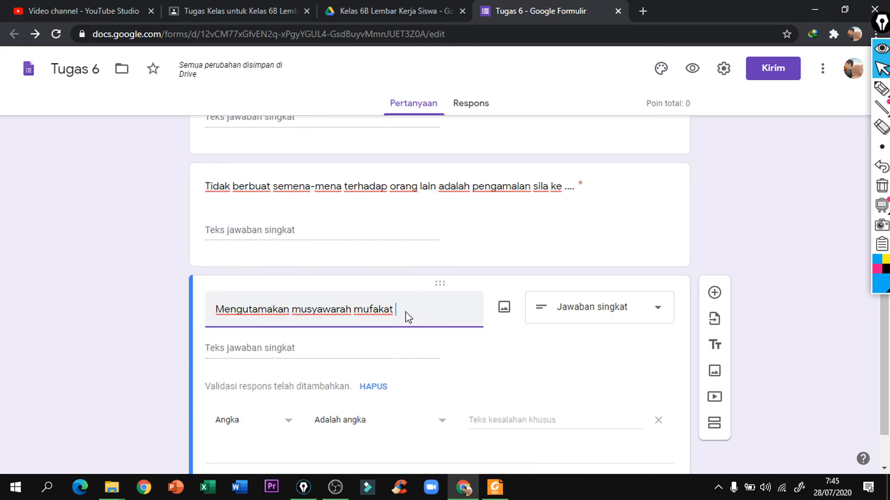
pyautogui.hotkey('ctrl', 'v')
# - Make the "Mengutamakan musyawarah mufakat" question required and add another question below it
pyautogui.scroll(-1, 566, 326)
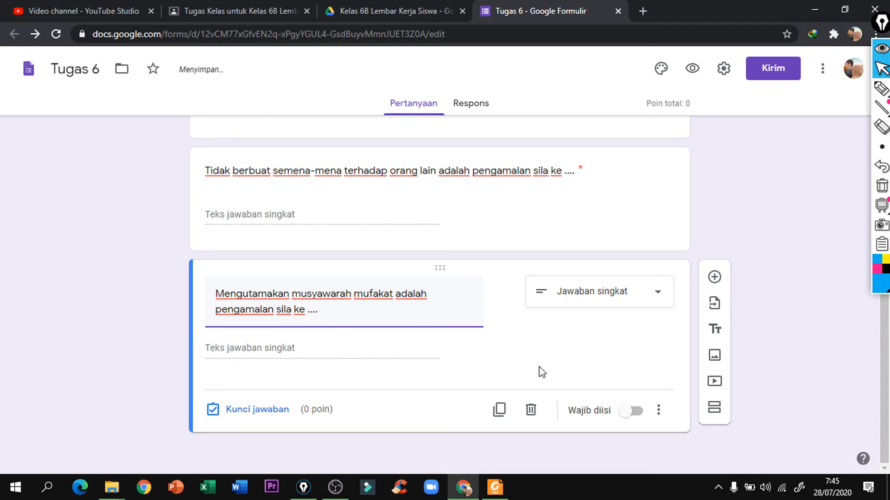
pyautogui.click(511, 353)
pyautogui.scroll(2, 531, 337)
pyautogui.scroll(-1, 530, 336)
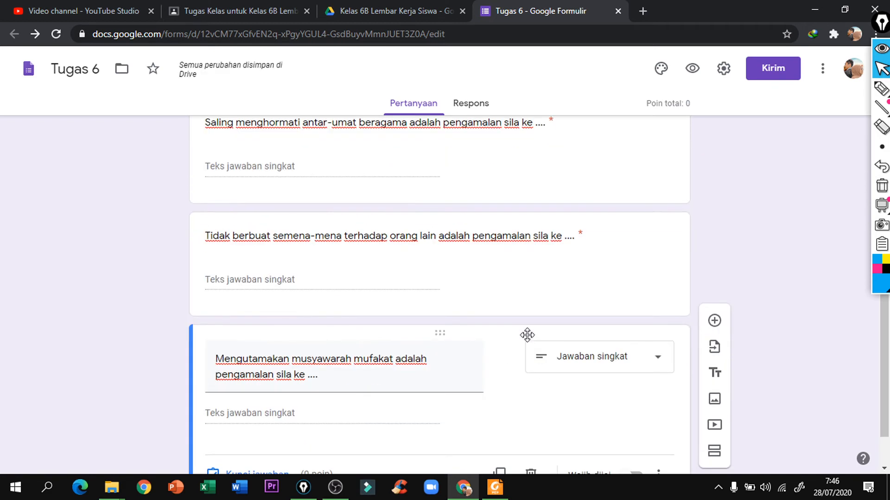
pyautogui.scroll(-1, 517, 397)
pyautogui.scroll(-1, 517, 396)
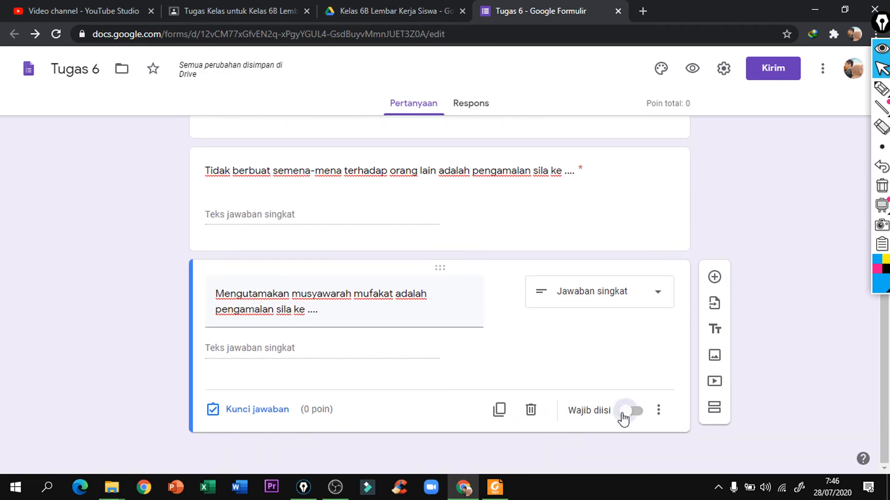
pyautogui.click(623, 412)
pyautogui.click(487, 232)
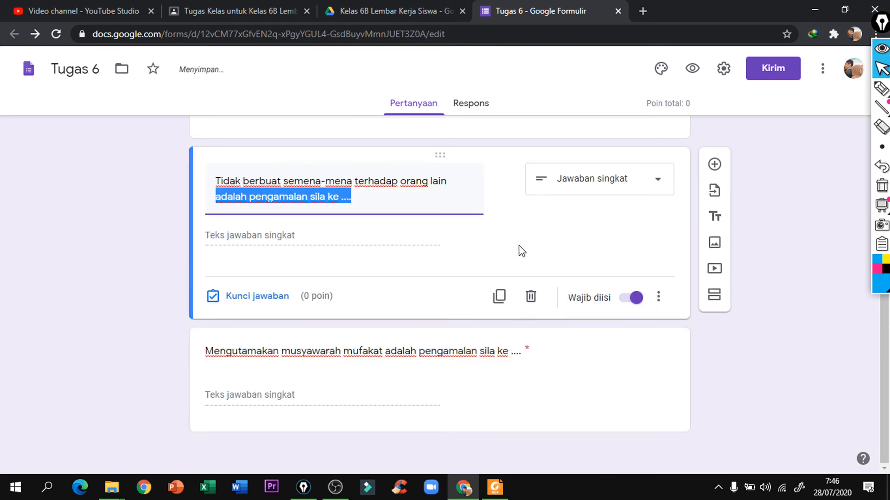
pyautogui.click(422, 382)
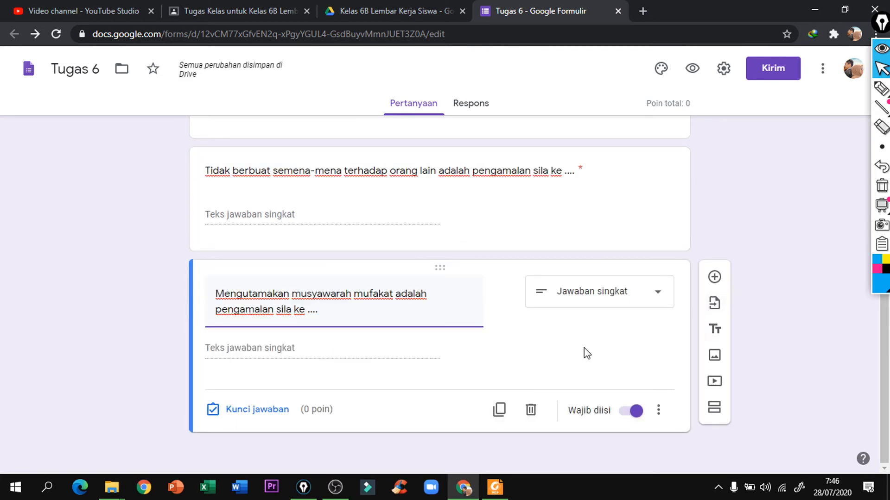
pyautogui.click(828, 362)
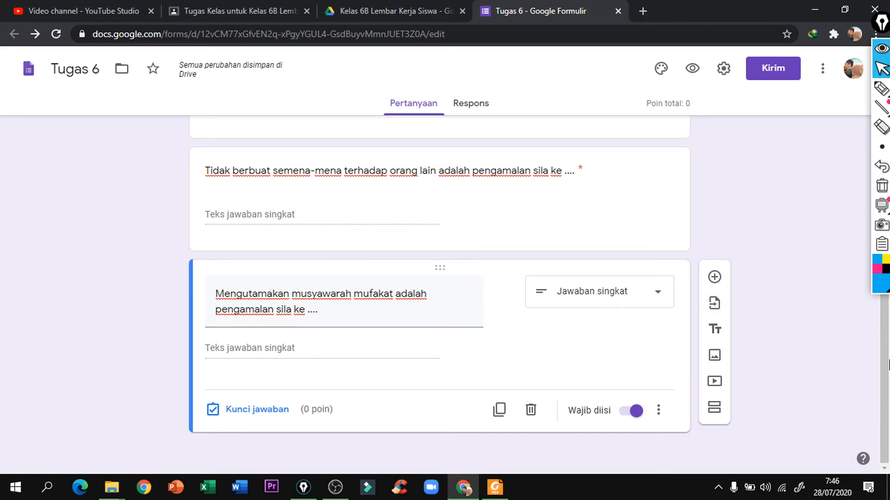
pyautogui.click(716, 278)
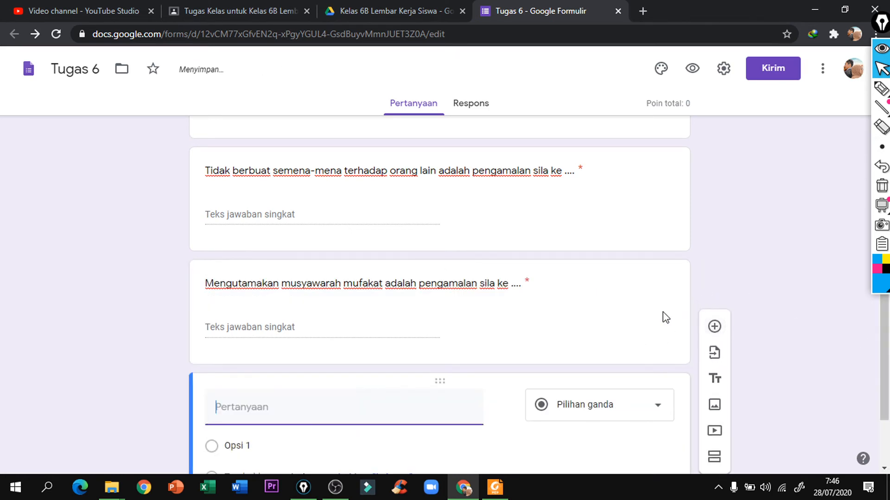
# - Find the Banteng reading text on page 34 of the module PDF in Foxit Reader and copy it as a snapshot
pyautogui.click(498, 489)
pyautogui.scroll(-20, 417, 319)
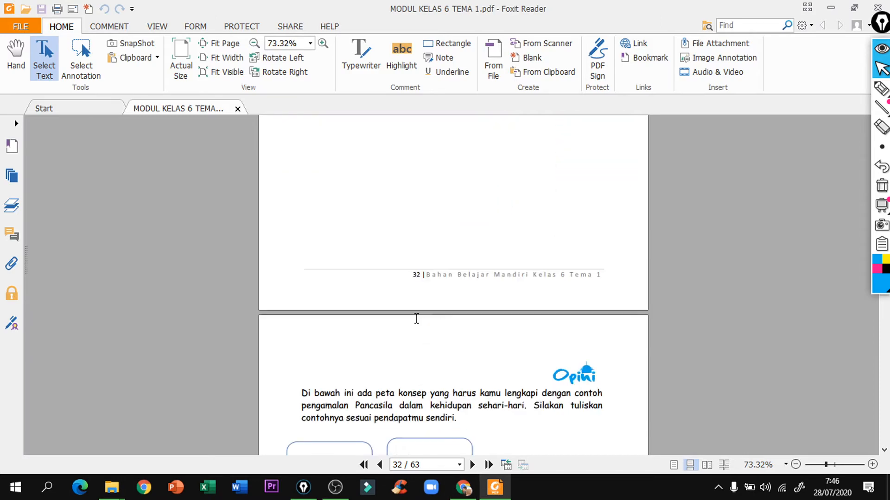
pyautogui.scroll(-12, 416, 319)
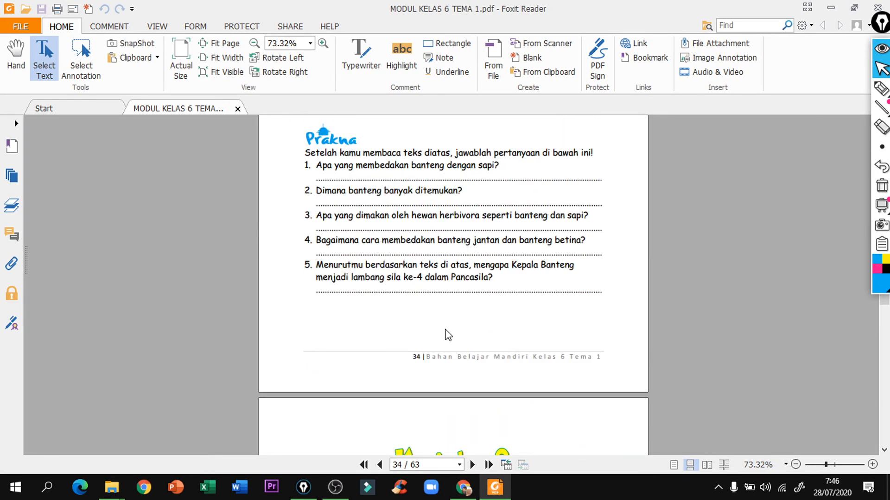
pyautogui.scroll(5, 447, 334)
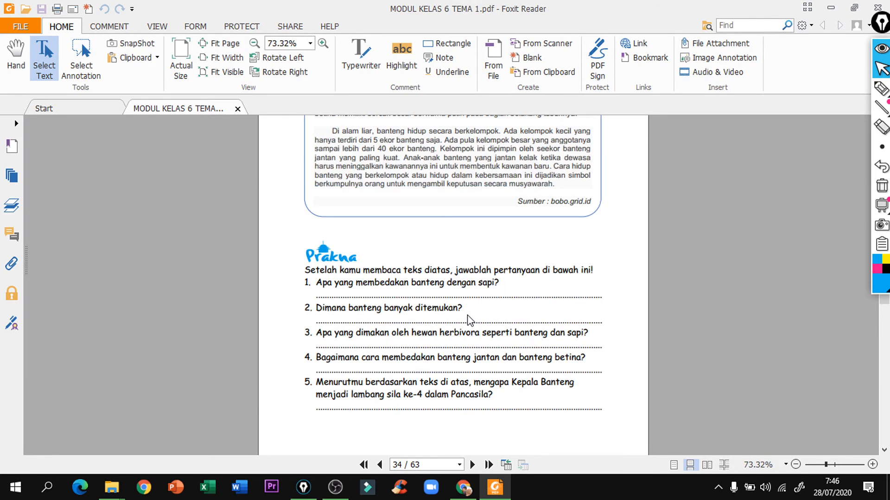
pyautogui.scroll(1, 472, 257)
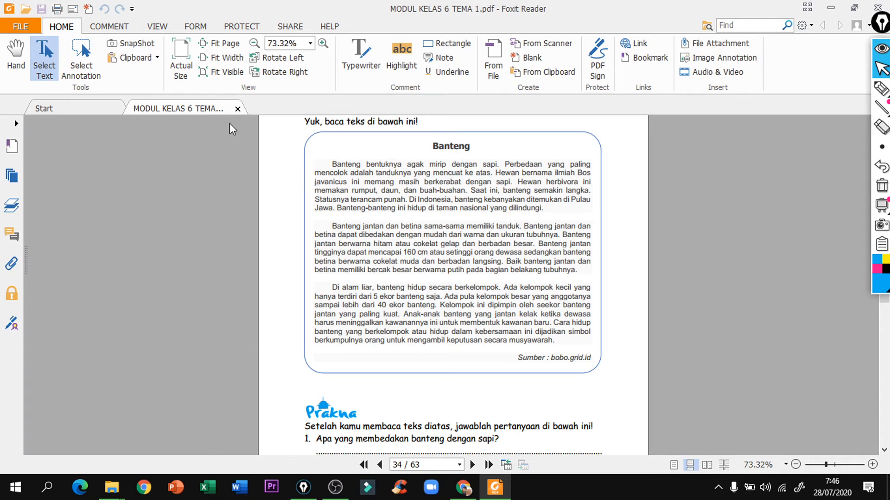
pyautogui.click(150, 46)
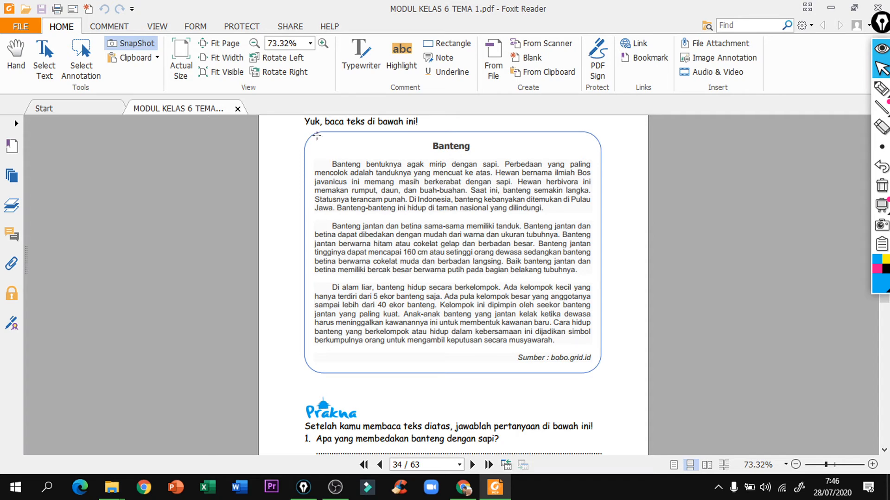
pyautogui.moveTo(317, 136); pyautogui.dragTo(593, 348)
pyautogui.click(617, 275)
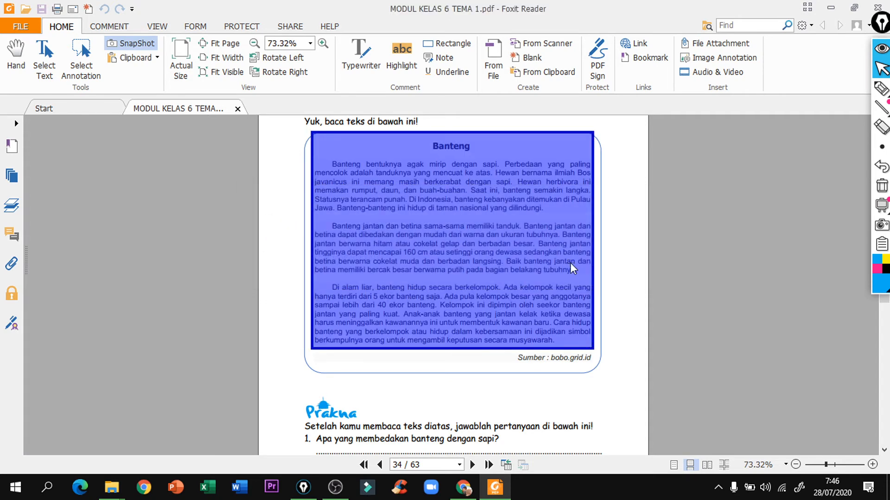
pyautogui.rightClick(573, 269)
pyautogui.click(602, 270)
pyautogui.click(463, 488)
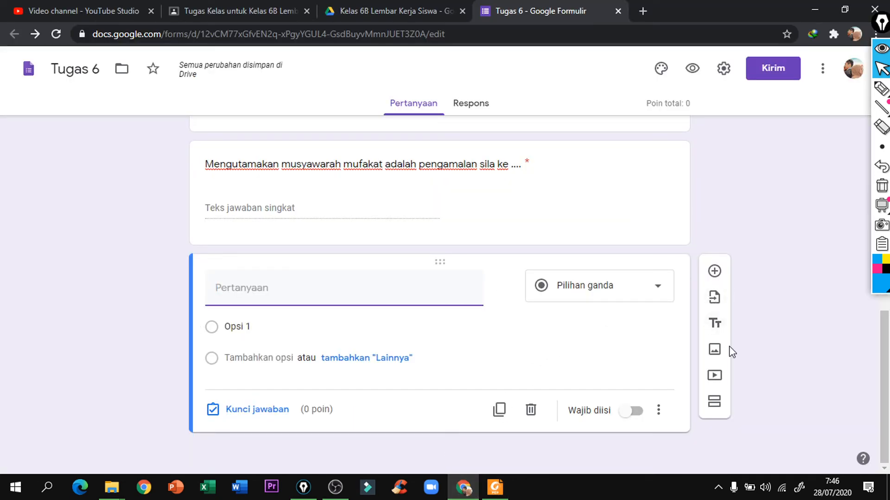
pyautogui.click(715, 351)
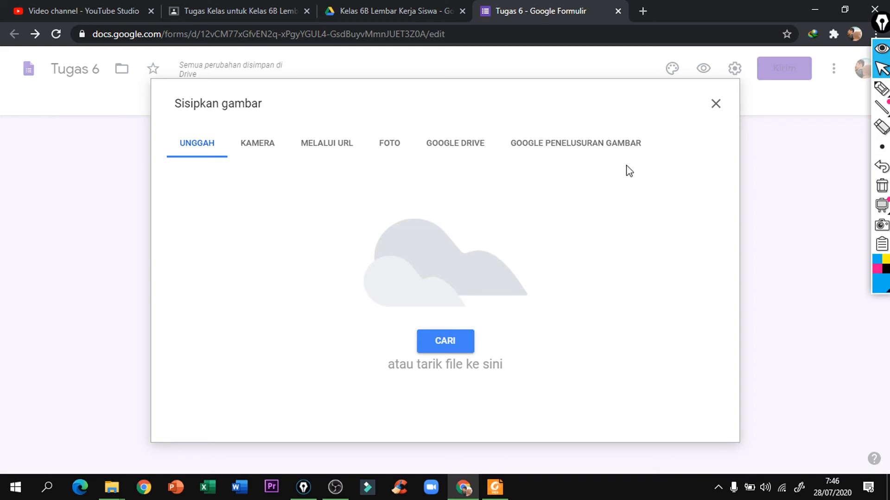
pyautogui.click(720, 108)
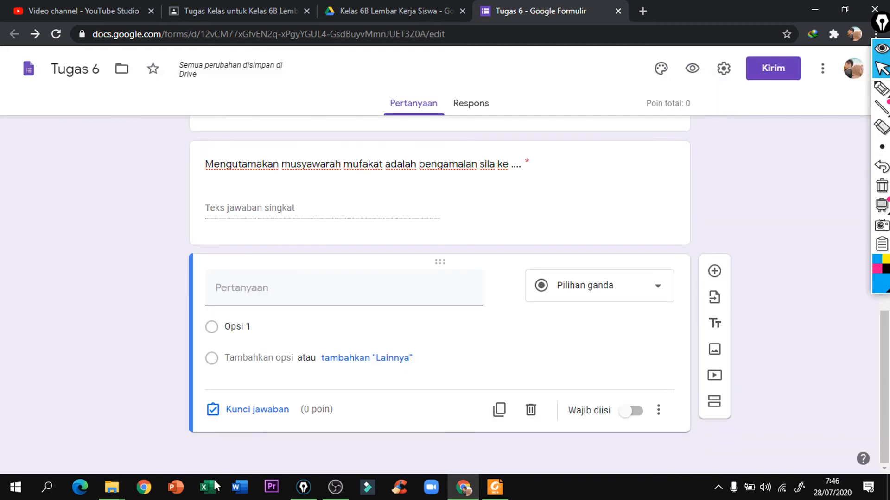
# - Search Windows for Paint and open it
pyautogui.click(61, 497)
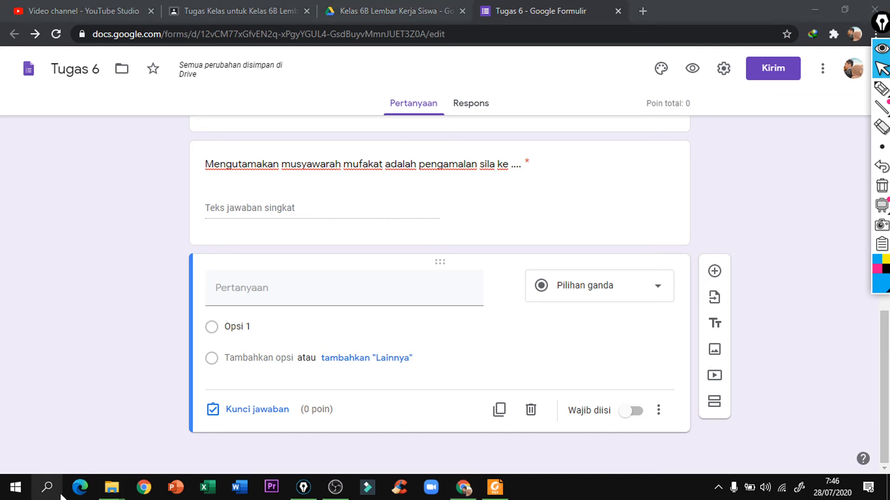
pyautogui.write('pa')
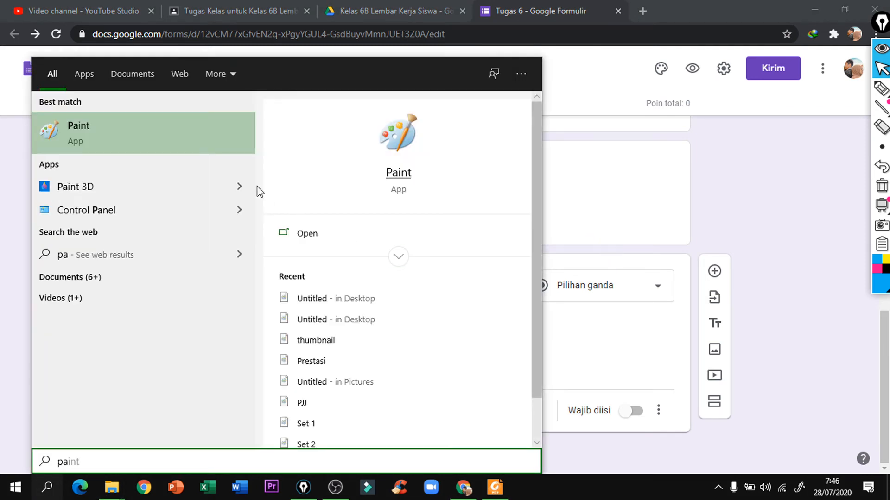
pyautogui.click(187, 146)
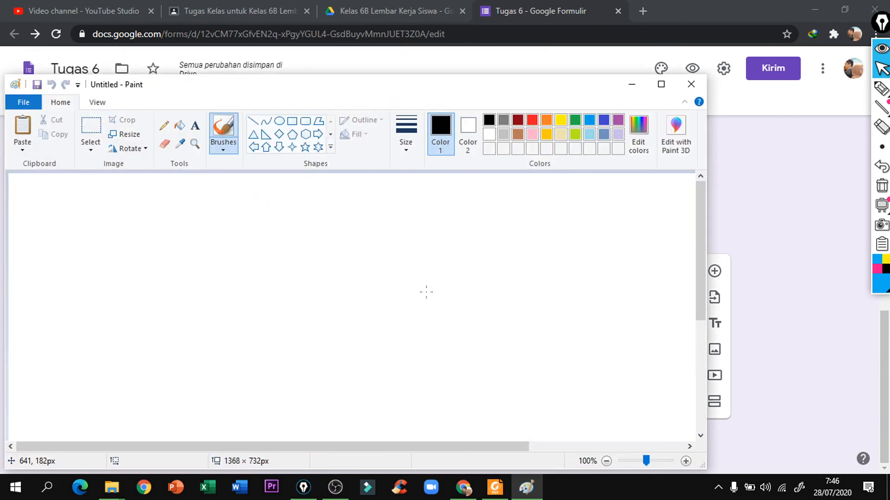
# - Try to paste the Banteng snapshot onto the Paint canvas and enlarge it to 713 × 517 px
pyautogui.hotkey('ctrl', 'v')
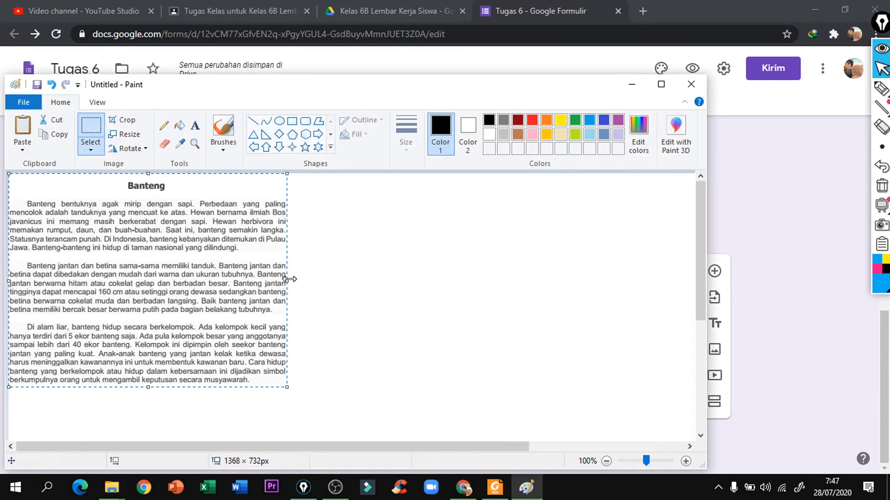
pyautogui.scroll(-3, 334, 343)
pyautogui.moveTo(288, 324); pyautogui.dragTo(472, 439)
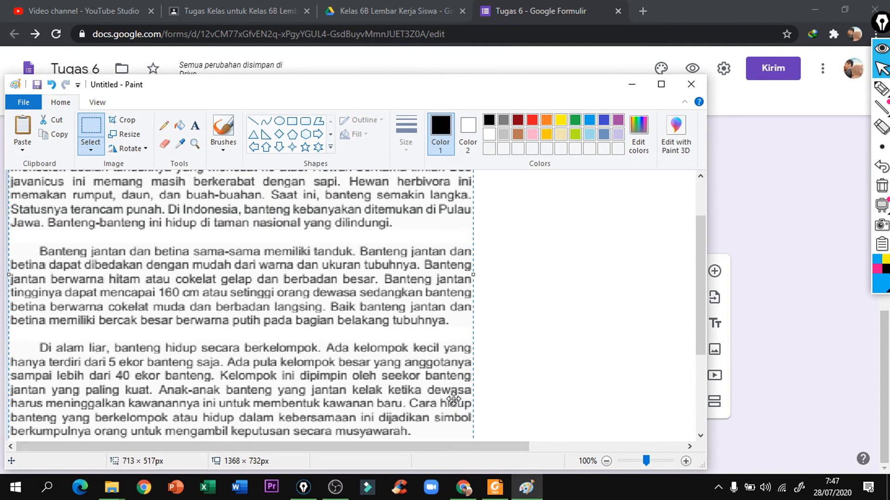
pyautogui.hotkey('ctrl', 'z')
# - Enlarge the module PDF in Foxit Reader to 123.80%, copy the Banteng snapshot again and paste it into Paint
pyautogui.click(495, 487)
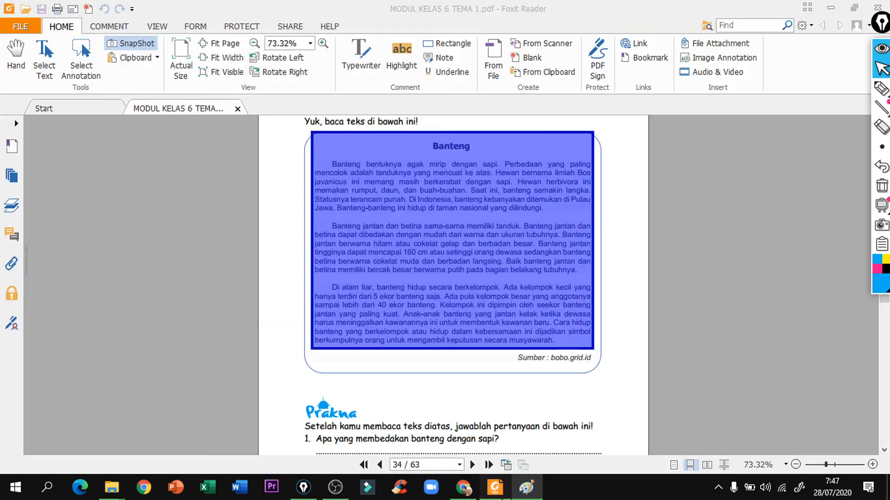
pyautogui.click(836, 468)
pyautogui.rightClick(543, 304)
pyautogui.click(560, 313)
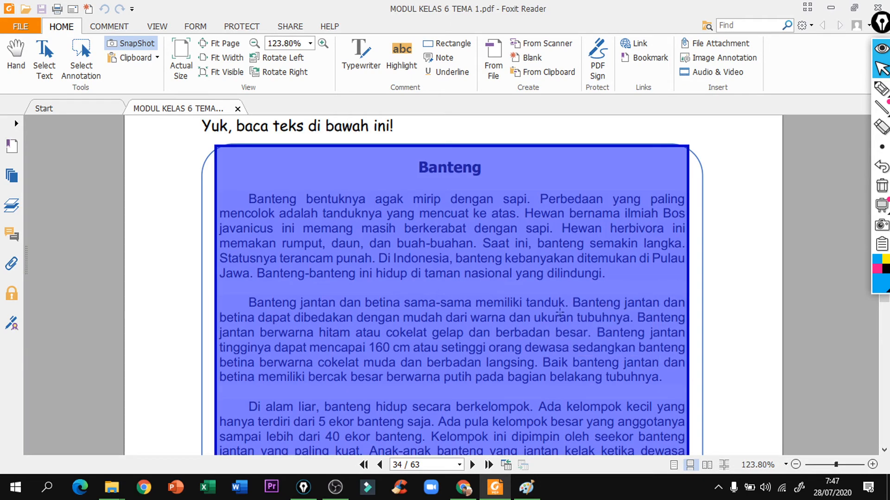
pyautogui.click(526, 488)
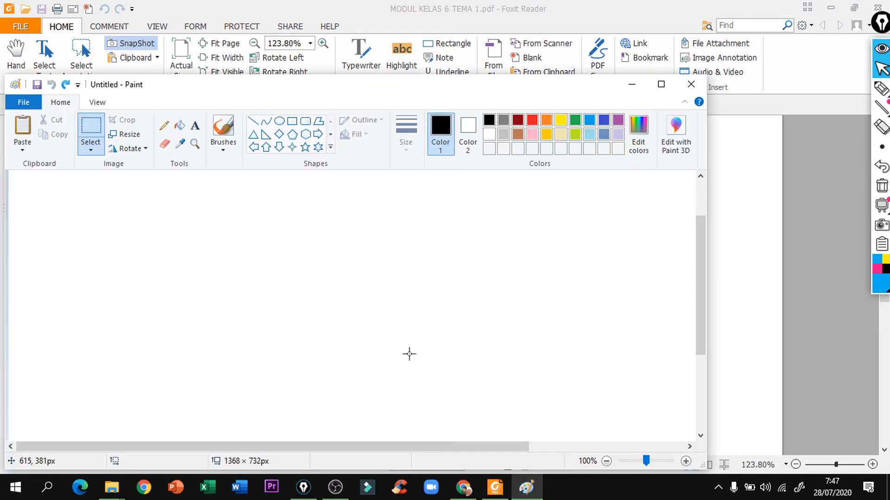
pyautogui.hotkey('ctrl', 'v')
pyautogui.scroll(-5, 433, 298)
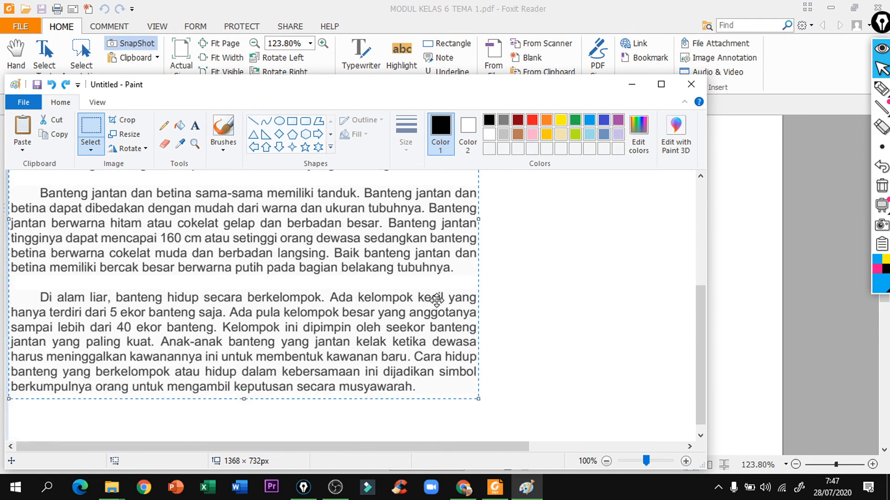
# - Maximize Paint and enlarge the pasted Banteng snapshot to 764 × 613 px
pyautogui.scroll(2, 350, 247)
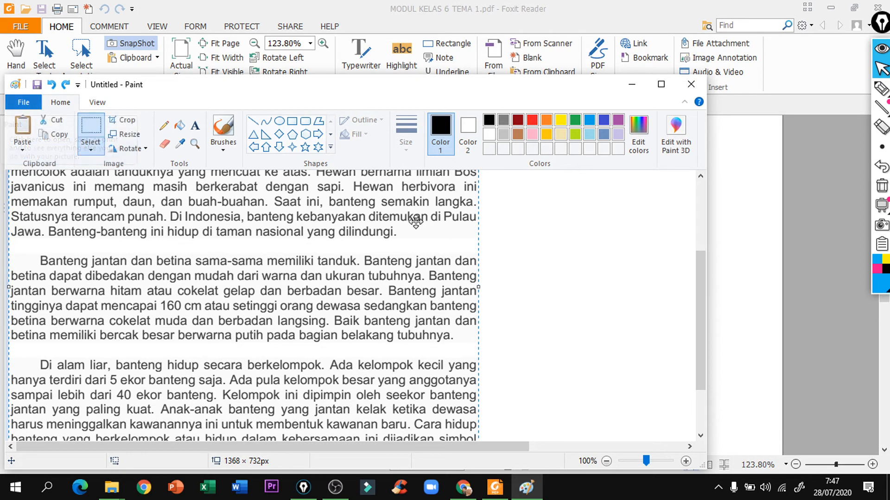
pyautogui.click(661, 84)
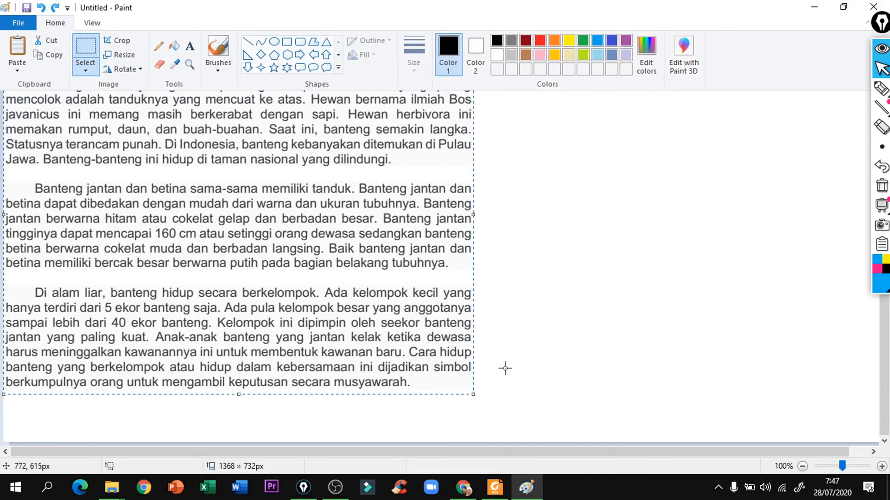
pyautogui.moveTo(473, 394); pyautogui.dragTo(501, 432)
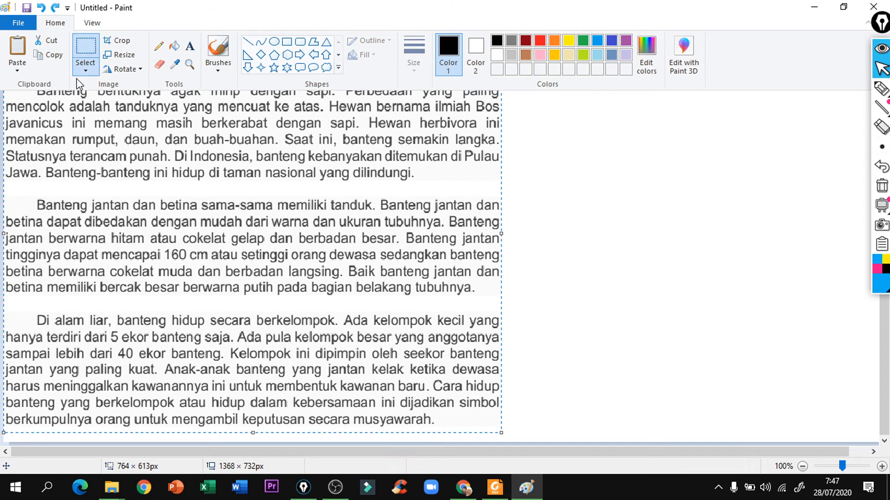
# - Save the picture to the Desktop as a PNG named 1, and close Paint and Foxit Reader
pyautogui.click(20, 19)
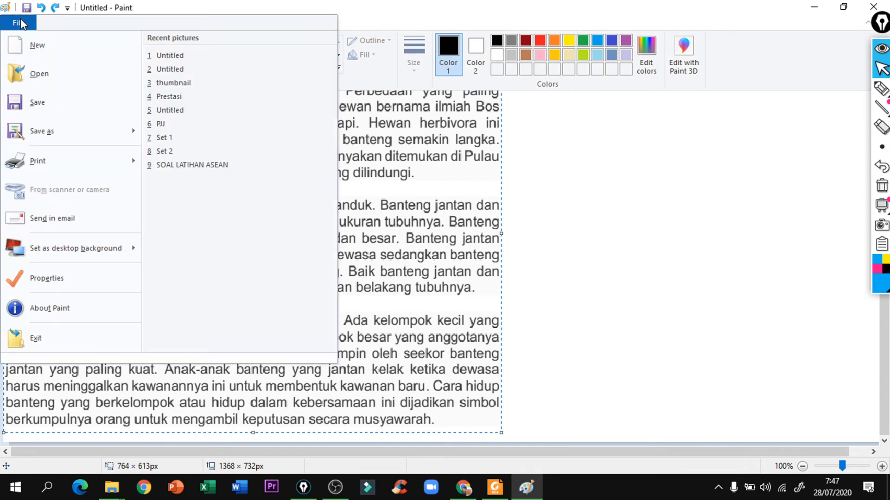
pyautogui.click(42, 105)
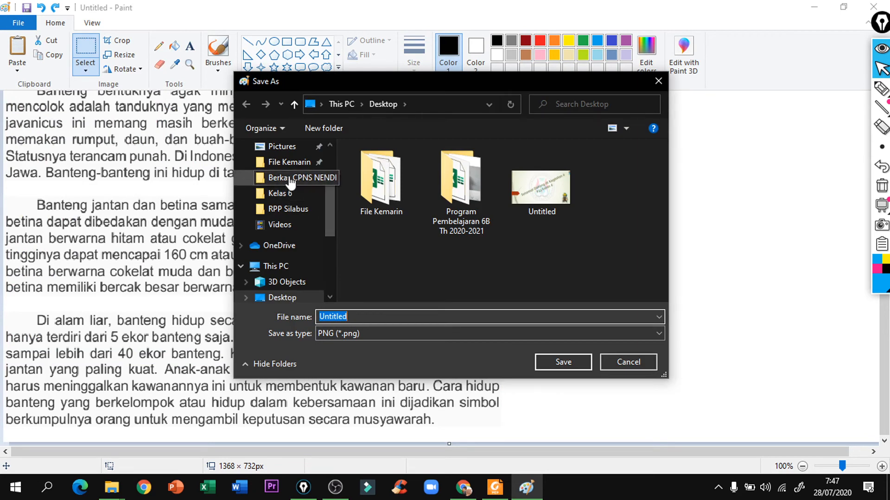
pyautogui.scroll(-1, 285, 283)
pyautogui.click(282, 266)
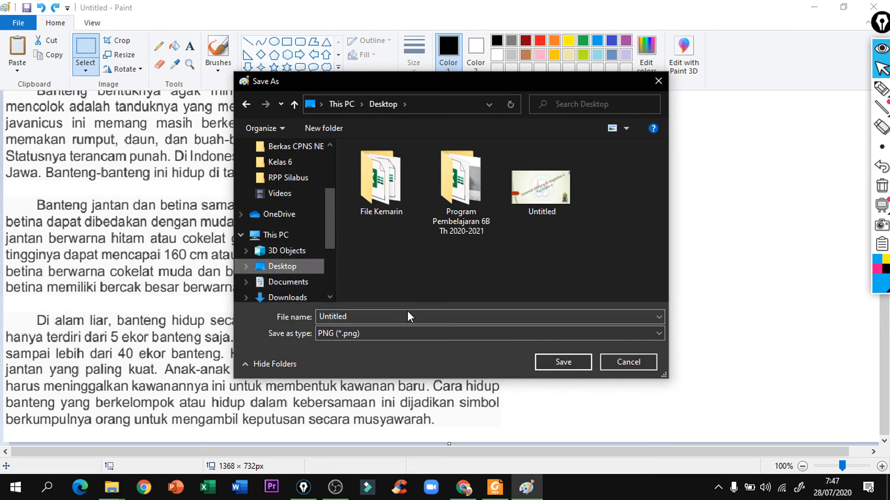
pyautogui.doubleClick(401, 316)
pyautogui.write('1')
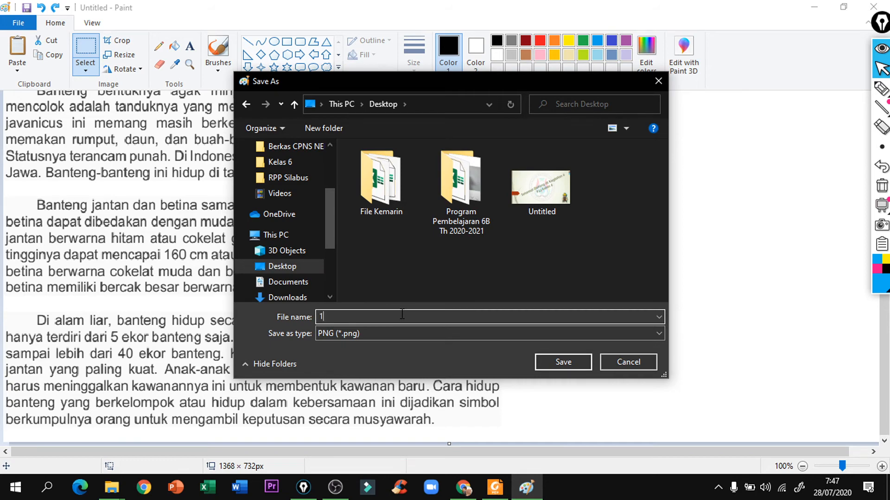
pyautogui.press('Return')
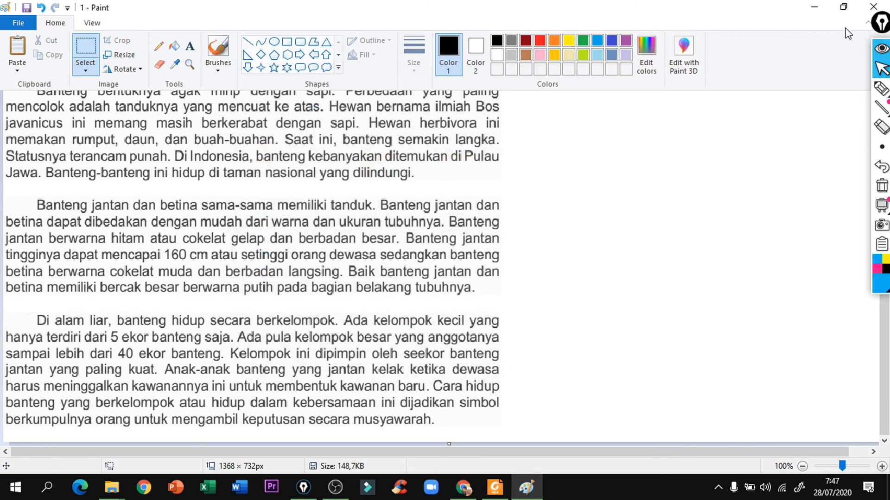
pyautogui.click(873, 7)
pyautogui.click(877, 7)
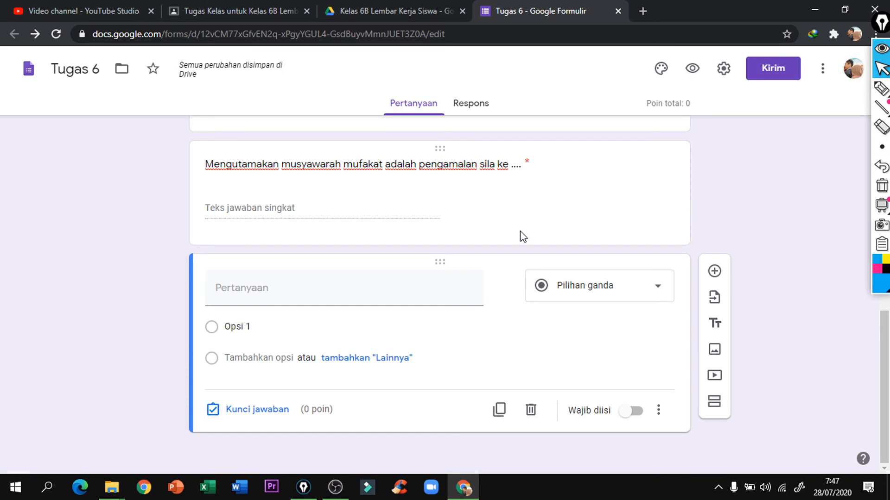
# - Insert the image file 1 from the Desktop into the Tugas 6 form in Google Forms
pyautogui.click(715, 350)
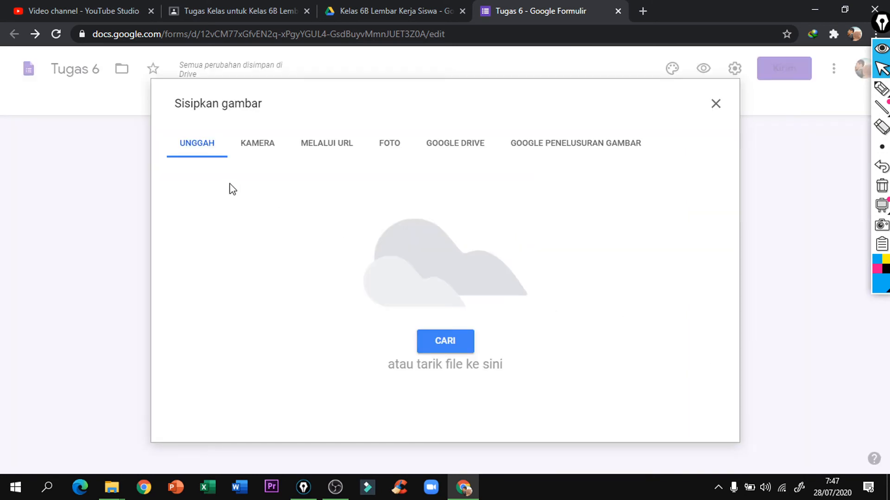
pyautogui.click(437, 341)
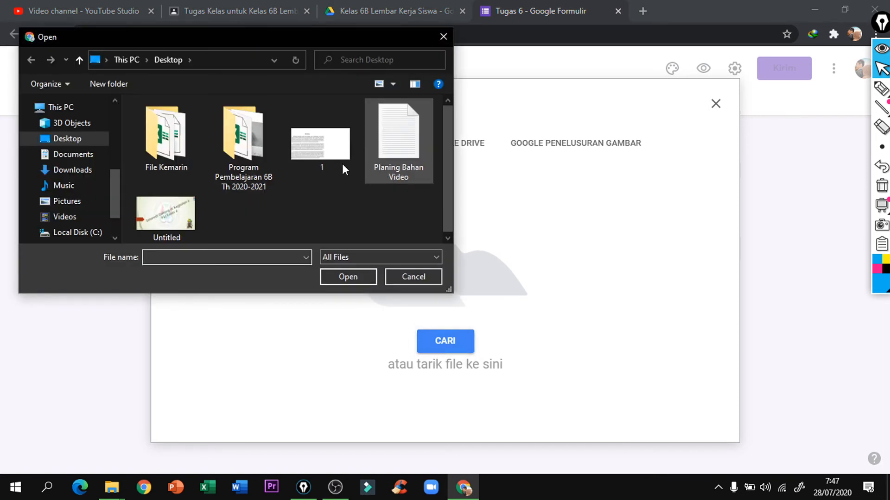
pyautogui.doubleClick(331, 154)
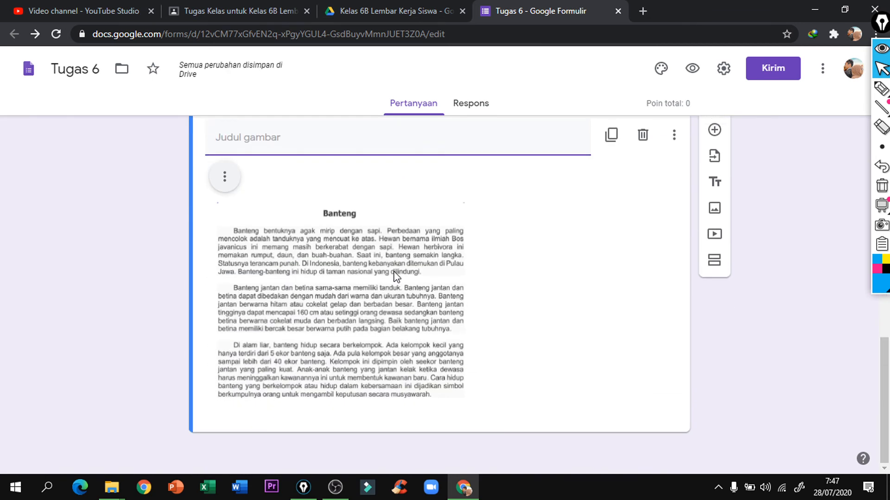
# - Delete the empty Pilihan ganda question above the Banteng image
pyautogui.scroll(4, 368, 270)
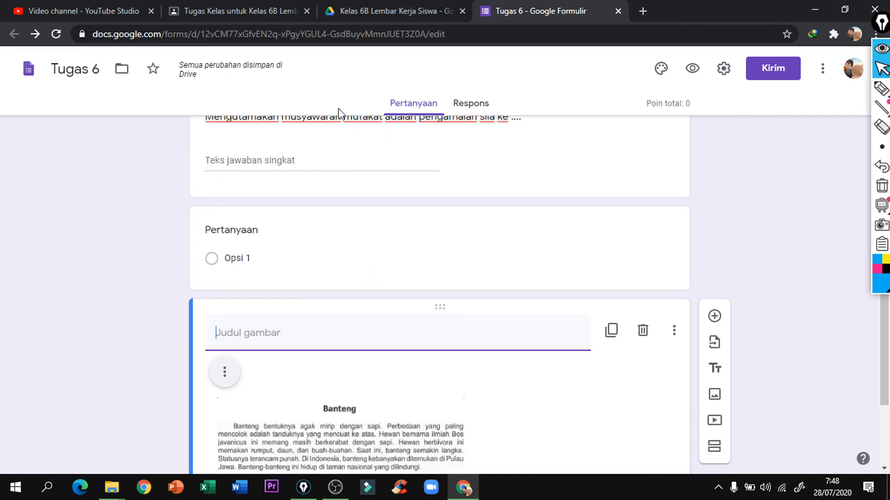
pyautogui.click(516, 219)
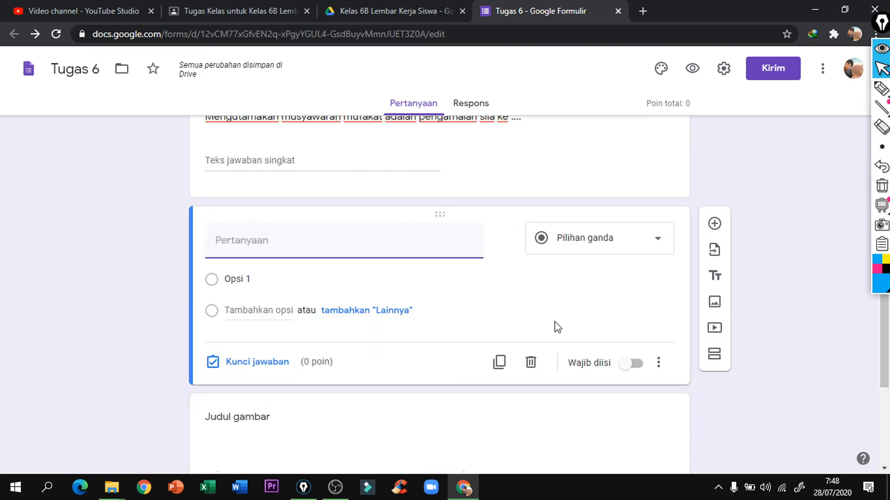
pyautogui.click(532, 364)
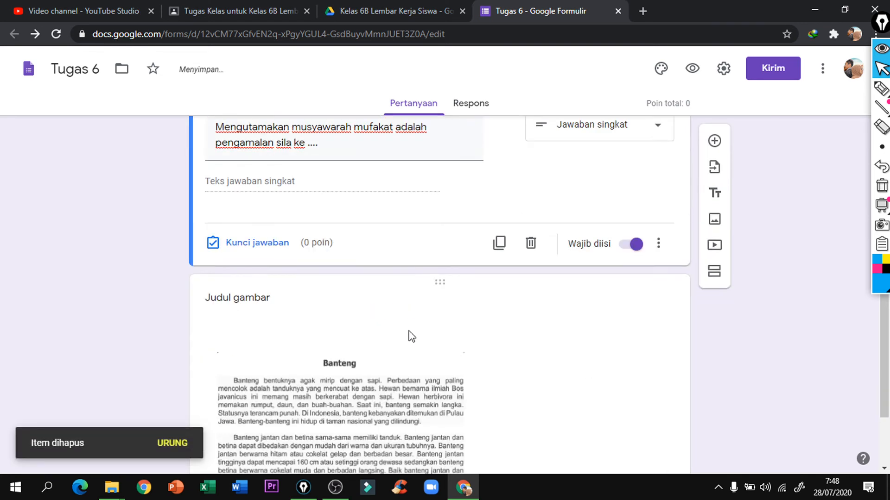
# - Title the Banteng image "Bacalah dengan seksama untuk menjawab soal di bawah !"
pyautogui.scroll(-3, 412, 336)
pyautogui.click(296, 190)
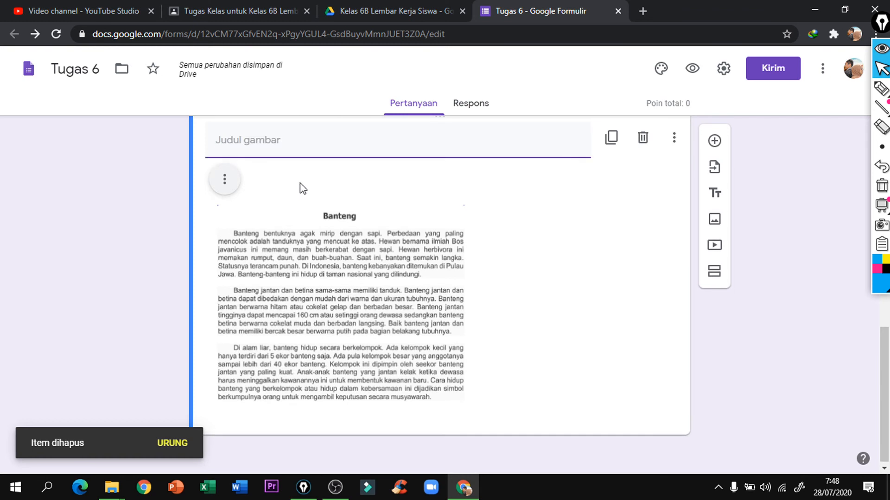
pyautogui.write('Bacala')
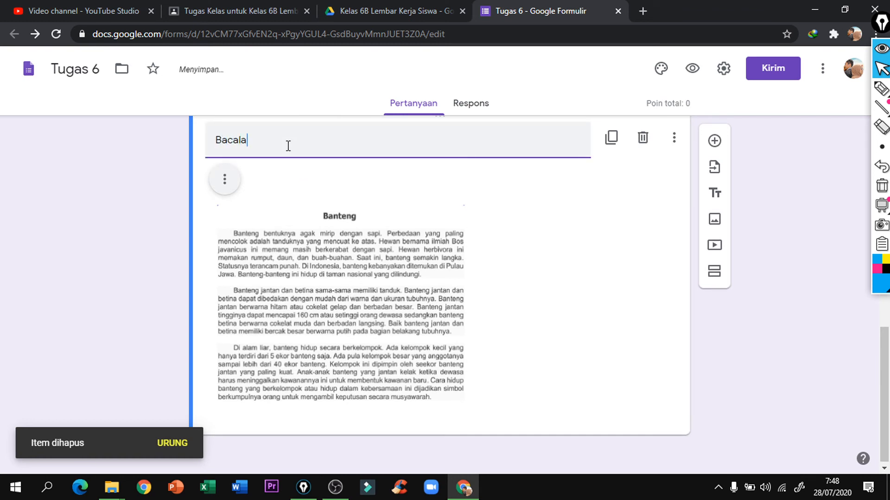
pyautogui.write('h dengan s')
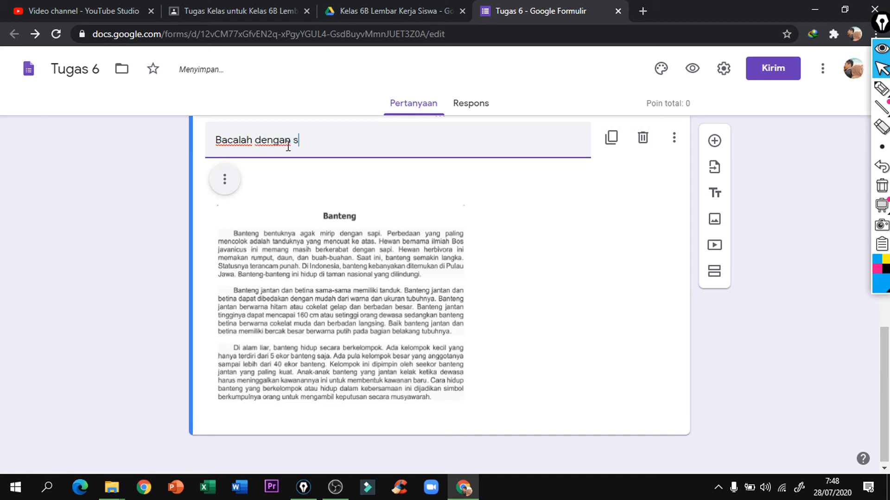
pyautogui.write('eksama untuk m')
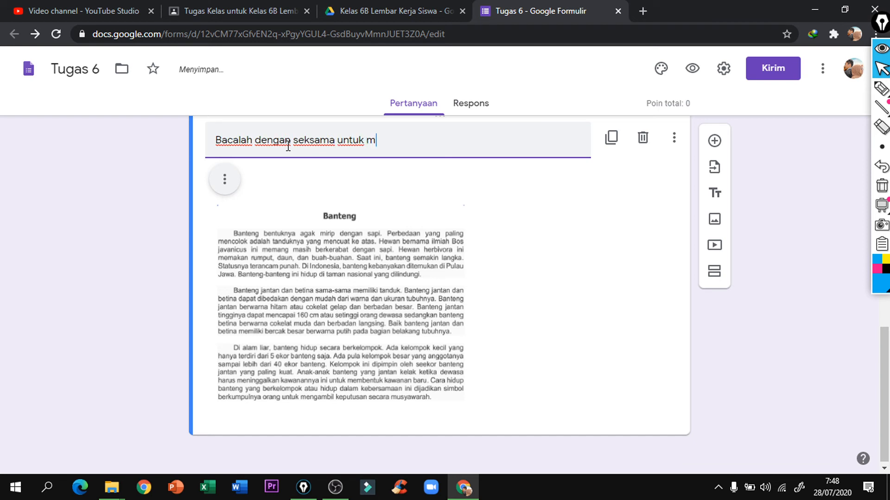
pyautogui.write('enjawab soal di bawah')
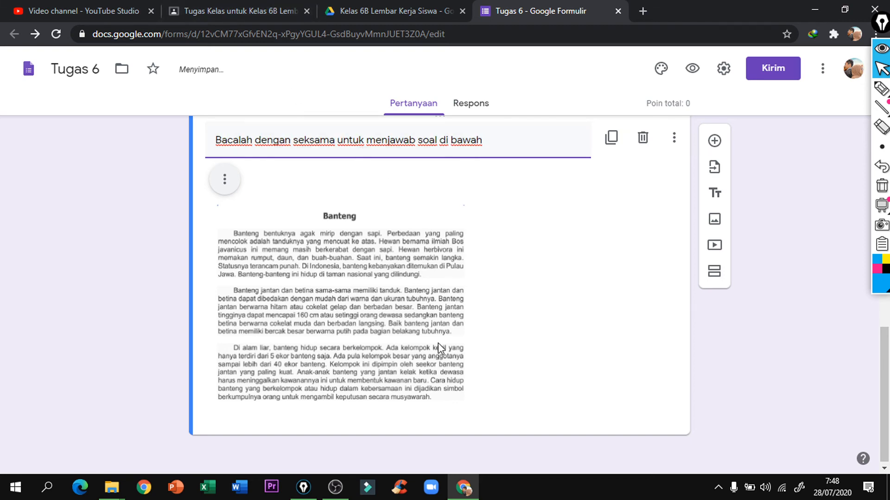
pyautogui.click(473, 492)
pyautogui.click(472, 491)
pyautogui.click(630, 248)
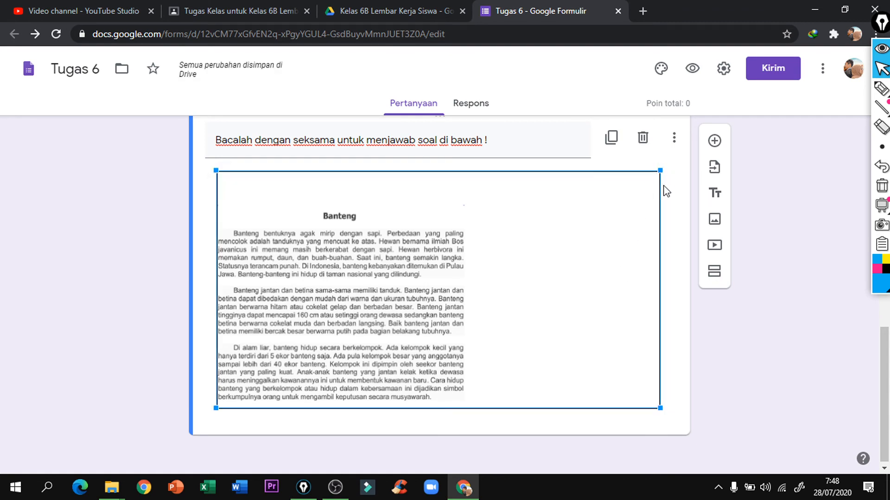
pyautogui.click(673, 191)
# - Add a question below the Banteng image and set its answer type to Paragraf
pyautogui.scroll(5, 575, 181)
pyautogui.scroll(-2, 576, 194)
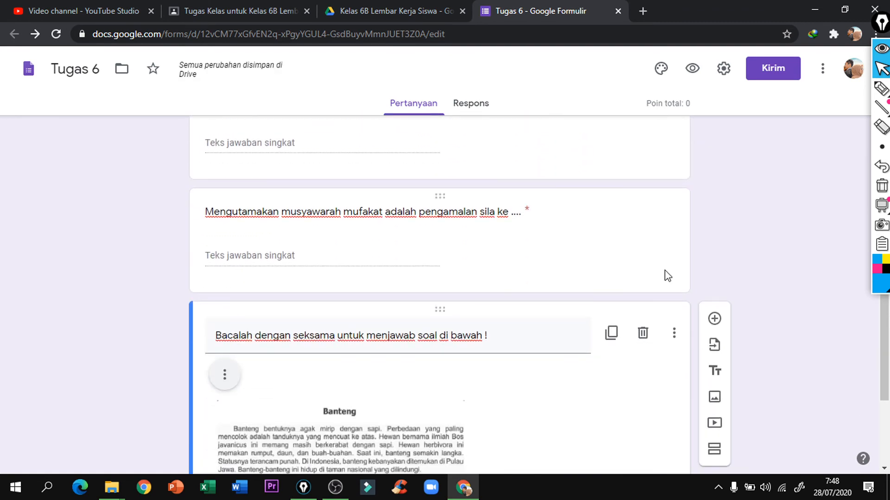
pyautogui.click(715, 319)
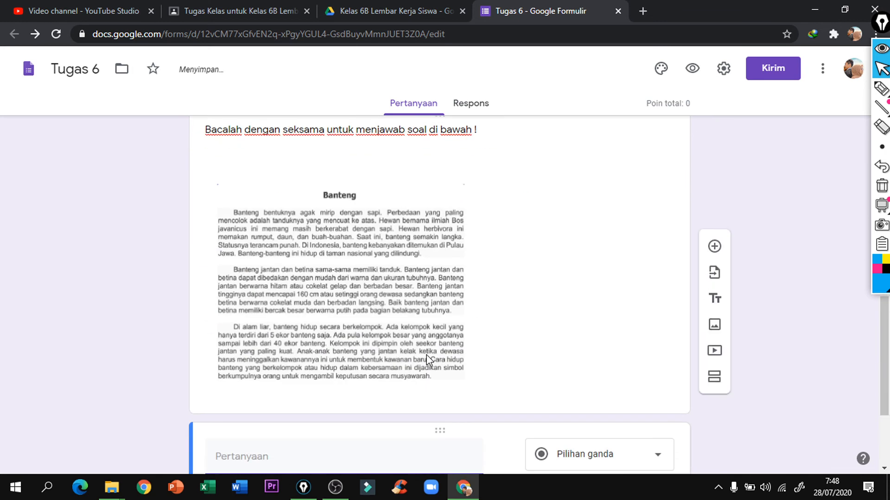
pyautogui.click(649, 334)
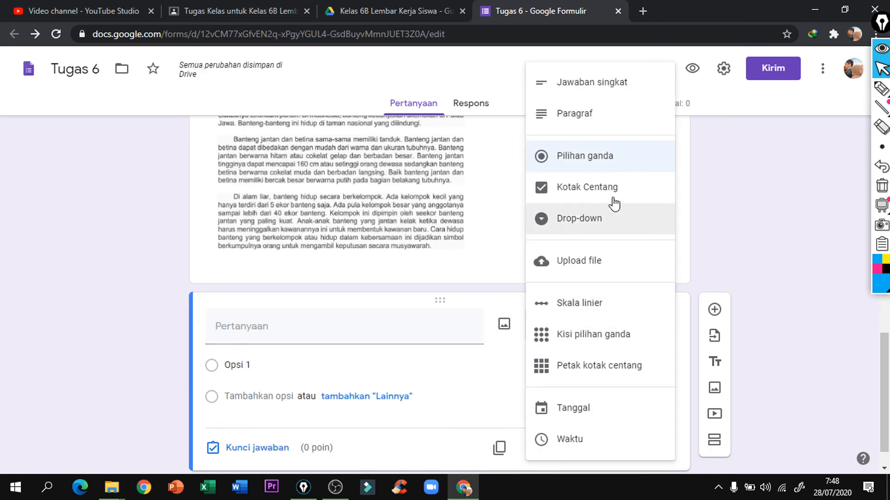
pyautogui.click(611, 102)
pyautogui.click(463, 487)
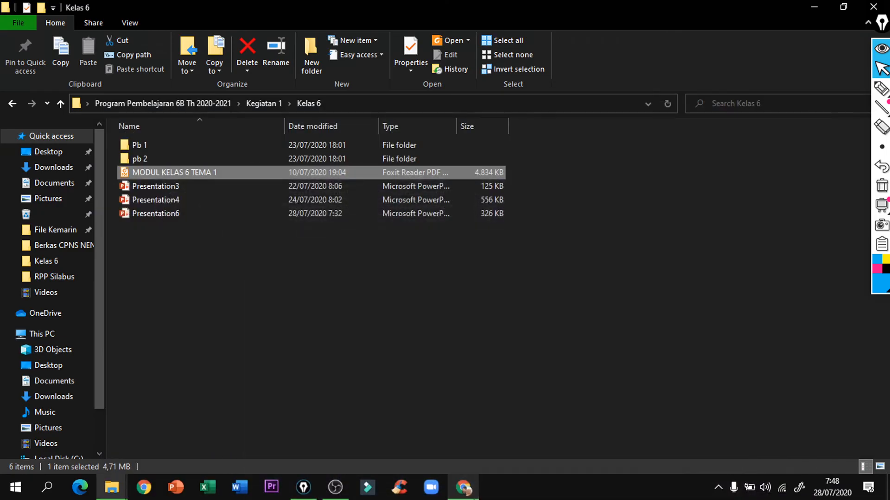
pyautogui.click(464, 488)
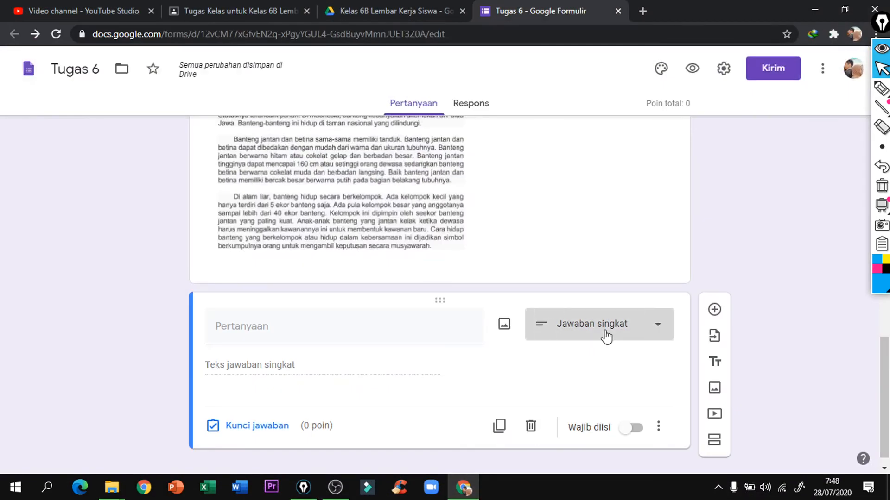
pyautogui.click(606, 337)
pyautogui.click(595, 113)
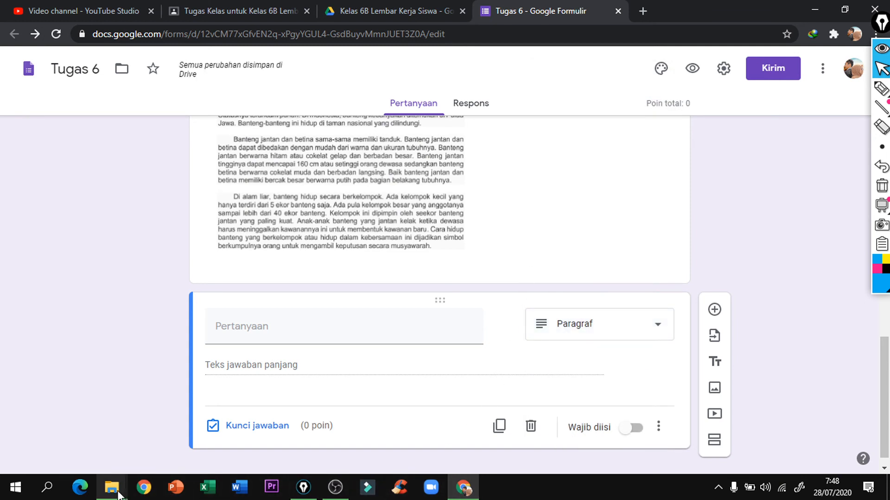
# - Reopen MODUL KELAS 6 TEMA 1 from the Kelas 6 folder in Foxit Reader and go to the Prakna questions on page 34
pyautogui.moveTo(118, 495)
pyautogui.click(204, 440)
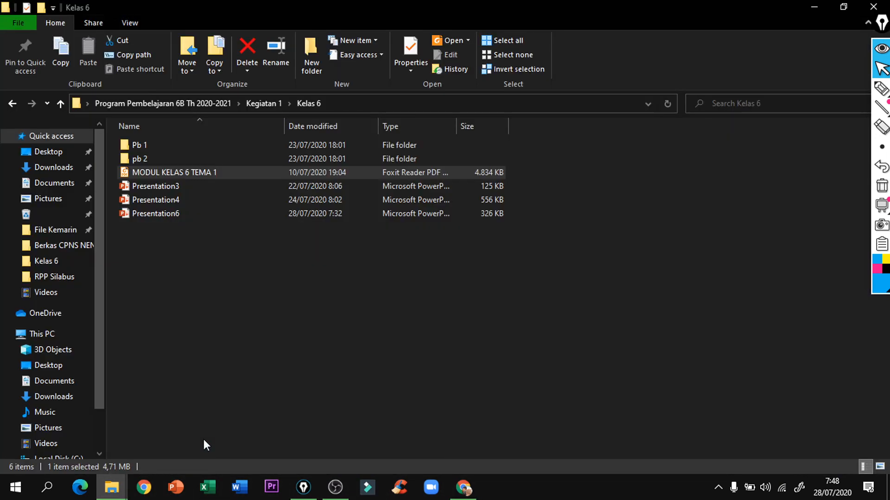
pyautogui.doubleClick(226, 174)
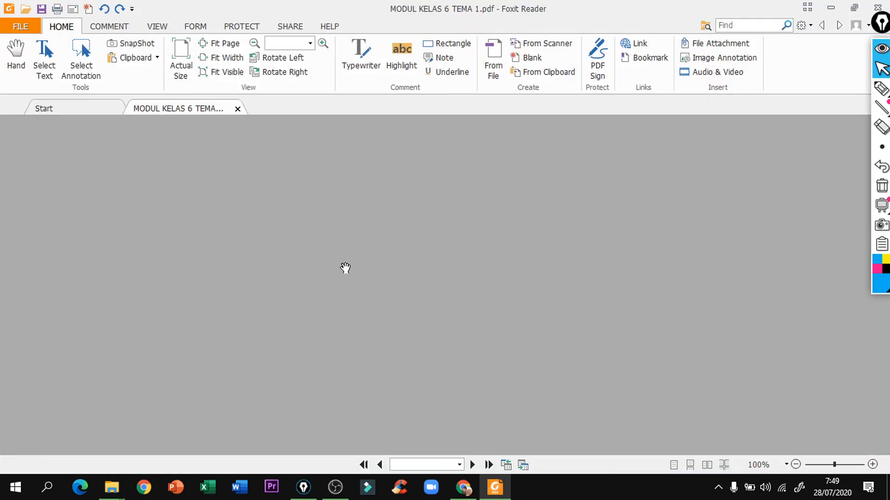
pyautogui.scroll(-10, 390, 265)
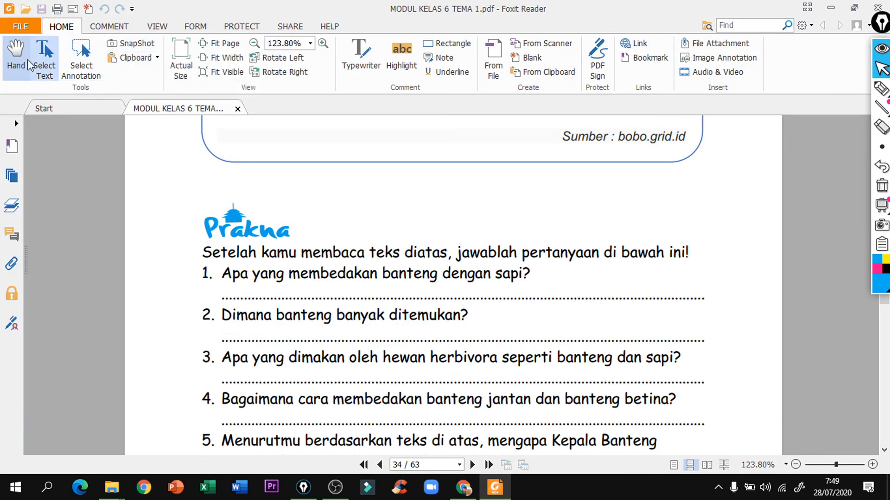
# - Copy "Apa yang membedakan banteng dengan sapi?" from the PDF into the Paragraf question in Google Forms and make it required
pyautogui.click(44, 59)
pyautogui.moveTo(222, 273); pyautogui.dragTo(529, 277)
pyautogui.rightClick(492, 269)
pyautogui.click(507, 279)
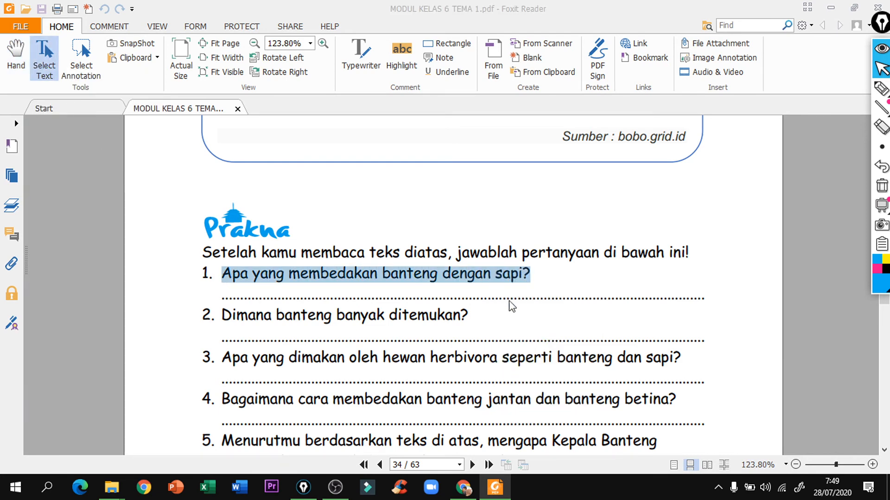
pyautogui.click(464, 488)
pyautogui.click(297, 338)
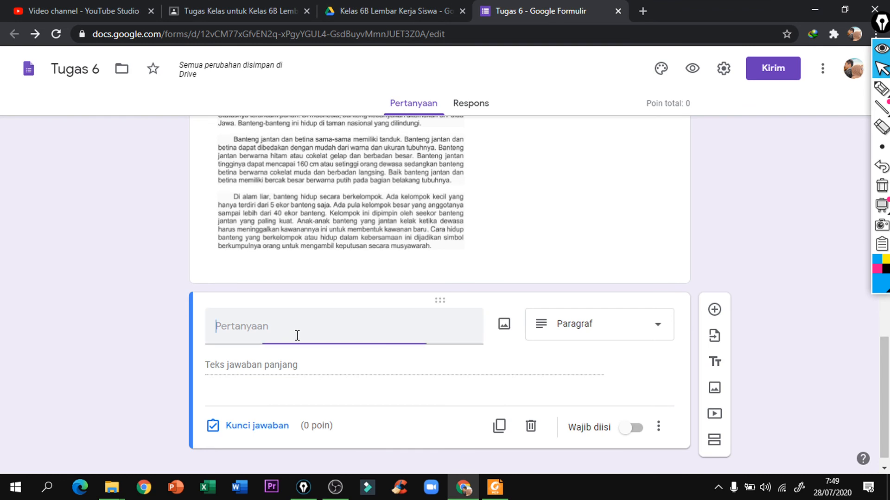
pyautogui.rightClick(297, 338)
pyautogui.click(379, 222)
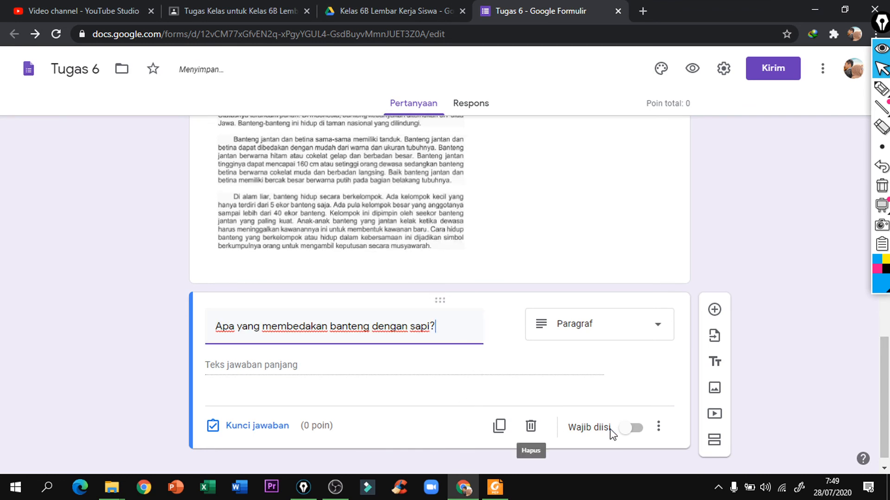
pyautogui.click(632, 428)
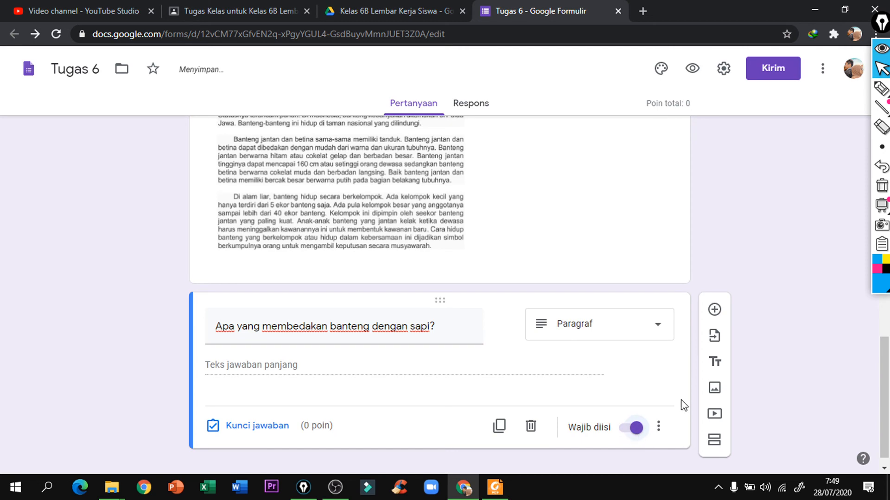
# - Add a question and copy "Dimana banteng banyak ditemukan?" into it from the module PDF in Foxit Reader
pyautogui.click(714, 309)
pyautogui.click(495, 488)
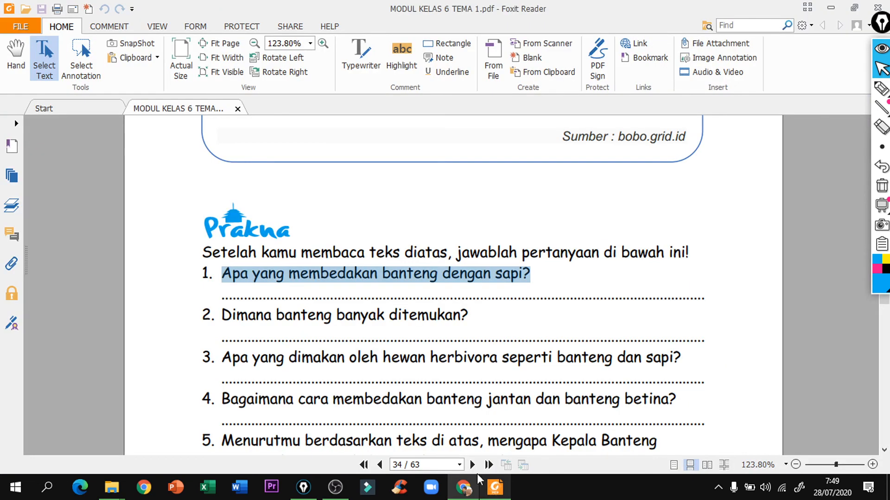
pyautogui.moveTo(222, 277); pyautogui.dragTo(465, 285)
pyautogui.rightClick(449, 284)
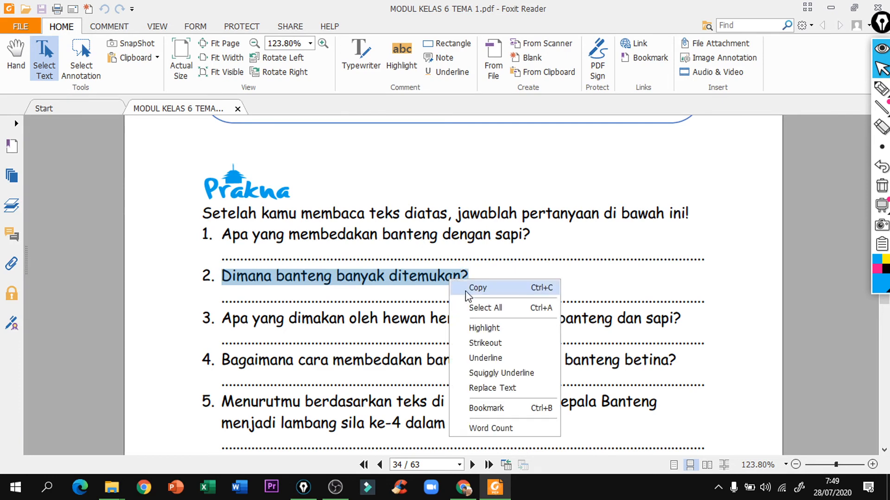
pyautogui.click(468, 287)
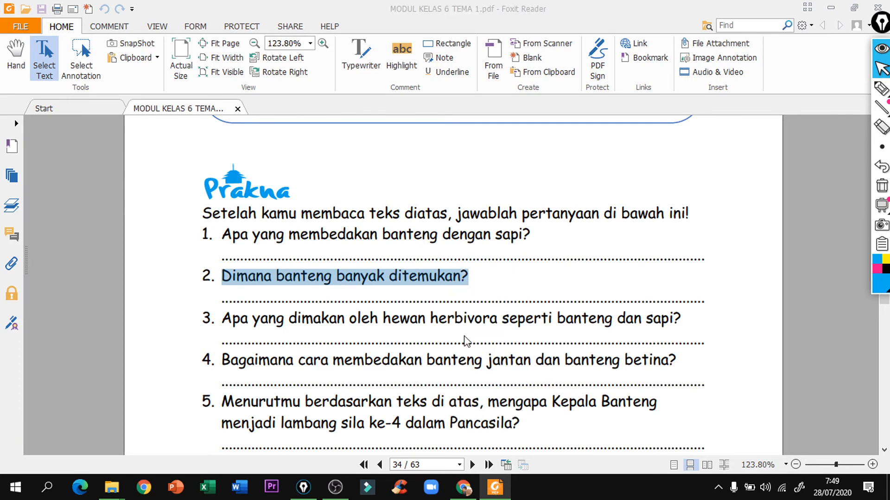
pyautogui.click(467, 493)
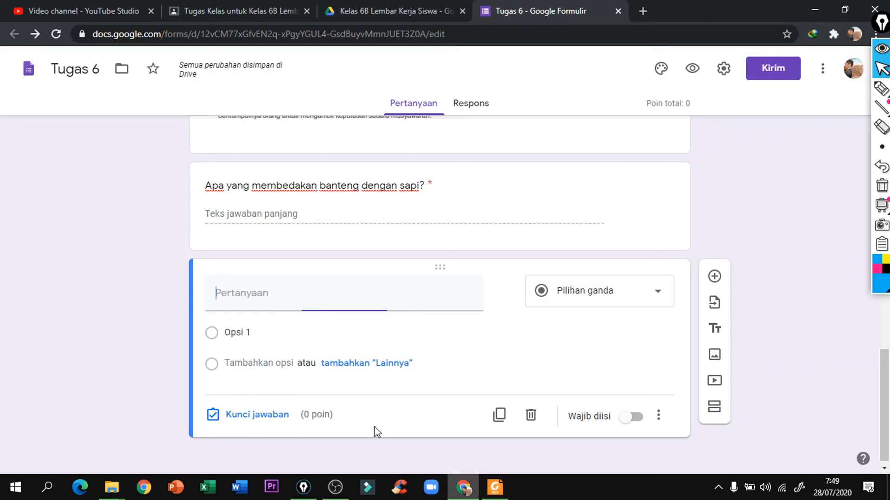
pyautogui.rightClick(330, 292)
pyautogui.click(390, 169)
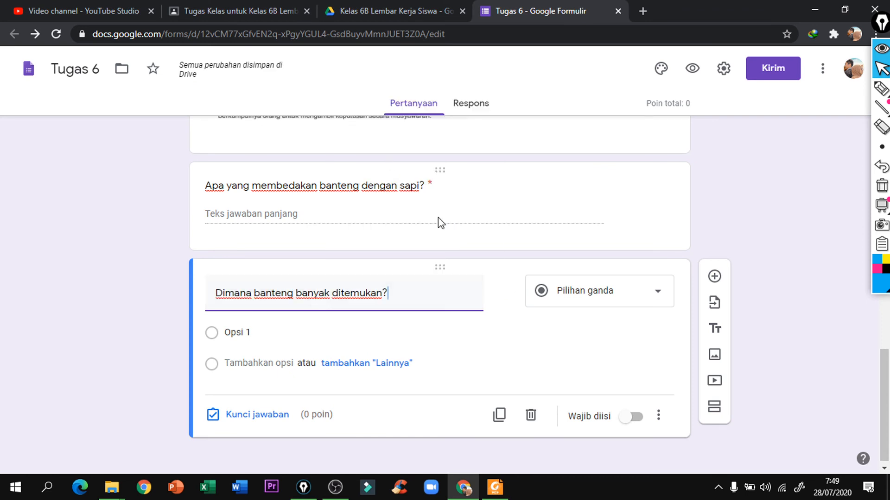
# - Set the "Dimana banteng banyak ditemukan?" question to the Paragraf answer type and make it required
pyautogui.click(606, 297)
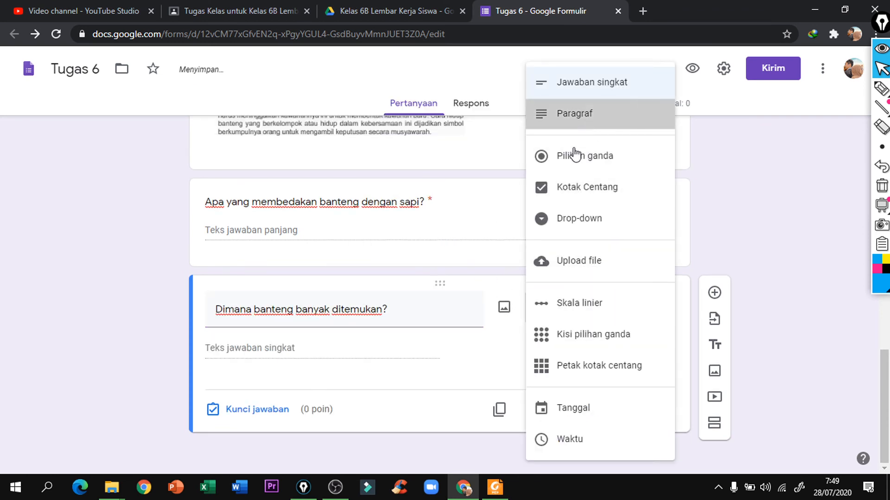
pyautogui.click(575, 113)
pyautogui.click(477, 217)
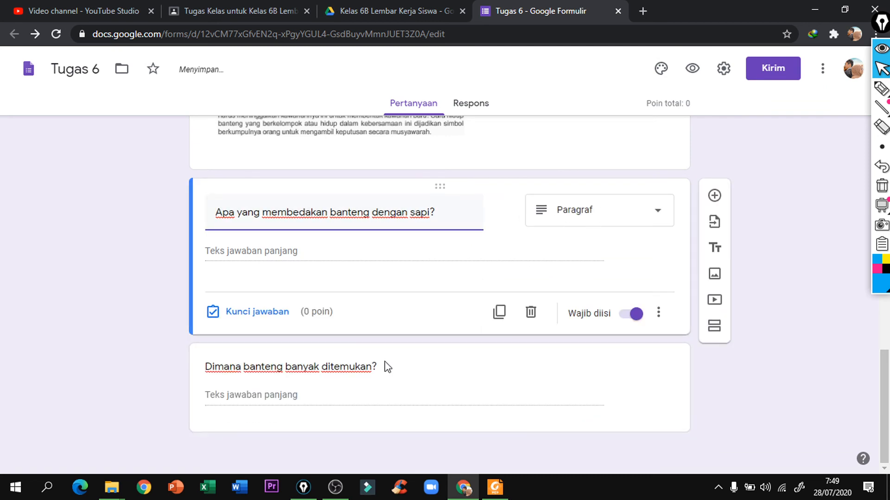
pyautogui.click(377, 374)
pyautogui.click(631, 410)
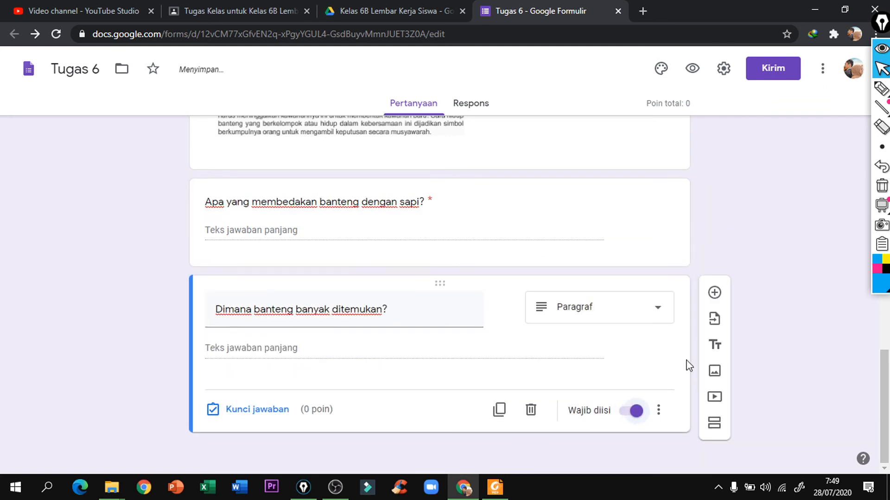
# - Add a question and copy "Apa yang dimakan oleh hewan herbivora seperti banteng dan sapi?" into it from the PDF in Foxit Reader
pyautogui.click(715, 293)
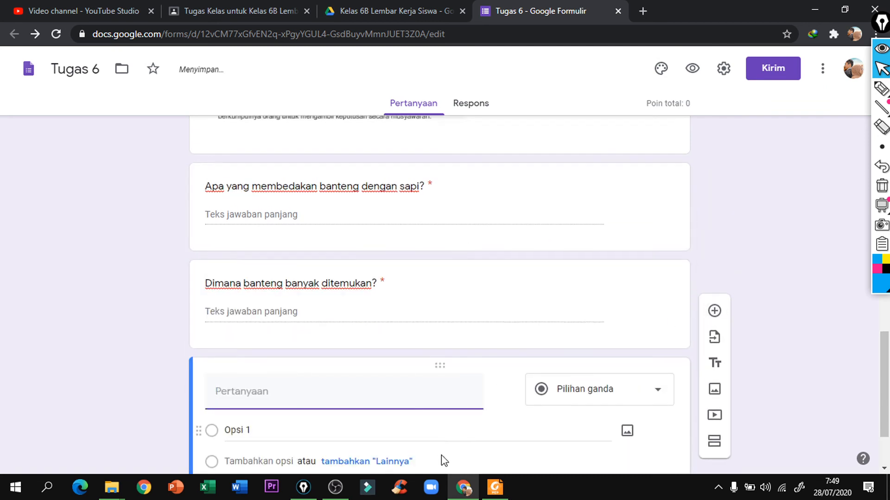
pyautogui.click(500, 489)
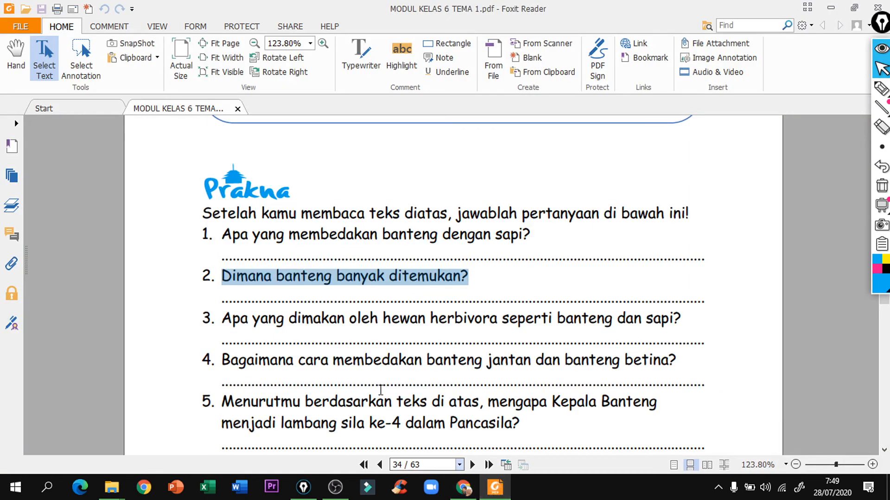
pyautogui.moveTo(225, 325); pyautogui.dragTo(679, 323)
pyautogui.rightClick(679, 324)
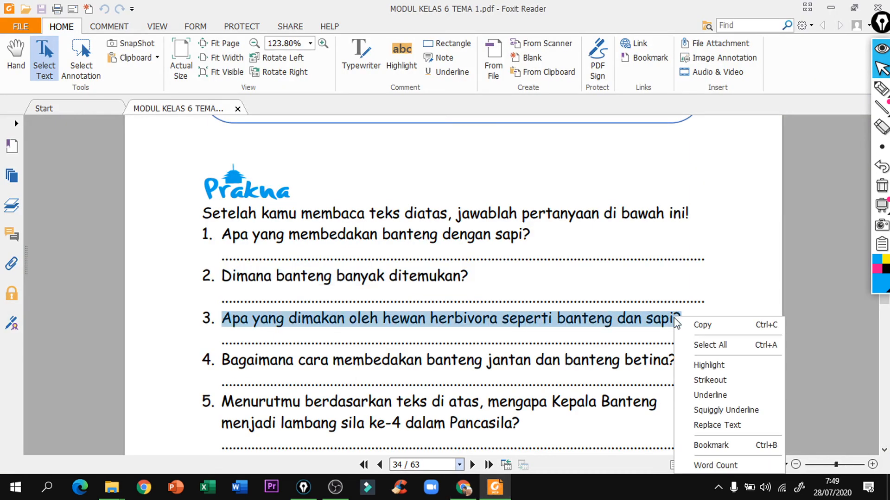
pyautogui.click(686, 326)
pyautogui.click(463, 487)
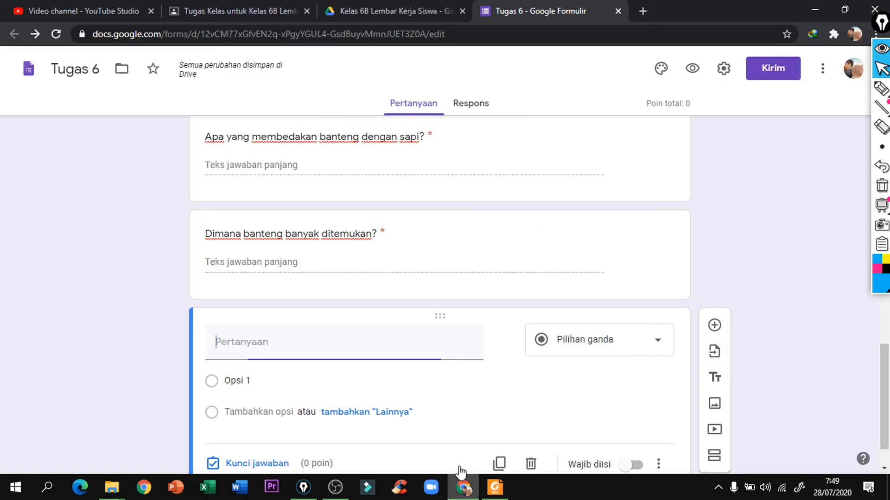
pyautogui.rightClick(338, 355)
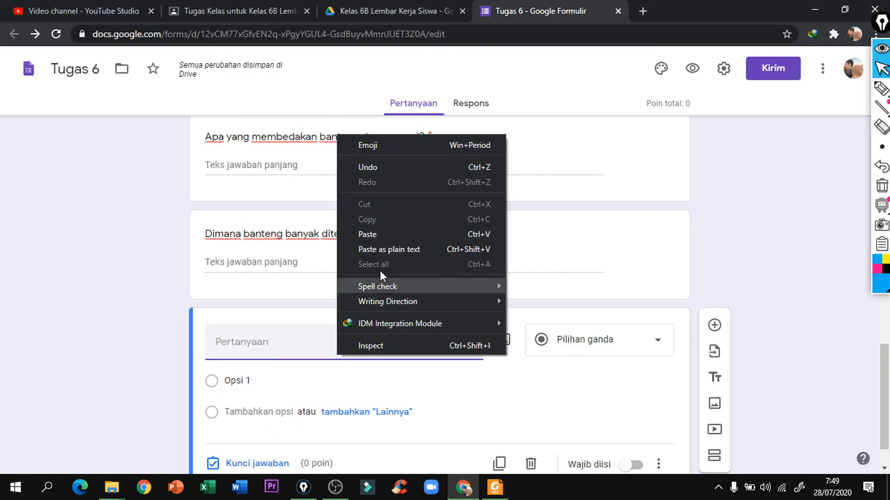
pyautogui.click(388, 235)
# - Set the answer type of the herbivora question to Paragraf
pyautogui.click(597, 348)
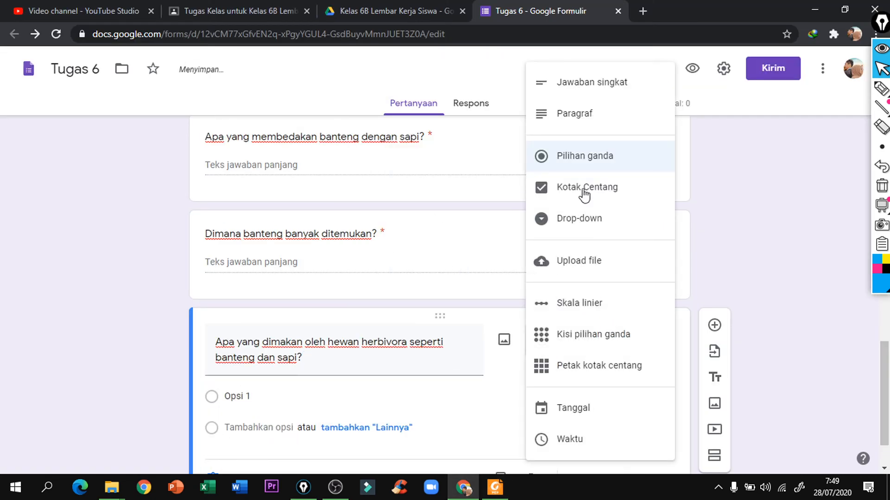
pyautogui.click(588, 113)
pyautogui.scroll(-1, 479, 416)
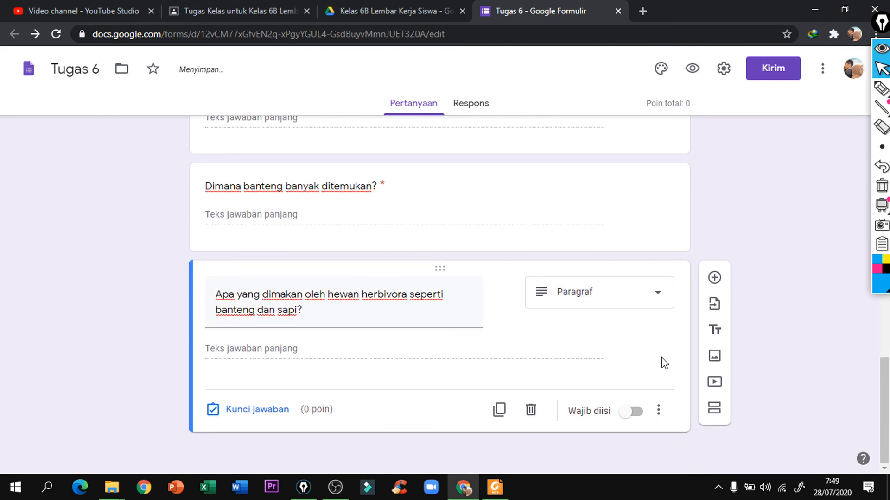
# - Add a Paragraf question with "Bagaimana cara membedakan banteng jantan dan banteng betina?" copied from the PDF in Foxit Reader
pyautogui.click(714, 278)
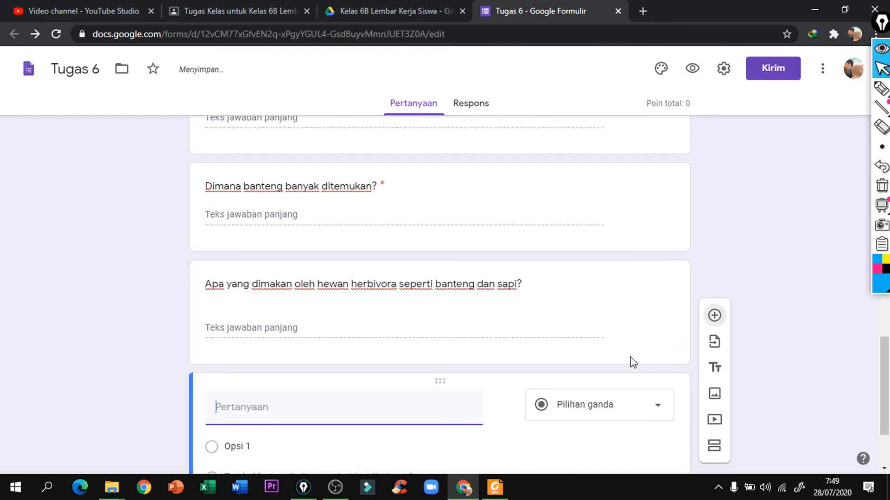
pyautogui.click(494, 487)
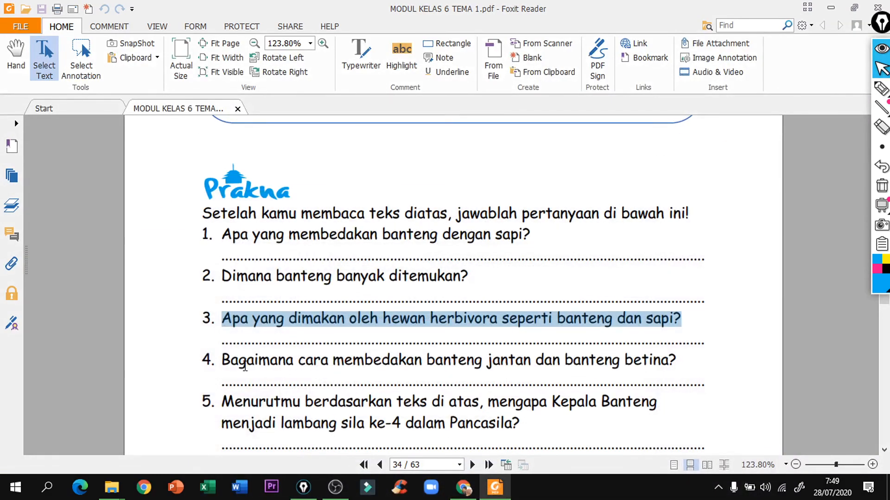
pyautogui.moveTo(226, 363); pyautogui.dragTo(610, 384)
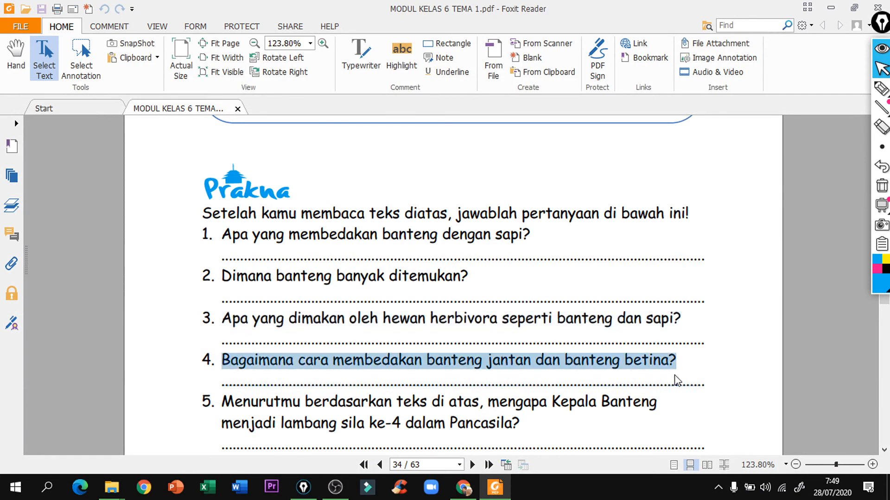
pyautogui.rightClick(653, 361)
pyautogui.click(681, 214)
pyautogui.click(485, 495)
pyautogui.click(464, 488)
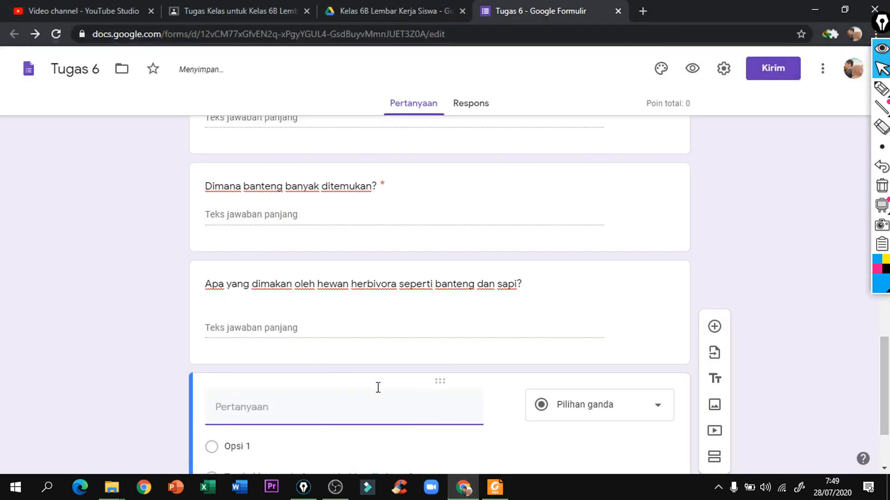
pyautogui.rightClick(274, 413)
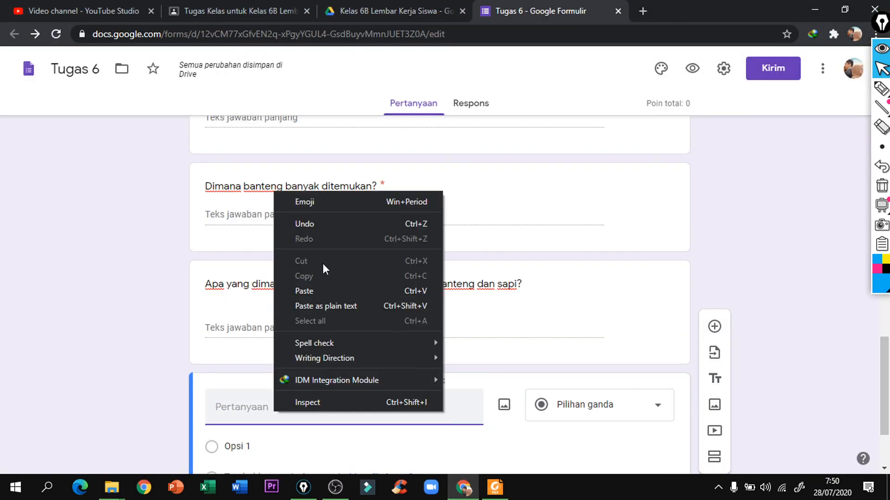
pyautogui.click(324, 278)
pyautogui.click(592, 411)
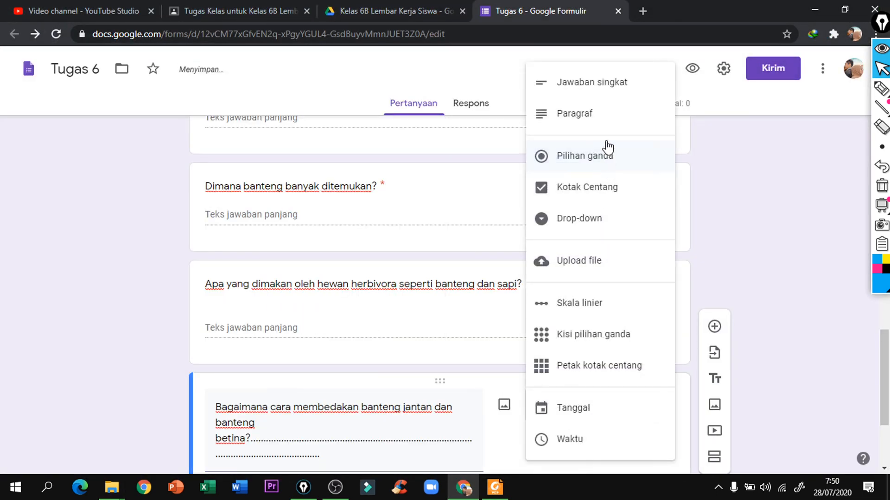
pyautogui.click(607, 112)
# - Make both the herbivora question and the "Bagaimana cara membedakan banteng jantan dan banteng betina?" question required
pyautogui.click(606, 325)
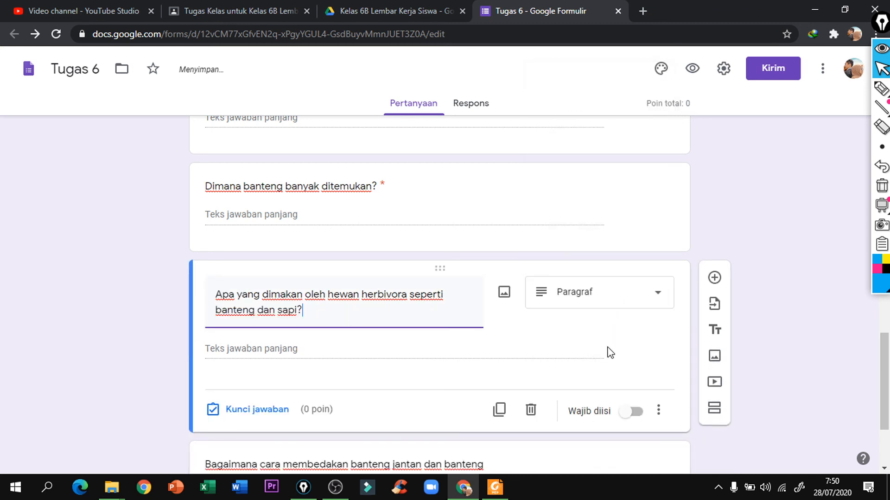
pyautogui.click(631, 411)
pyautogui.click(613, 207)
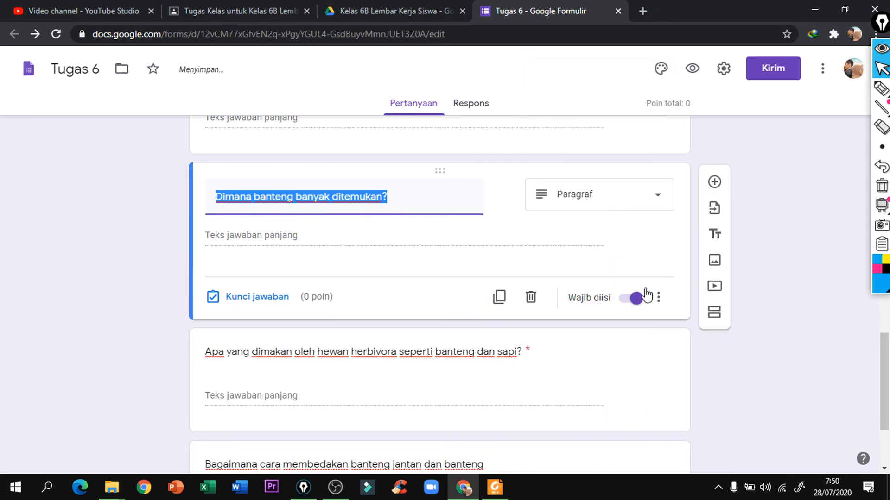
pyautogui.scroll(-4, 602, 344)
pyautogui.click(602, 342)
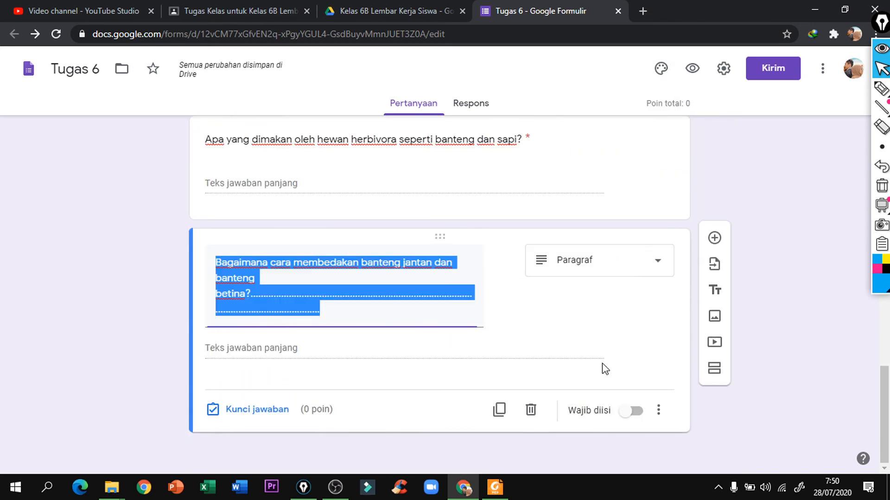
pyautogui.click(628, 412)
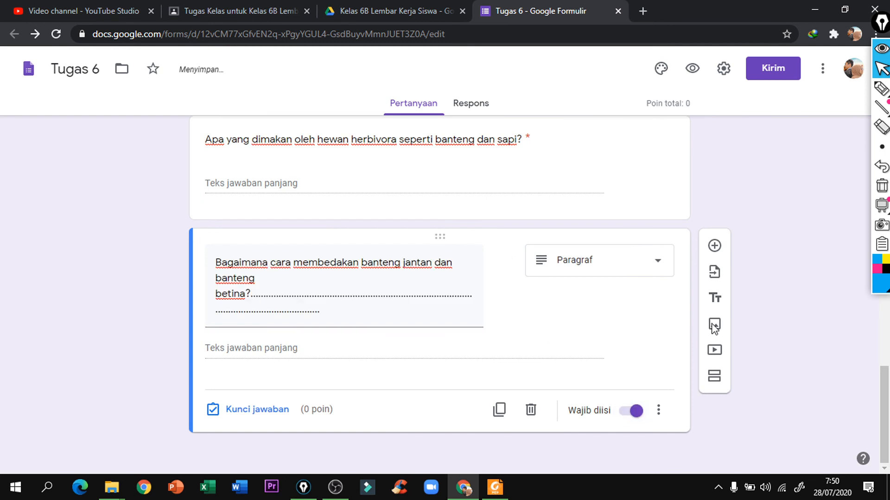
# - Delete the row of dots after "banteng betina?" in the question text
pyautogui.click(251, 294)
pyautogui.click(301, 310)
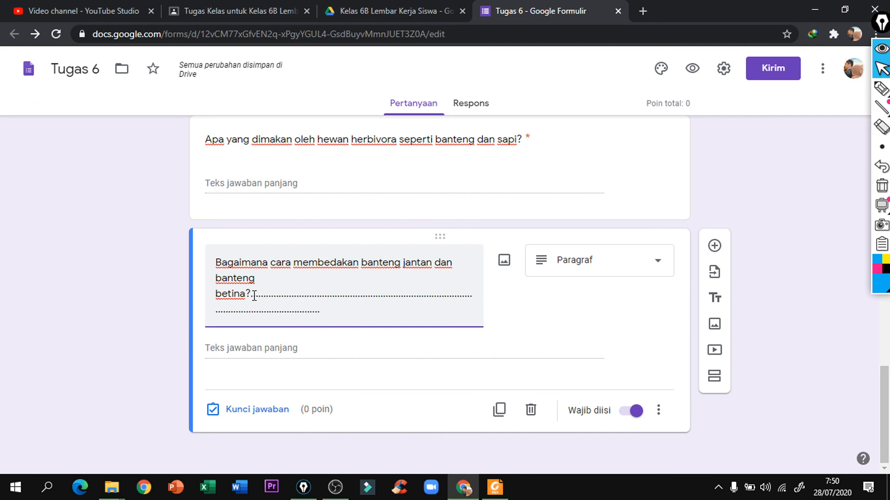
pyautogui.moveTo(254, 296); pyautogui.dragTo(330, 313)
pyautogui.press('BackSpace')
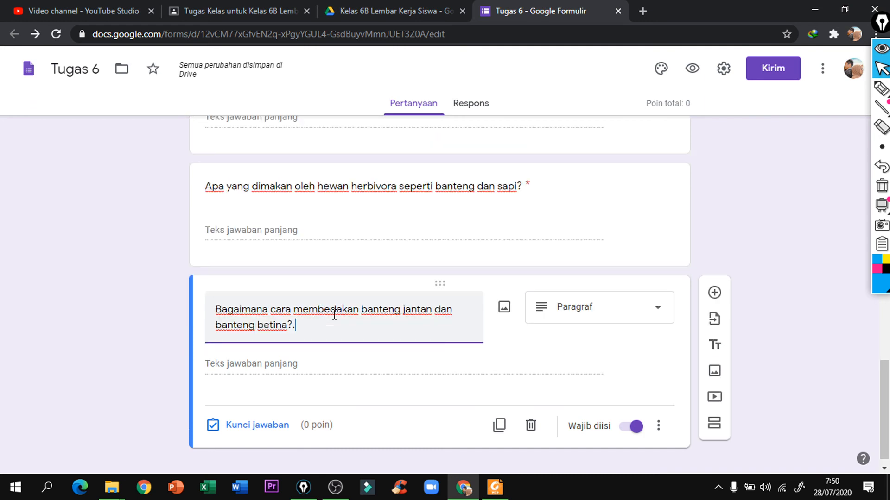
# - Add a question and copy "Menurutmu berdasarkan teks di atas, mengapa Kepala Banteng menjadi lambang sila ke-4 dalam Pancasila?" into it from the PDF in Foxit Reader
pyautogui.click(715, 292)
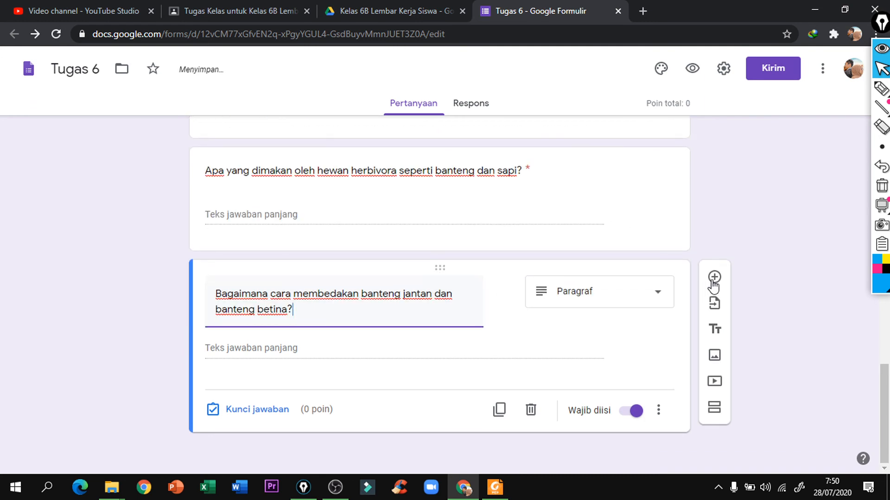
pyautogui.hotkey('alt', 'Tab')
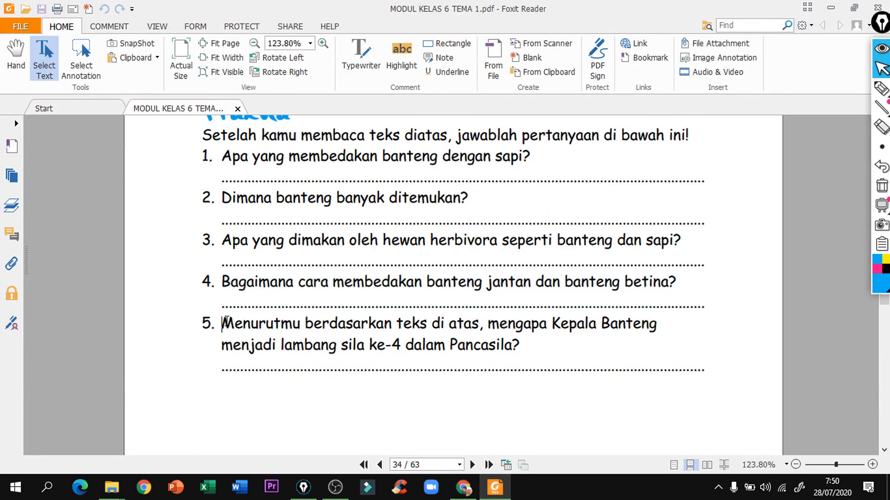
pyautogui.moveTo(224, 324); pyautogui.dragTo(521, 348)
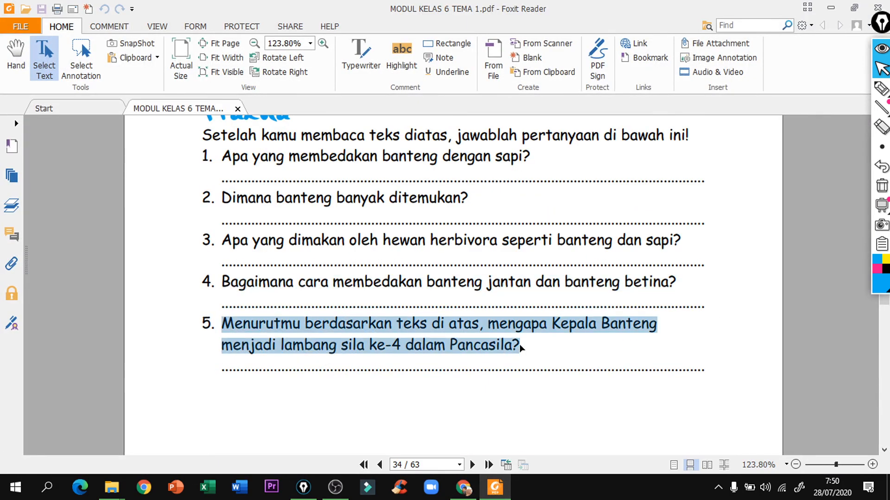
pyautogui.rightClick(468, 332)
pyautogui.click(518, 184)
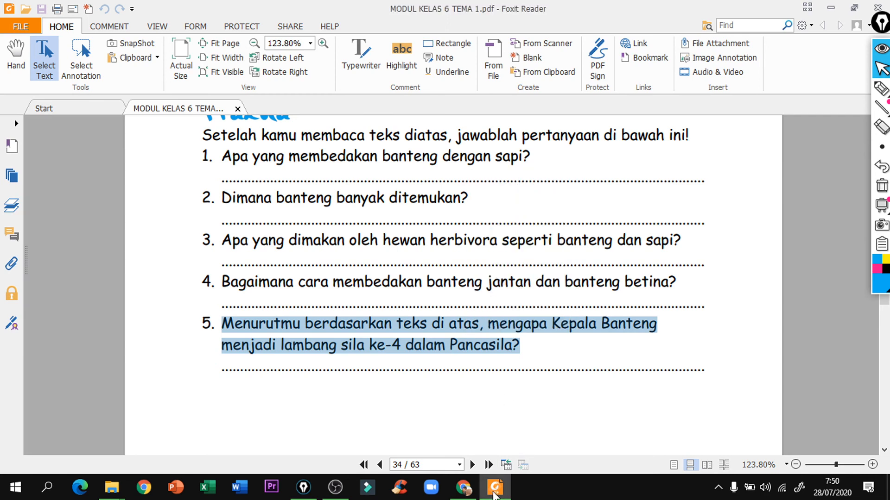
pyautogui.click(462, 488)
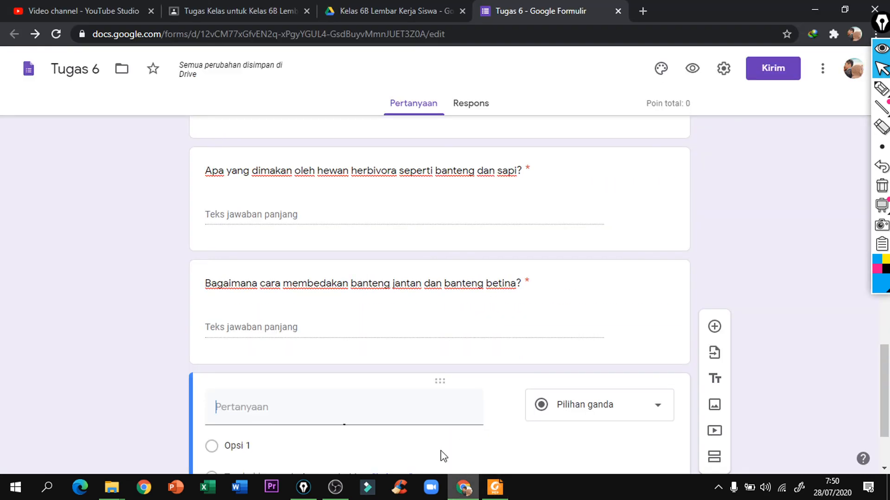
pyautogui.rightClick(324, 416)
pyautogui.click(378, 298)
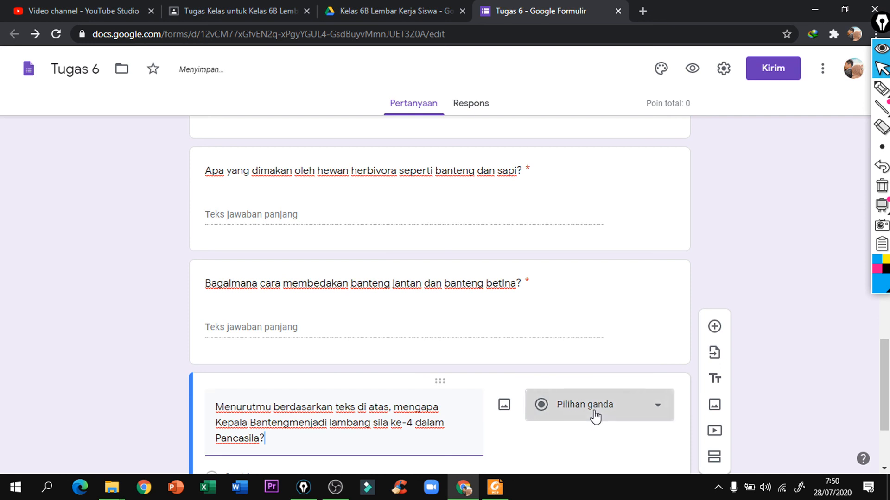
# - Set the answer type of the Kepala Banteng question to Paragraf
pyautogui.click(594, 416)
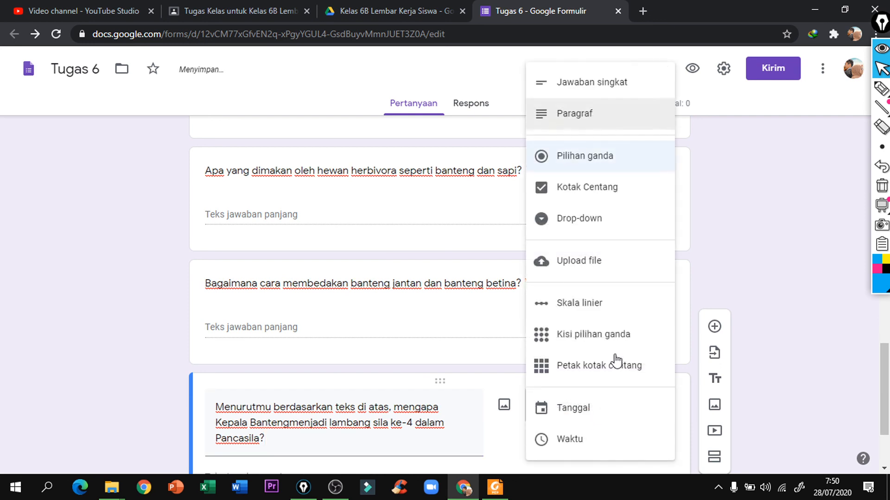
pyautogui.click(594, 116)
pyautogui.scroll(-3, 453, 331)
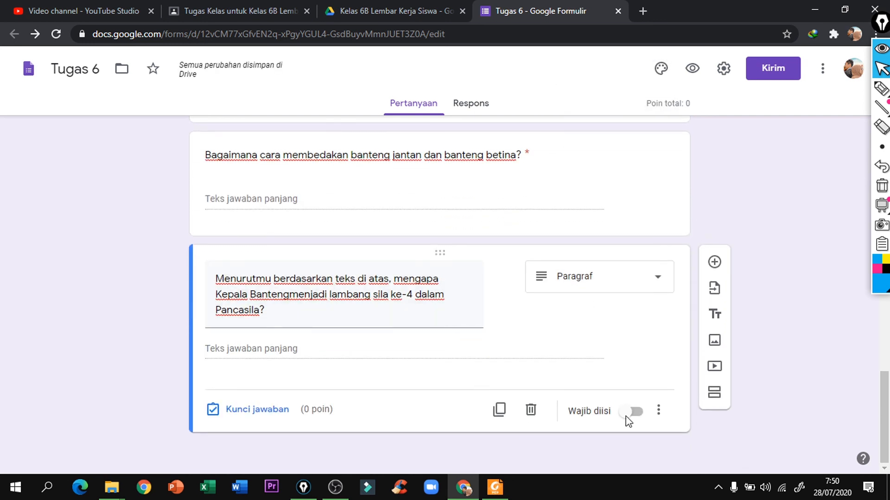
# - Make the question about why Kepala Banteng is the symbol of sila ke-4 required
pyautogui.click(628, 419)
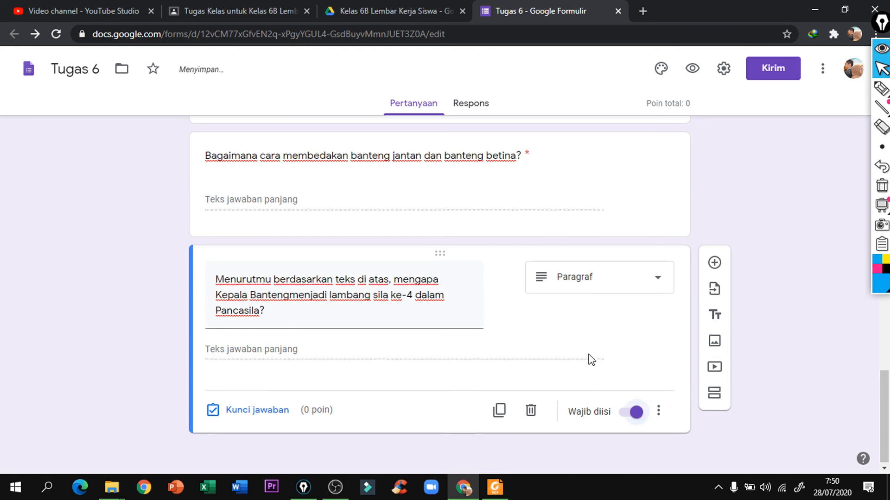
pyautogui.scroll(1, 589, 361)
pyautogui.scroll(-1, 590, 361)
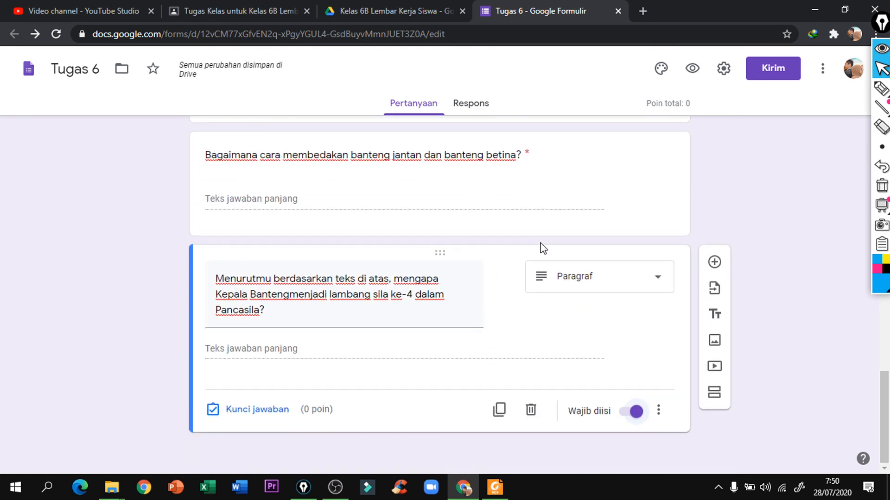
# - In Google Classroom, start a new quiz assignment for Kelas 6B and remove its attached Blank Quiz form
pyautogui.click(286, 7)
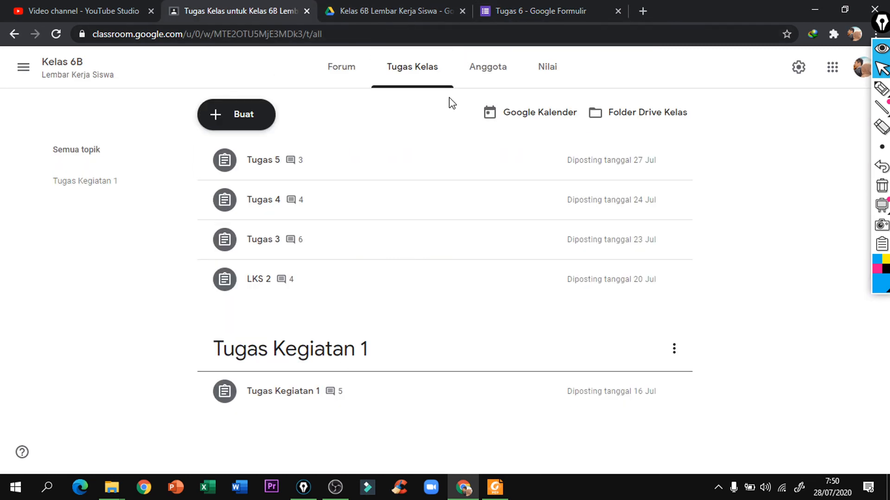
pyautogui.click(253, 126)
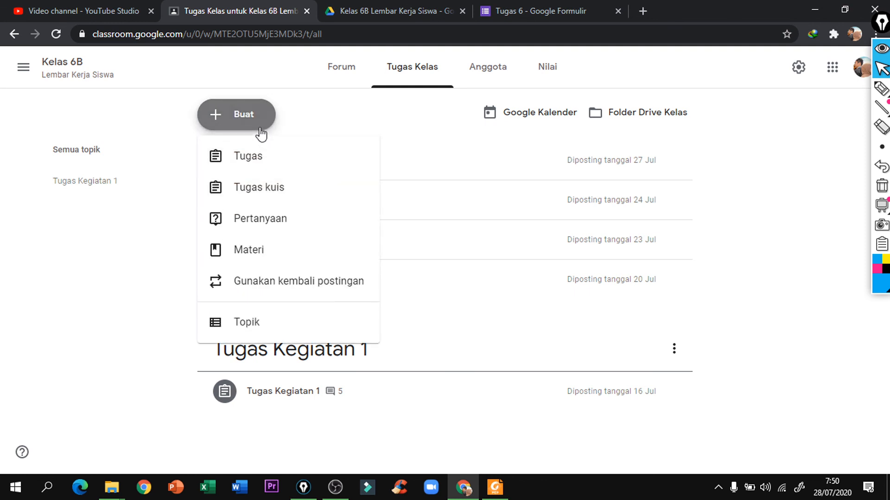
pyautogui.click(287, 174)
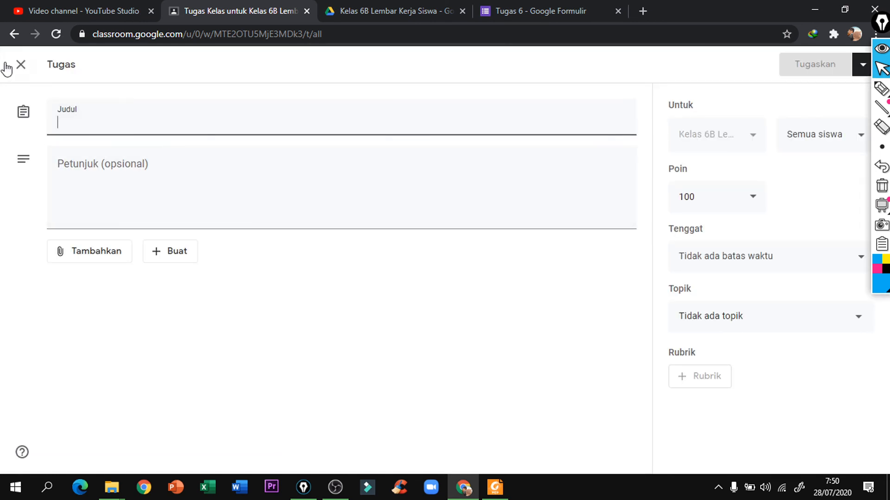
pyautogui.click(15, 35)
pyautogui.click(239, 126)
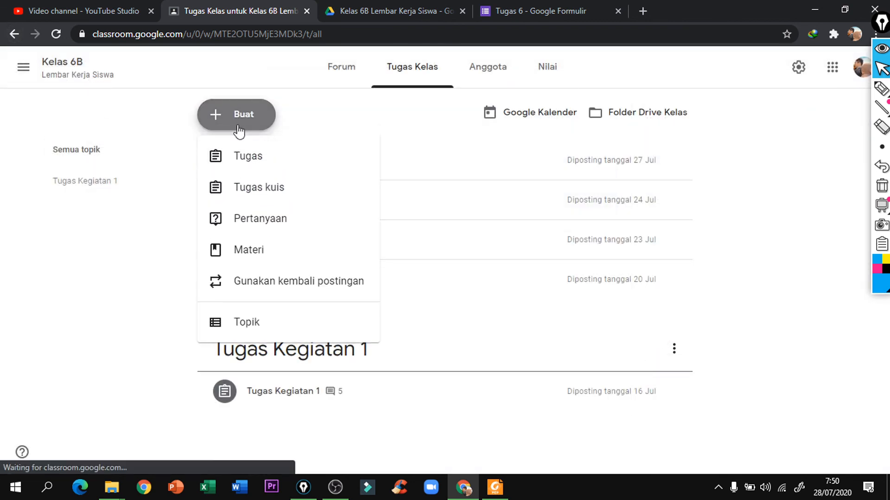
pyautogui.click(249, 184)
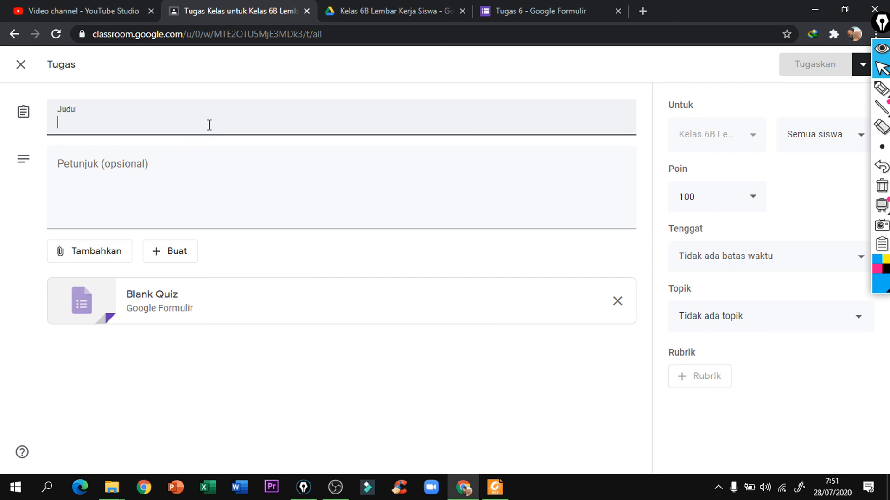
pyautogui.click(618, 302)
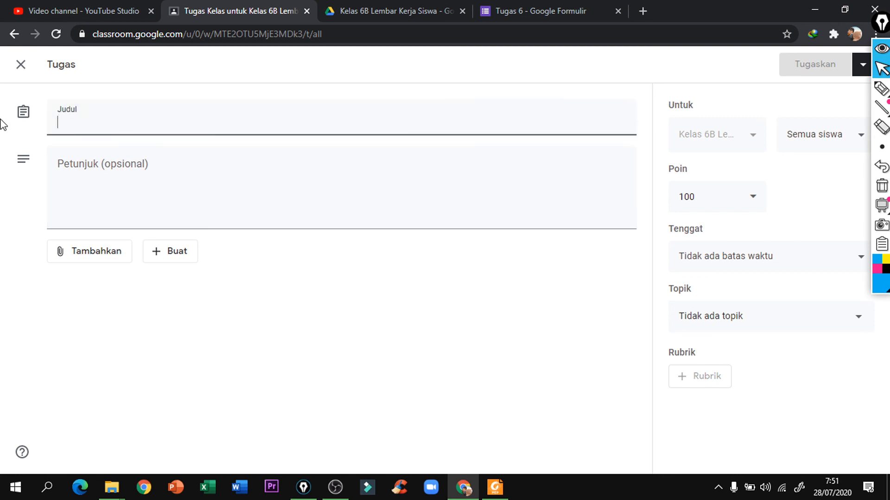
# - Title the assignment "Tugas 6" and enter "tugas 6" as its instructions
pyautogui.write('Tugas 6')
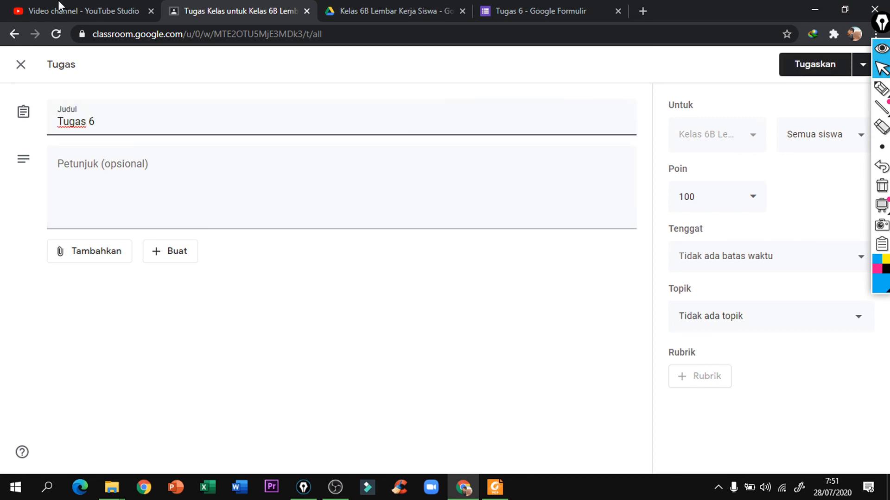
pyautogui.click(239, 186)
pyautogui.write('t')
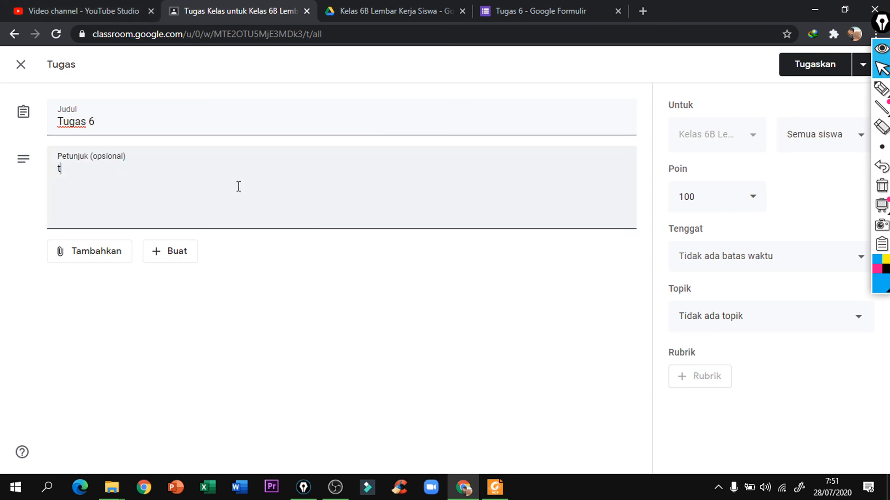
pyautogui.write('ugas 6')
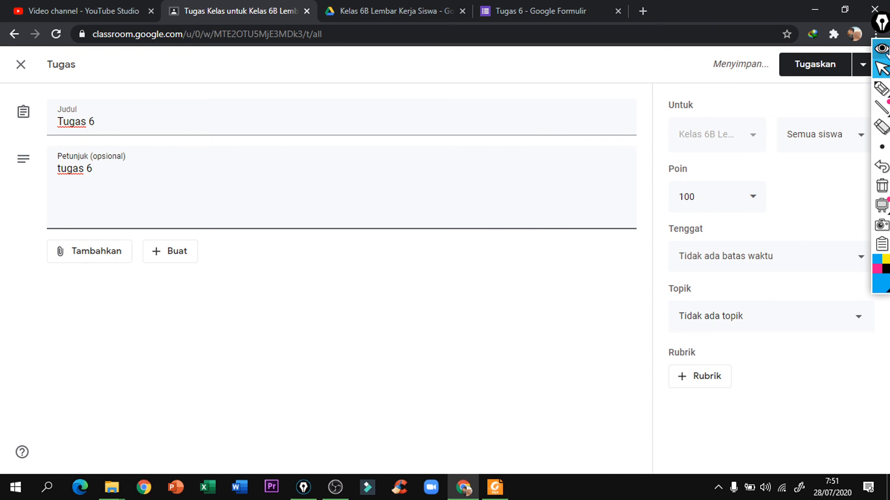
# - Review the whole list of students selected to receive the assignment, without changing the selection
pyautogui.click(885, 54)
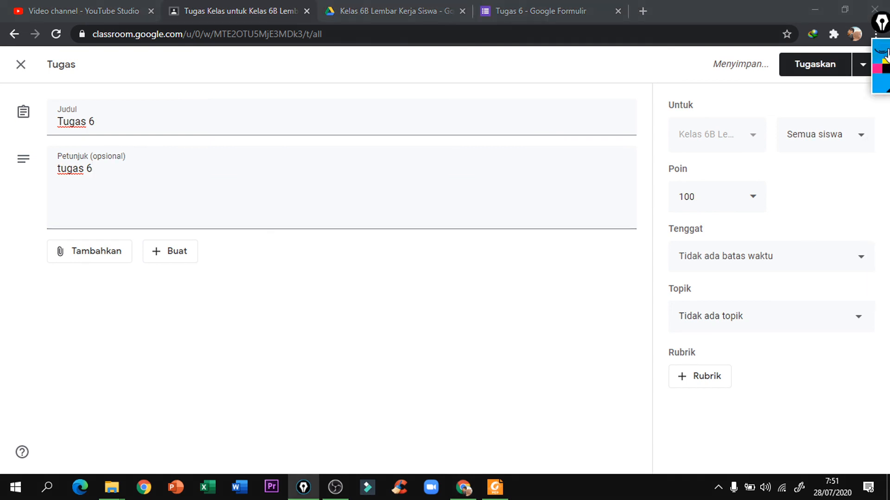
pyautogui.click(834, 137)
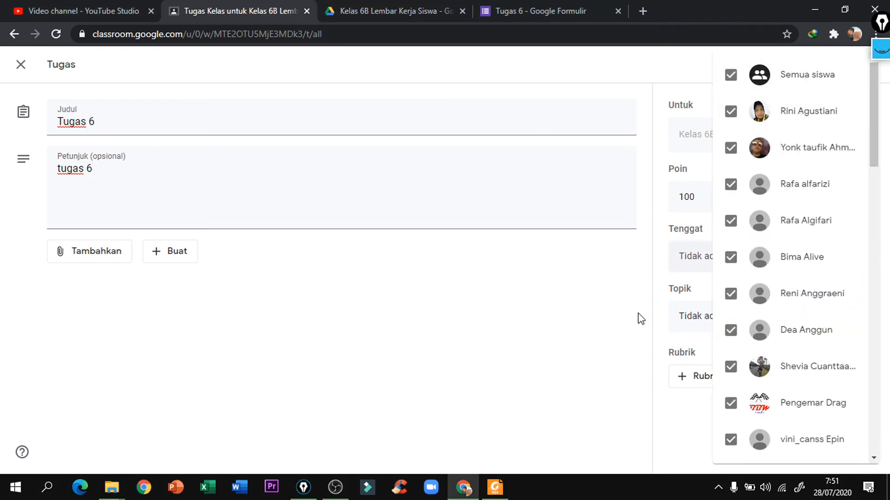
pyautogui.scroll(-20, 788, 296)
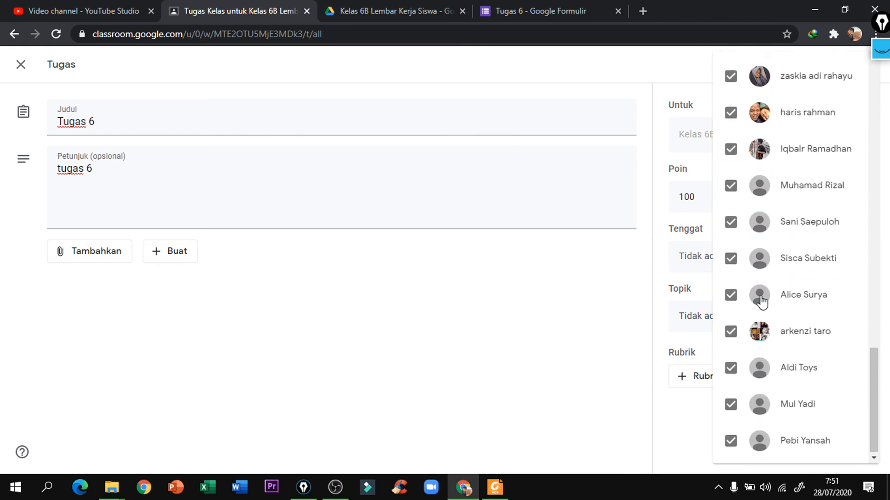
pyautogui.click(641, 298)
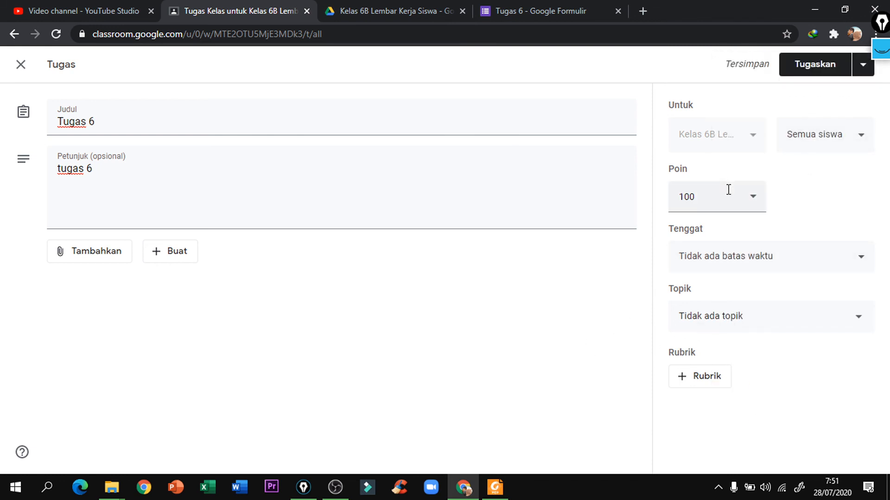
# - Set the assignment's deadline to 30 Jul 2020 at 23.59
pyautogui.click(742, 259)
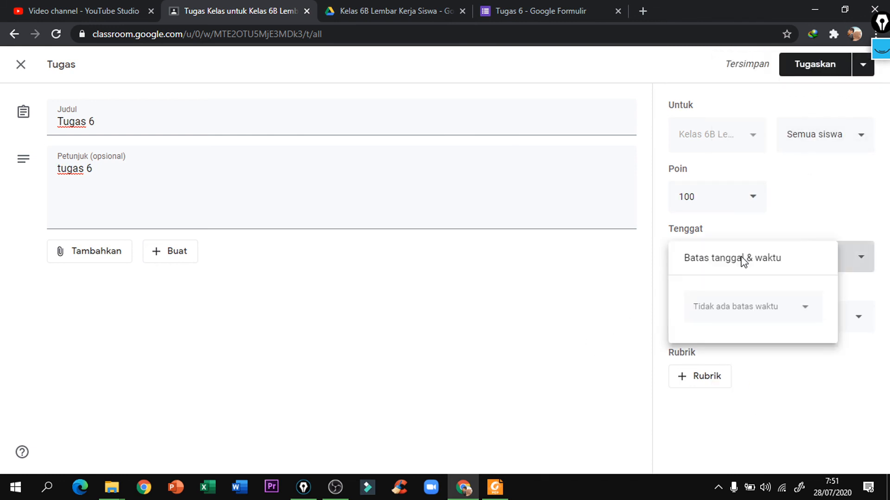
pyautogui.click(768, 310)
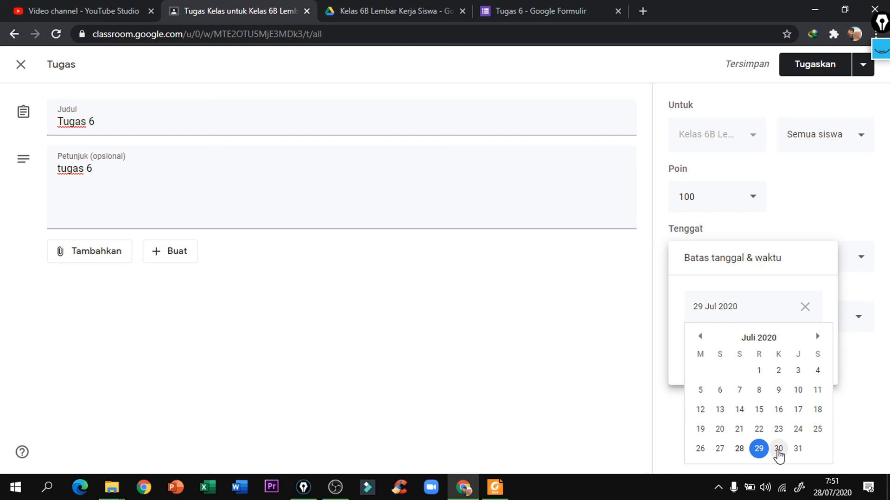
pyautogui.click(778, 449)
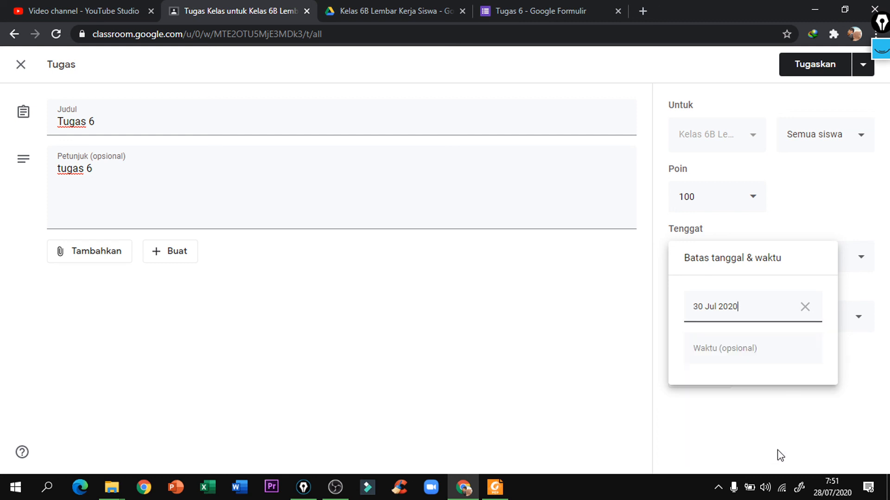
pyautogui.click(756, 349)
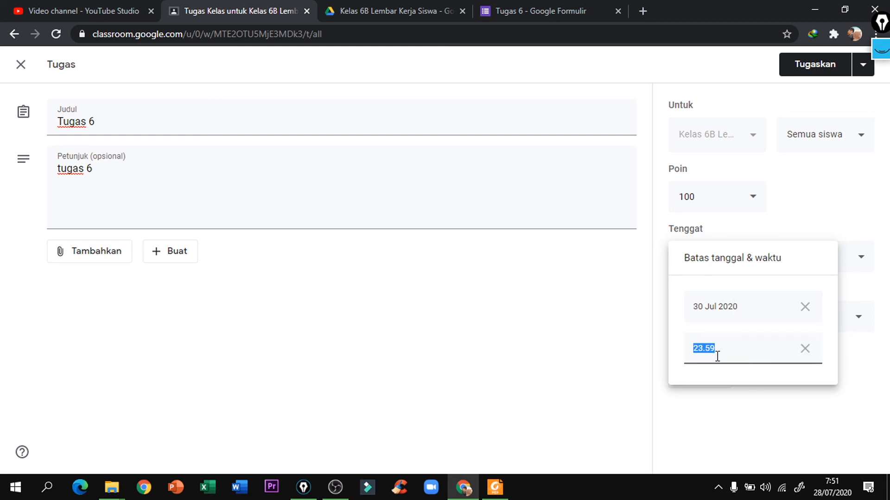
# - Clear the assignment's deadline date and time and close the deadline settings
pyautogui.click(806, 309)
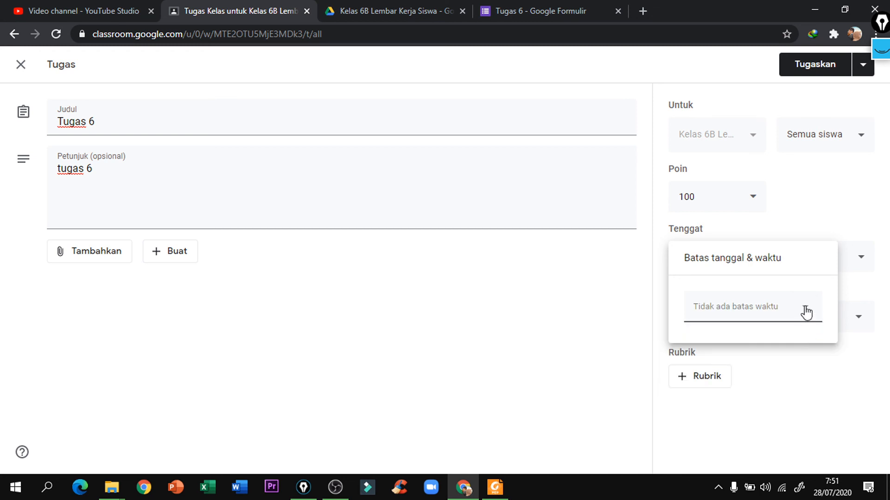
pyautogui.click(798, 366)
pyautogui.click(777, 264)
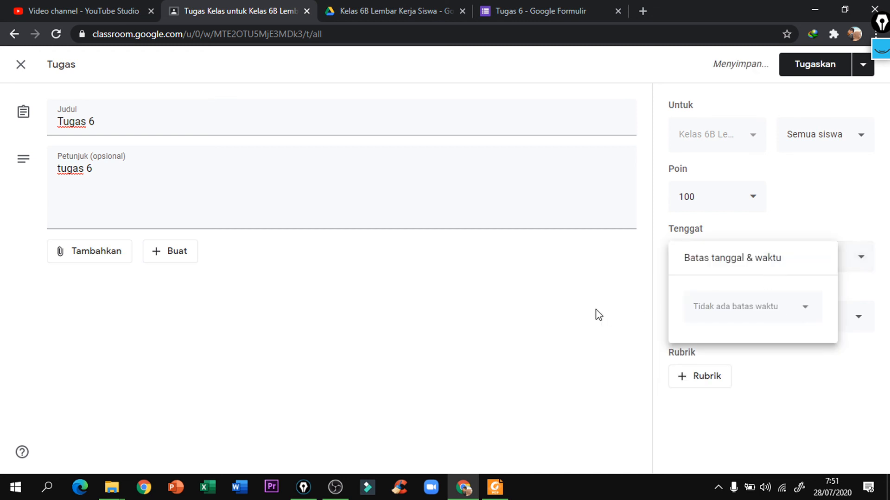
pyautogui.click(596, 310)
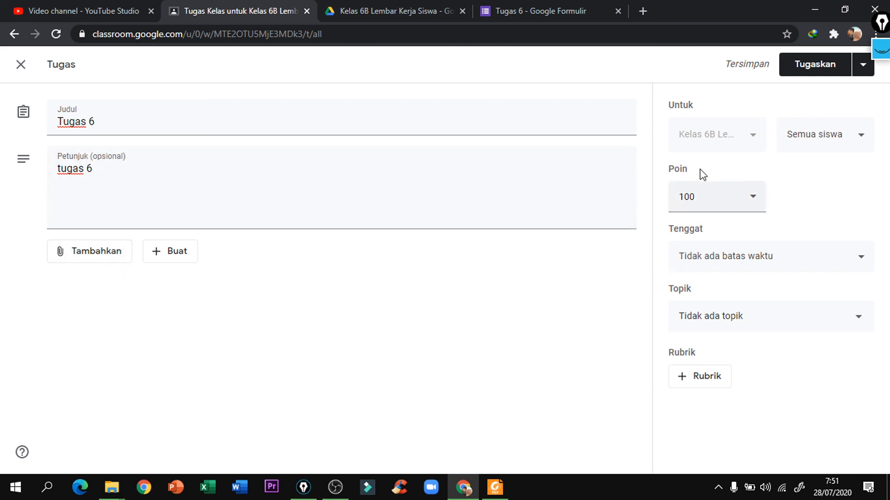
# - Attach the Tugas 6 form from Google Drive to the assignment and assign it to the class
pyautogui.click(73, 255)
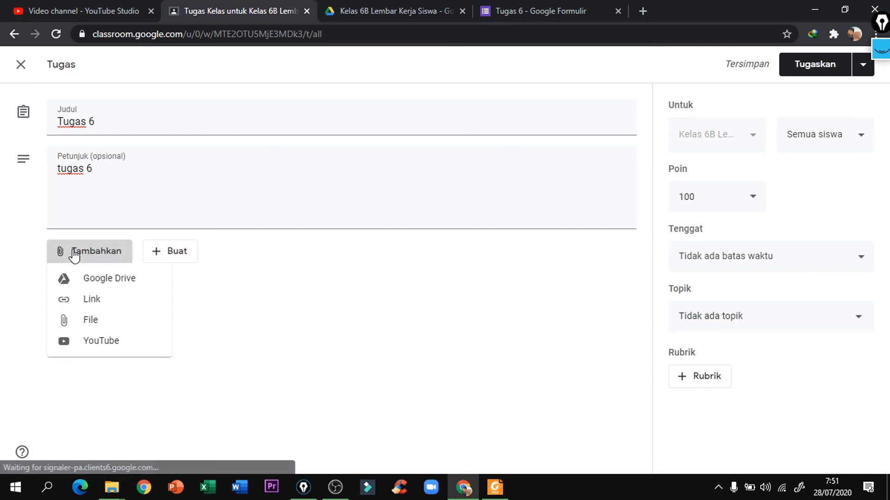
pyautogui.click(94, 283)
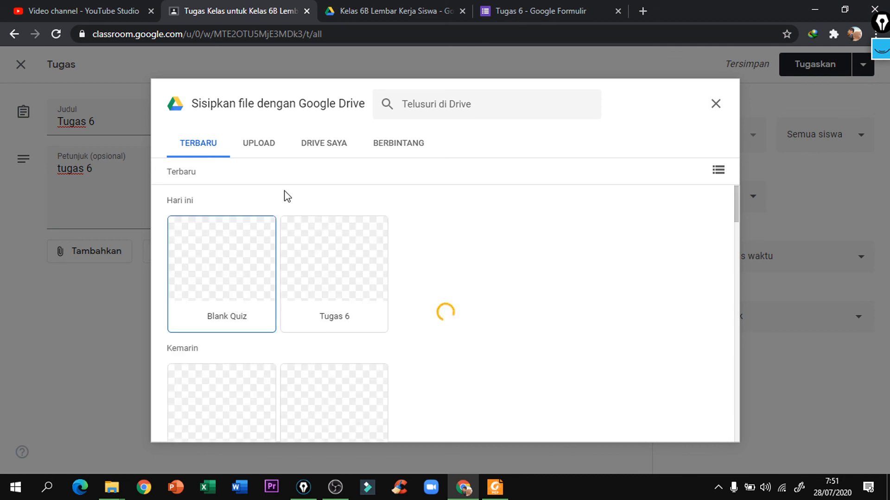
pyautogui.doubleClick(342, 264)
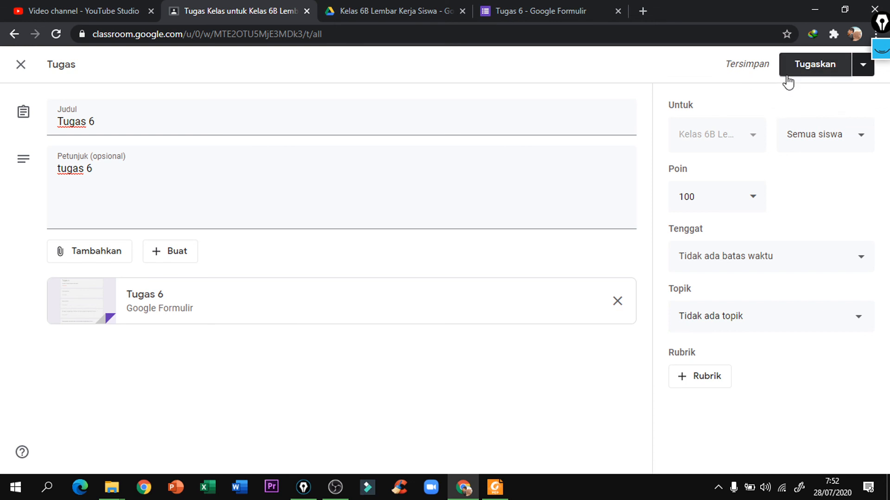
pyautogui.click(814, 65)
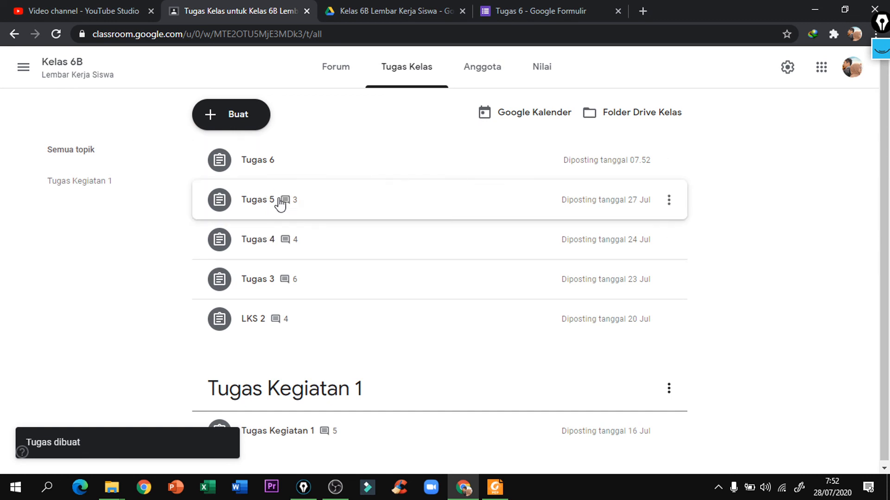
pyautogui.scroll(-1, 280, 204)
pyautogui.scroll(1, 278, 204)
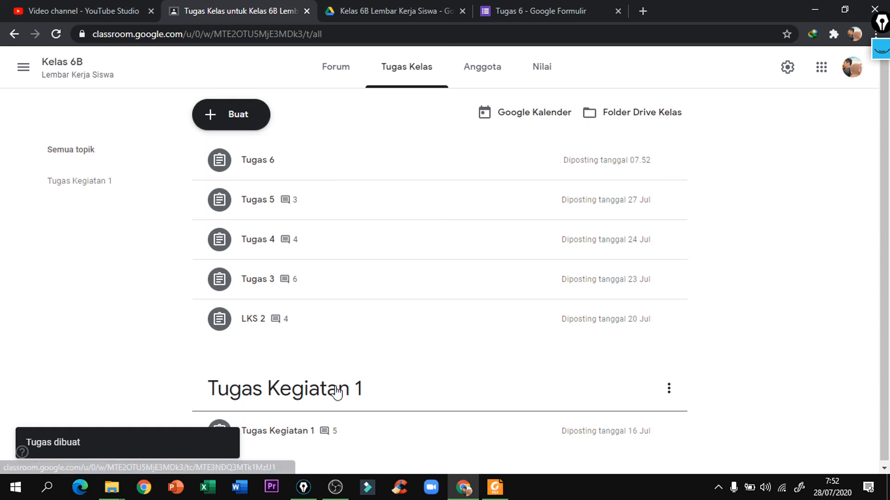
pyautogui.moveTo(335, 493)
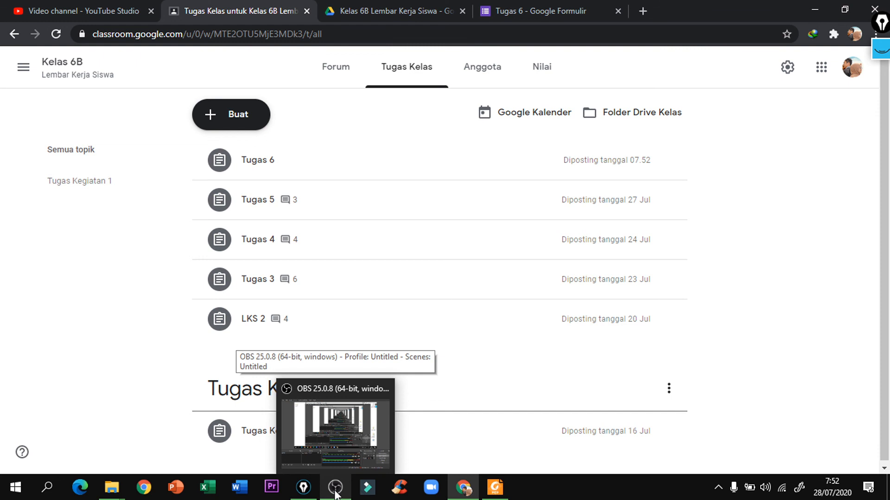
pyautogui.click(335, 492)
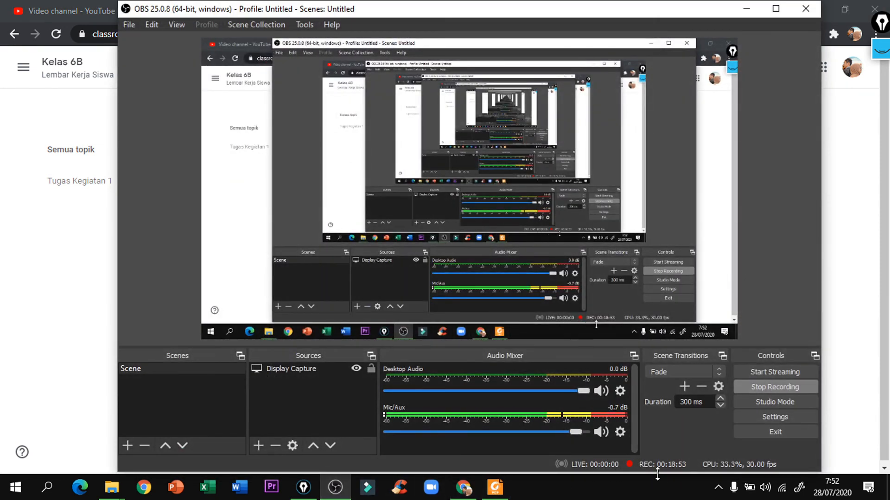